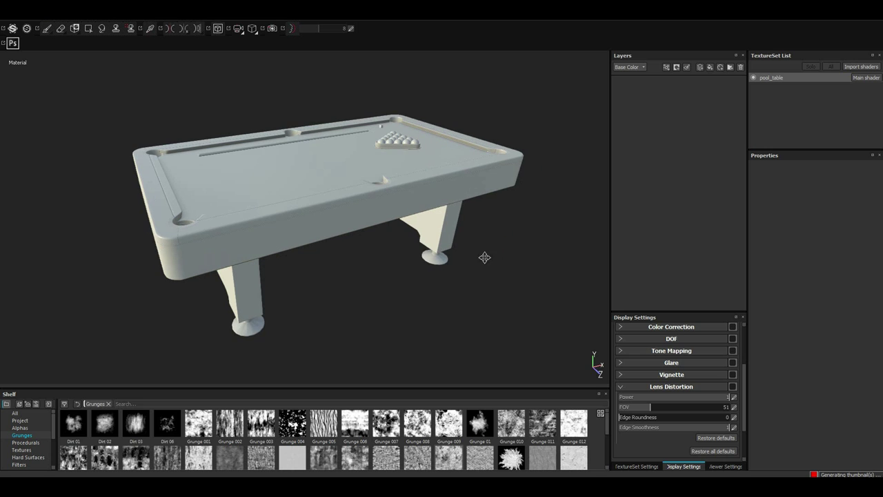
- Add a Nickel Pure layer with a Color Selection ID mask, then drop Fabric Rough onto the stack
scroll(20, 446, down, 2)
click(22, 443)
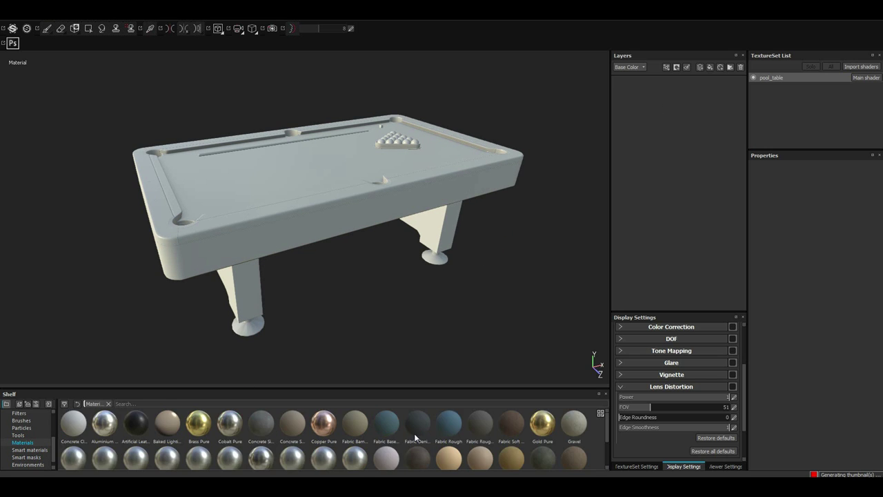
scroll(253, 432, down, 3)
drag(73, 449, 662, 83)
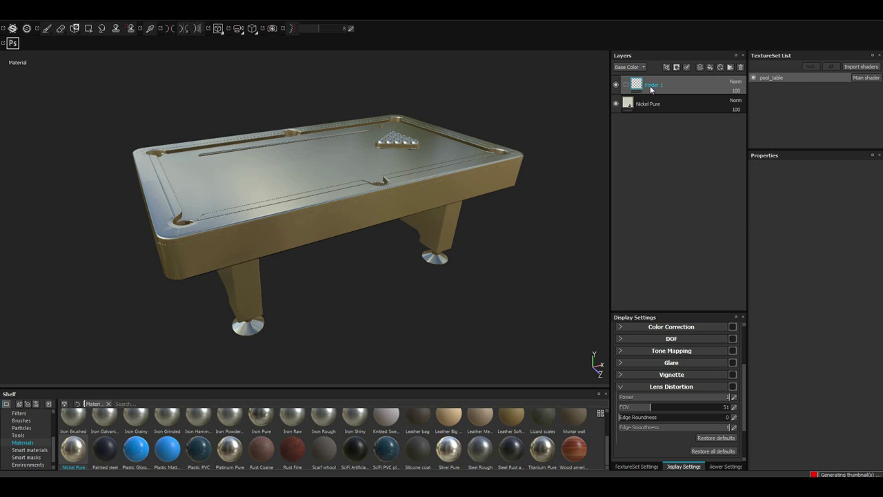
right_click(616, 82)
click(742, 101)
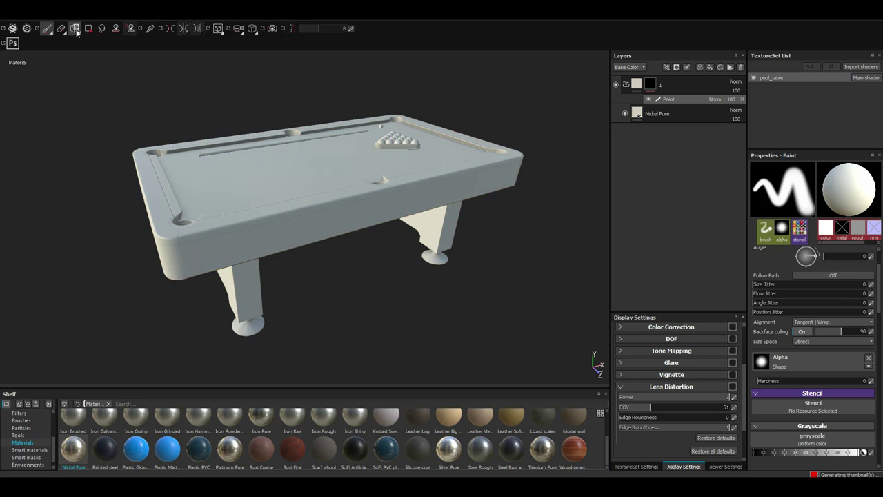
click(679, 223)
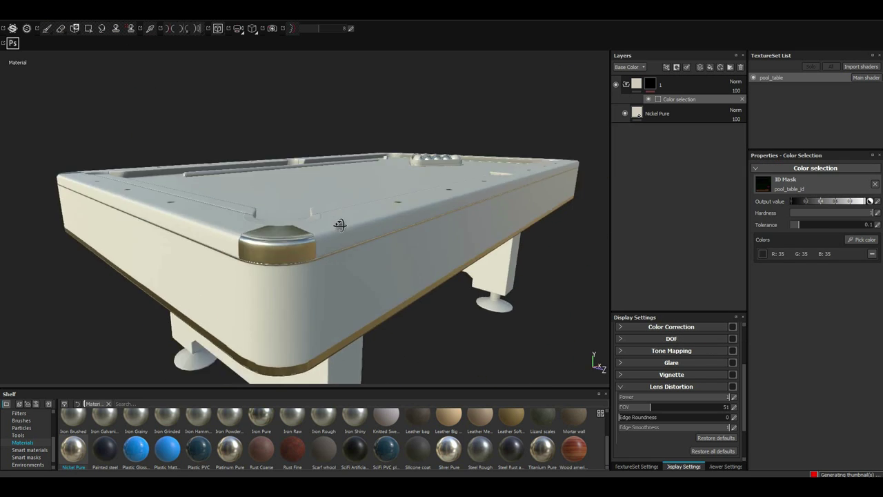
scroll(118, 452, up, 2)
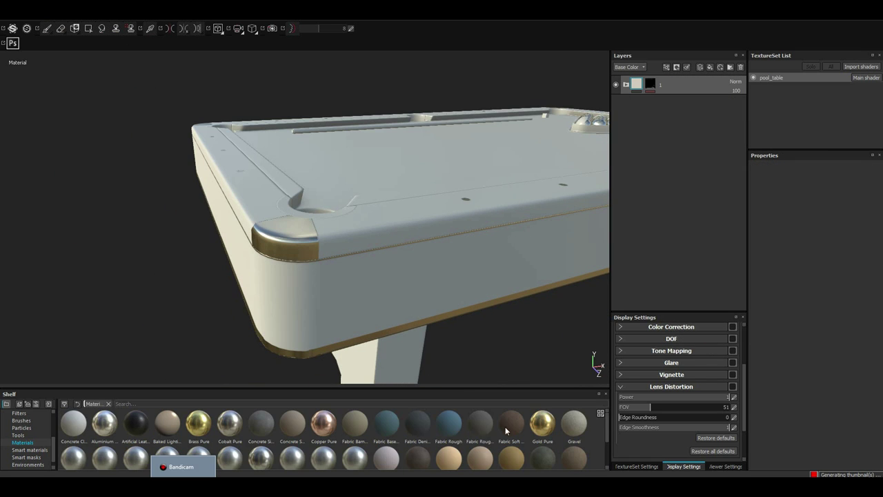
drag(480, 423, 690, 123)
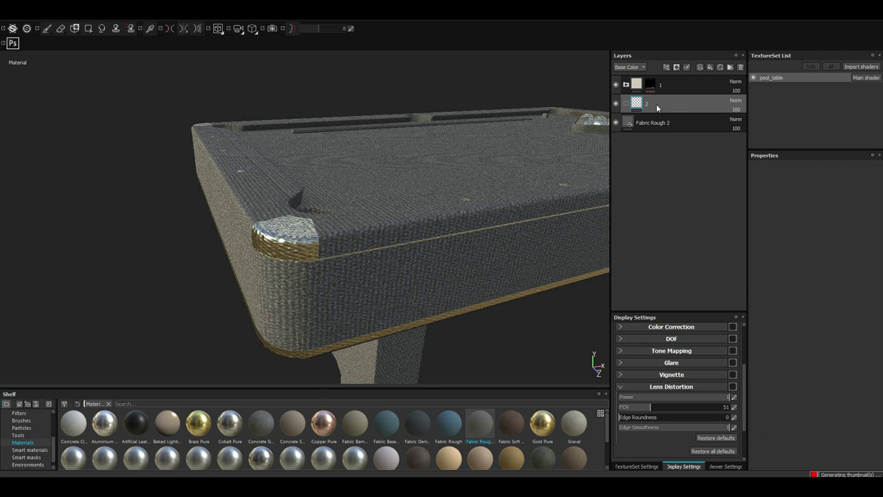
- Mask the fabric layer by ID colour selection and add a paint effect to its mask
right_click(656, 103)
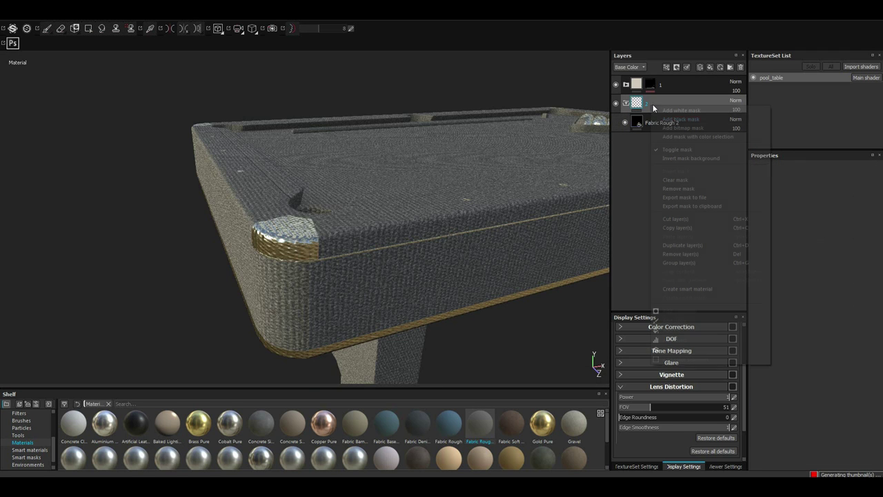
click(653, 107)
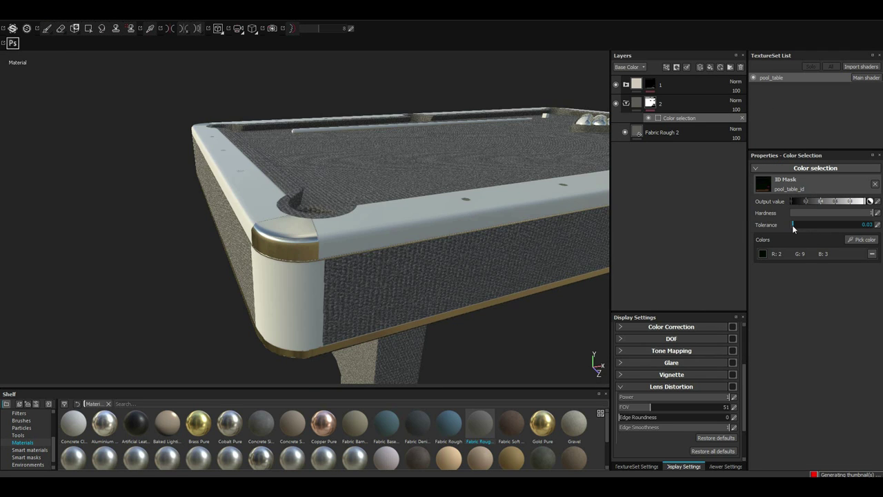
right_click(674, 118)
click(697, 141)
key(f)
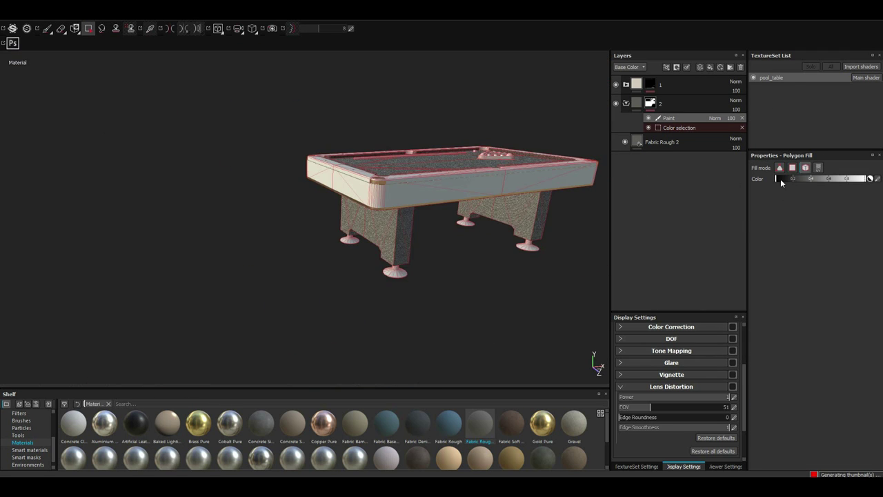
alt+drag(389, 271, 423, 225)
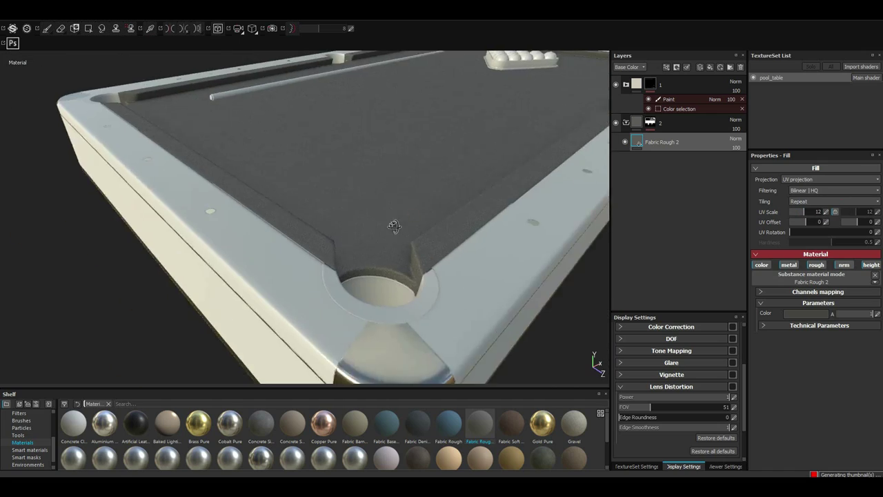
- Change the fabric colour to green
click(804, 313)
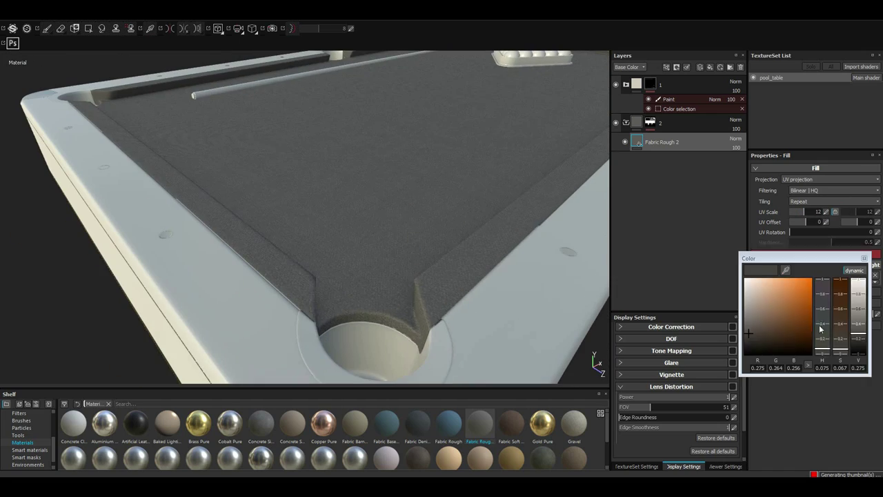
mouse_move(822, 290)
mouse_down()
mouse_move(822, 318)
mouse_move(806, 328)
mouse_up()
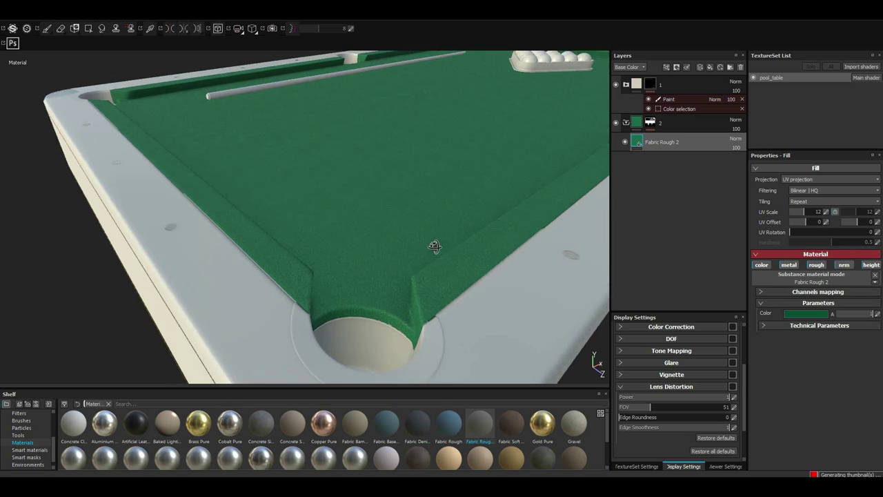
click(23, 450)
- Apply the Plastic Armor Glossy smart material to the table and select its layer
drag(161, 383, 160, 355)
drag(417, 384, 628, 129)
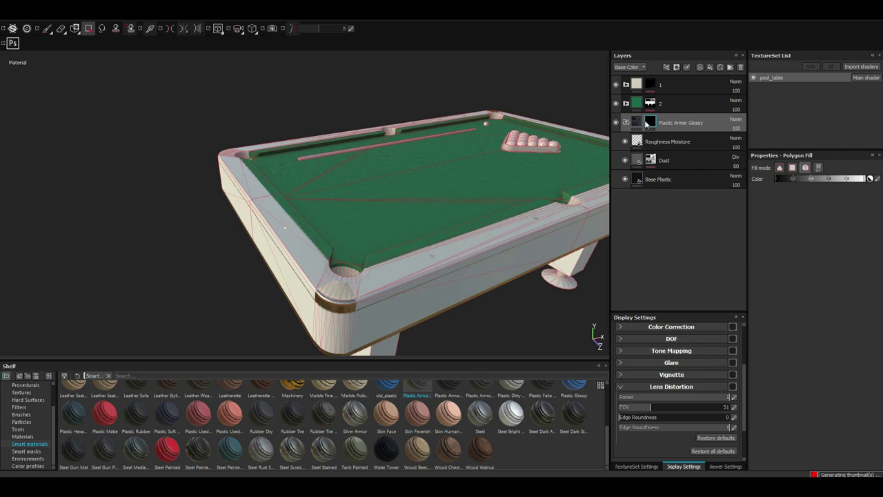
mouse_move(423, 267)
alt+mouse_down()
mouse_move(442, 260)
mouse_move(360, 236)
mouse_move(634, 136)
alt+mouse_up()
alt+drag(488, 207, 525, 194)
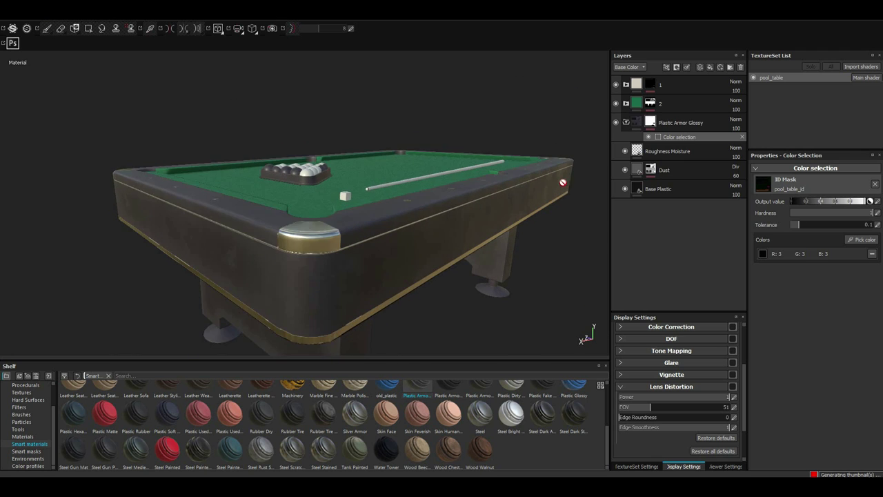
click(686, 123)
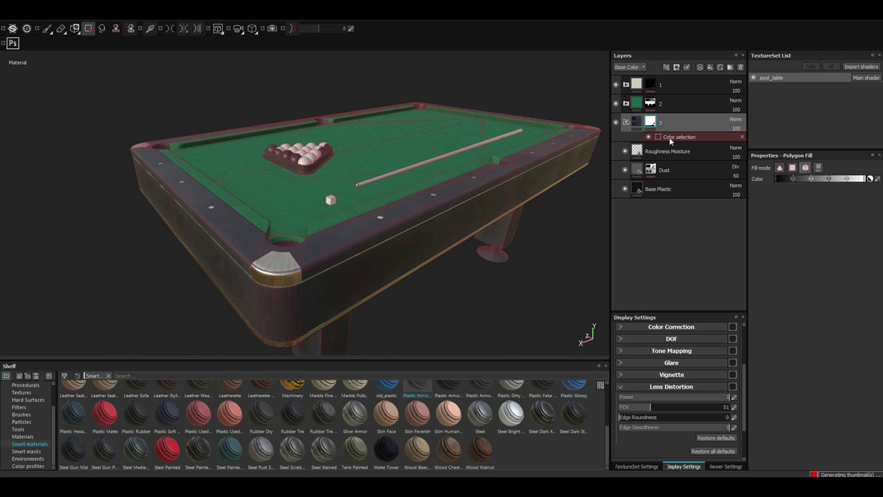
alt+drag(357, 184, 402, 205)
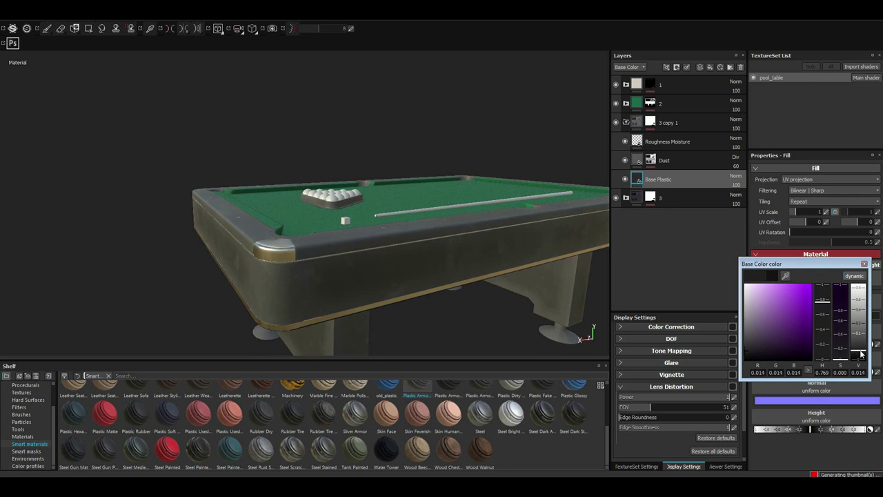
alt+drag(523, 188, 358, 217)
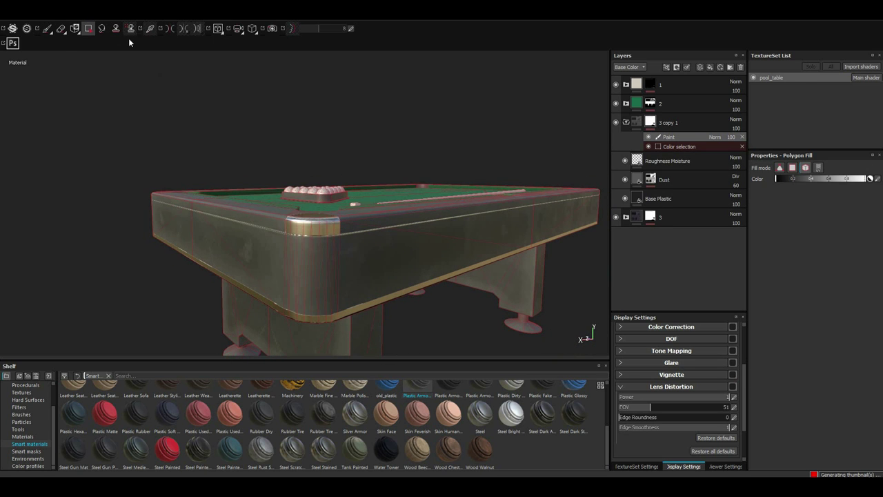
- Switch the plastic mask to Polygon Fill, checking the UV view, to refine the masked area
key(1)
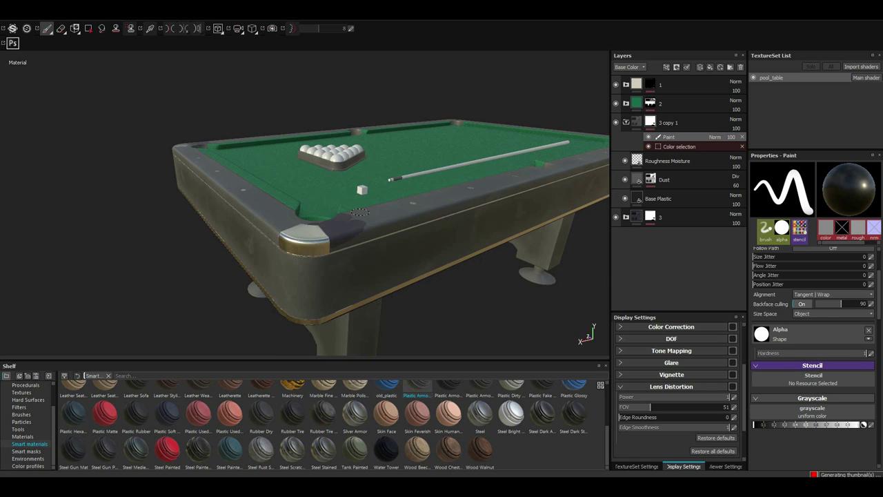
key(F3)
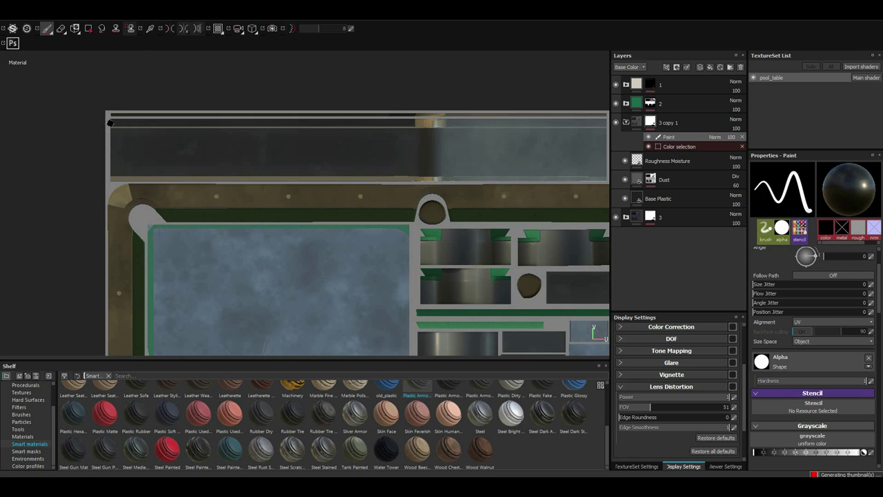
key(F2)
key(4)
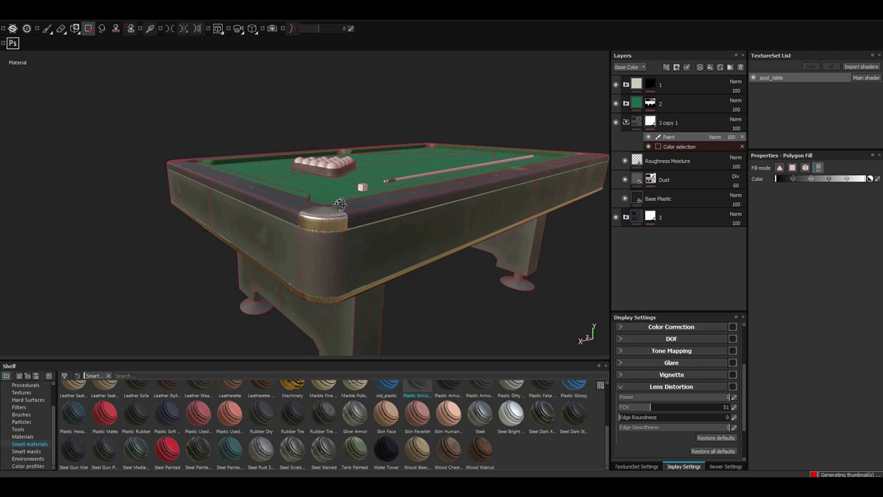
mouse_move(338, 203)
alt+mouse_down()
mouse_move(364, 259)
mouse_move(361, 248)
alt+mouse_up()
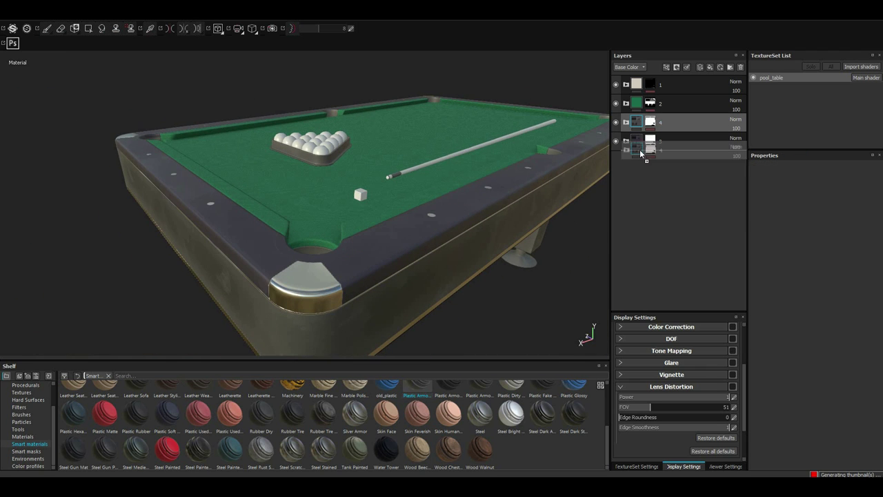
- Reorder the layers and add Rubber Dry masked by ID colour with a paint effect
drag(641, 153, 640, 141)
drag(261, 412, 628, 163)
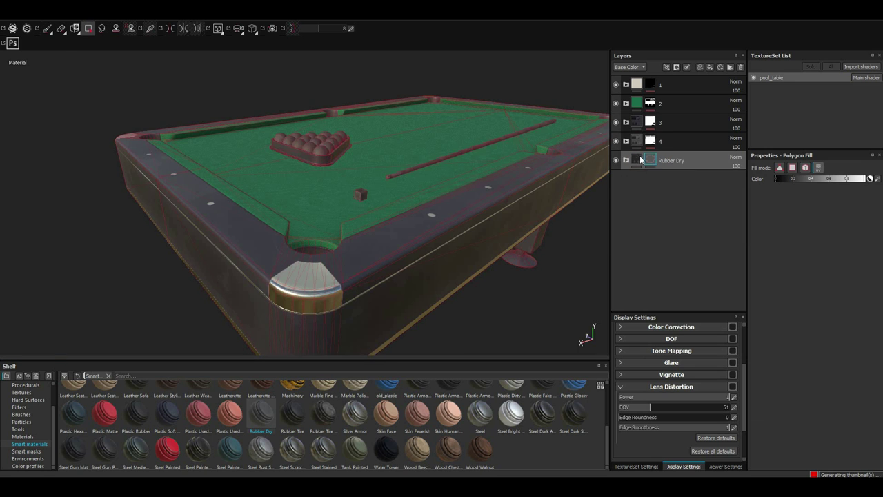
click(652, 124)
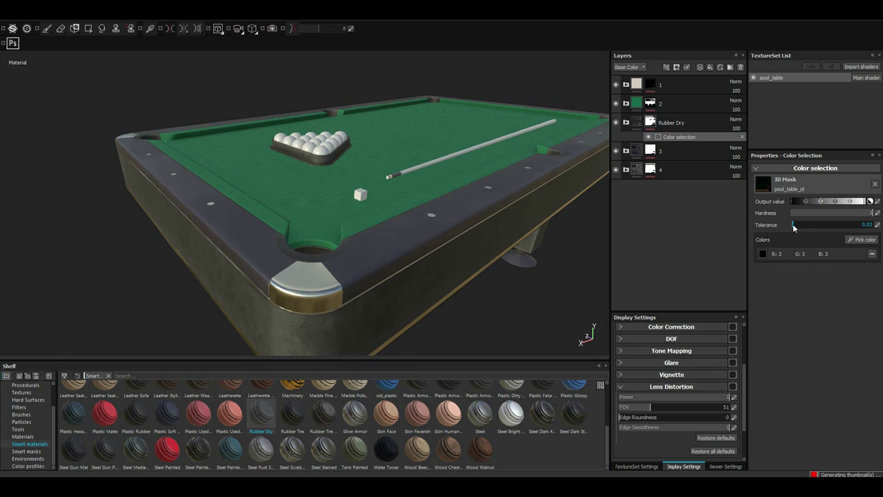
click(688, 155)
mouse_move(417, 274)
alt+mouse_down()
mouse_move(515, 246)
mouse_move(414, 276)
alt+mouse_up()
key(1)
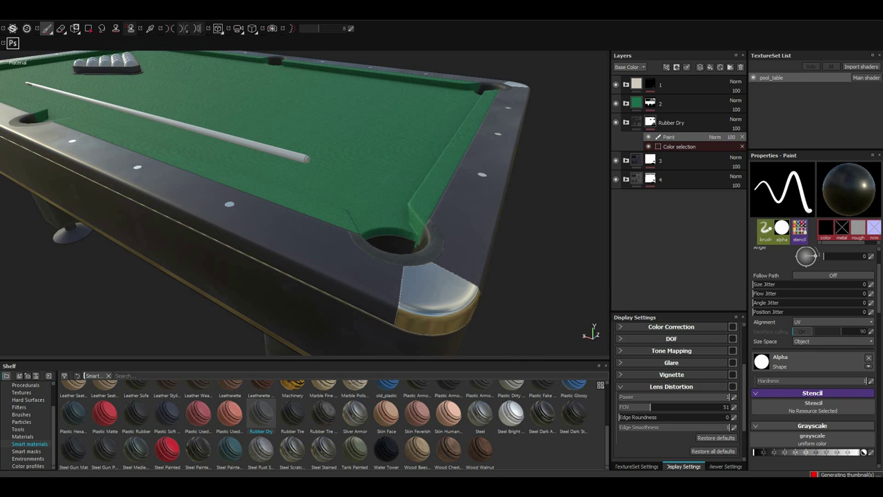
- Set the Base Plastic colour to black, move layer 3 lower, and collapse Rubber Dry
click(658, 217)
click(817, 401)
drag(858, 297, 859, 364)
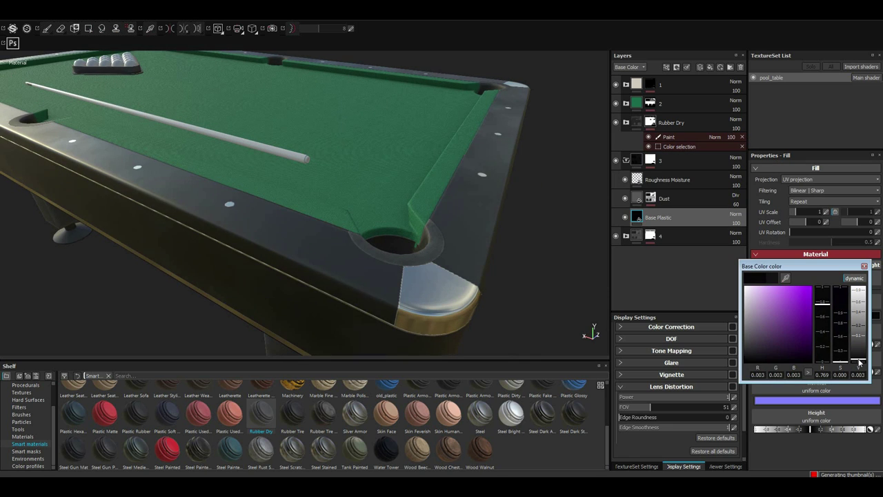
alt+drag(493, 237, 458, 231)
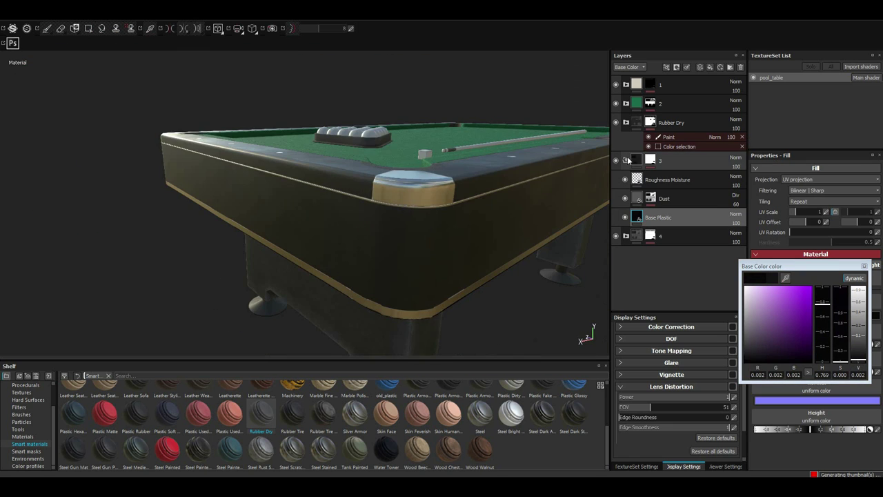
drag(656, 160, 670, 244)
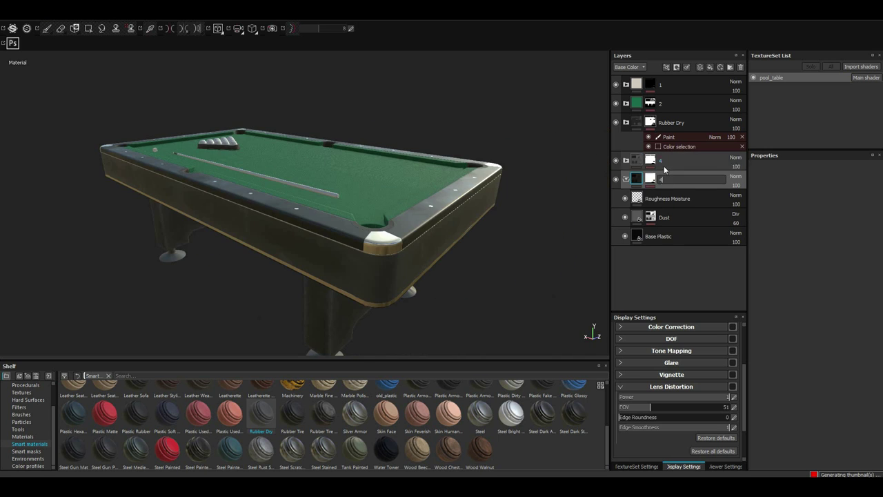
click(628, 123)
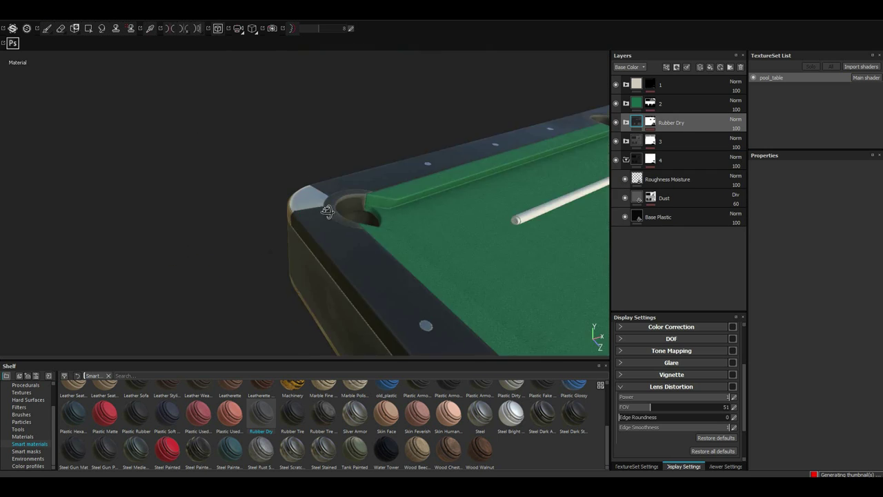
- Darken the Rubber Worn base colour almost to black
click(627, 124)
click(653, 203)
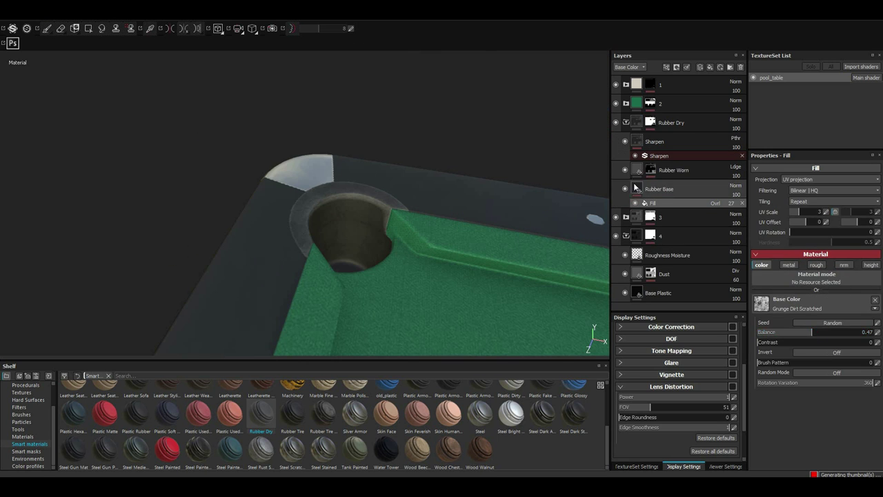
click(674, 170)
click(804, 316)
drag(855, 304, 856, 356)
alt+drag(414, 220, 290, 207)
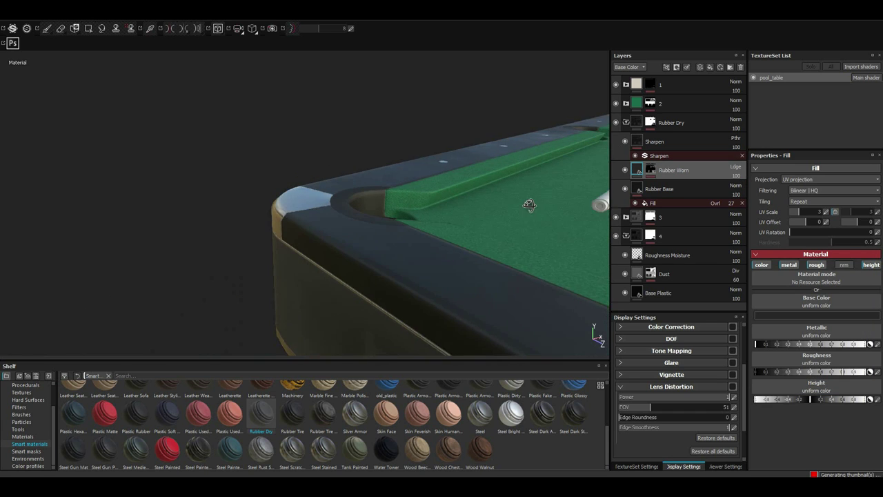
- Inspect the Rubber Base layer and its base colour inside Rubber Dry
click(659, 189)
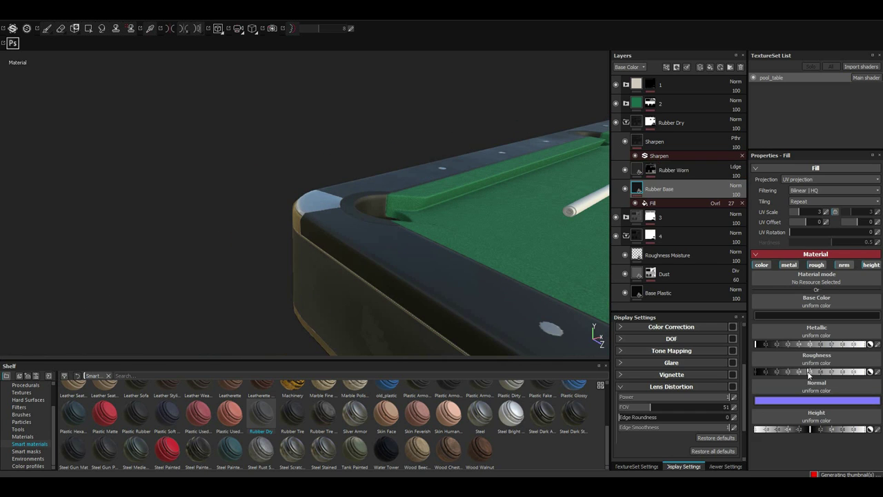
click(626, 123)
click(841, 316)
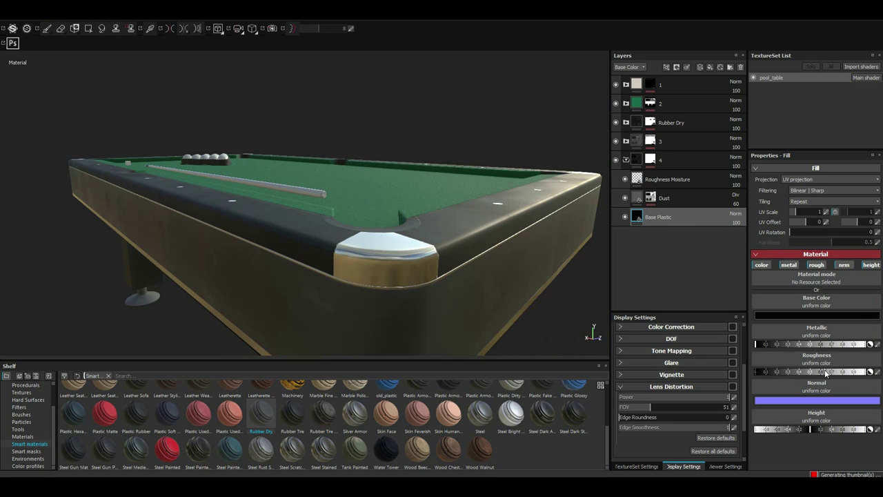
click(626, 122)
click(652, 203)
click(662, 189)
mouse_move(395, 206)
alt+mouse_down()
mouse_move(440, 254)
mouse_move(635, 190)
alt+mouse_up()
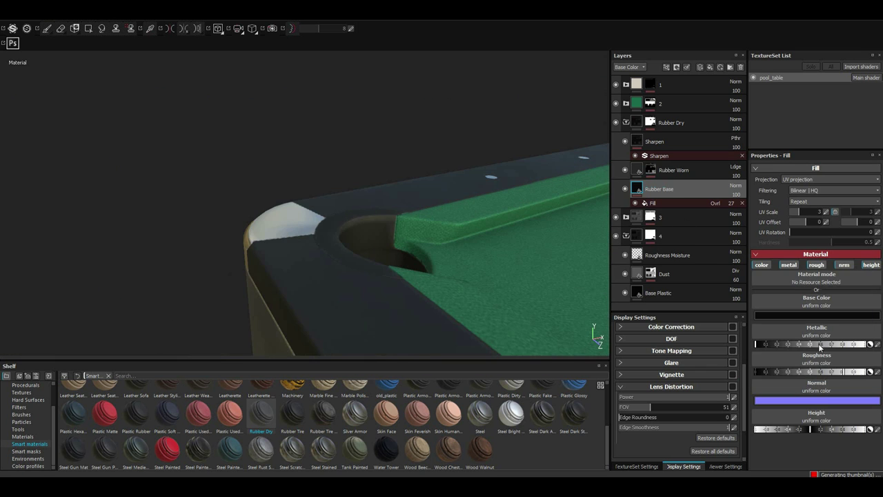
- Set Rubber Worn's mask generator texture to 0.75 and curvature wear to 0.42
click(654, 176)
alt+drag(418, 256, 499, 262)
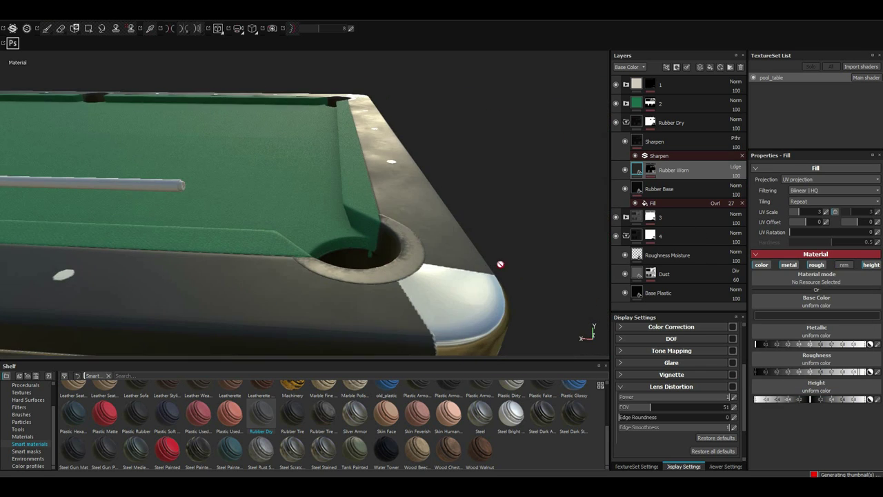
click(818, 316)
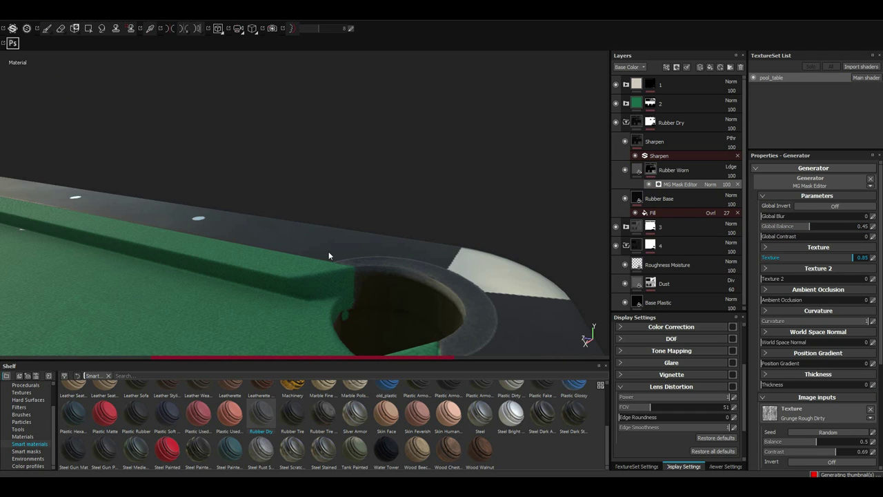
click(773, 279)
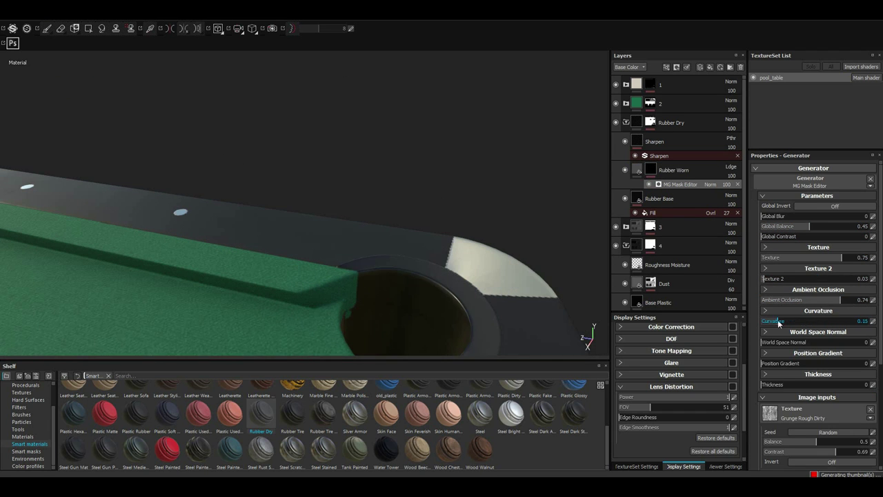
drag(778, 323, 805, 321)
click(626, 122)
- Select Layer 2's paint effect, check its base colour, and inspect the cushions around the table
click(626, 103)
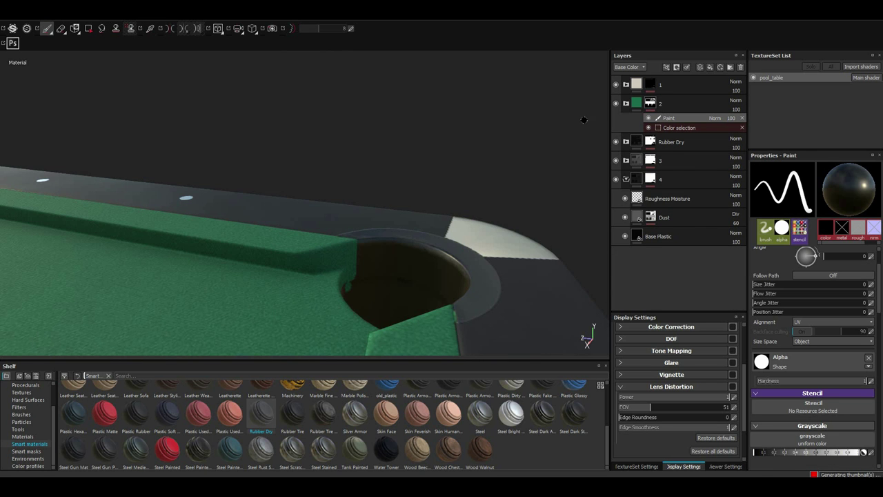
mouse_move(354, 290)
alt+mouse_down()
mouse_move(467, 256)
mouse_move(363, 206)
alt+mouse_up()
scroll(364, 205, up, 5)
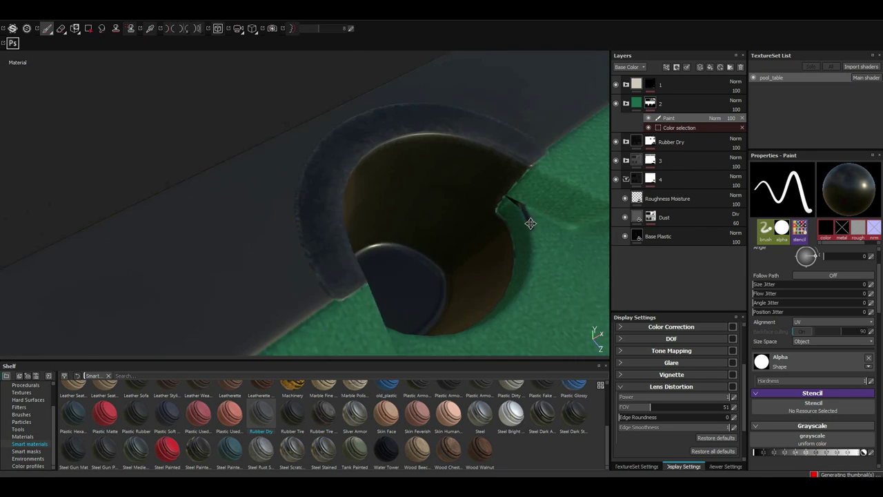
scroll(831, 279, down, 5)
alt+drag(433, 210, 405, 217)
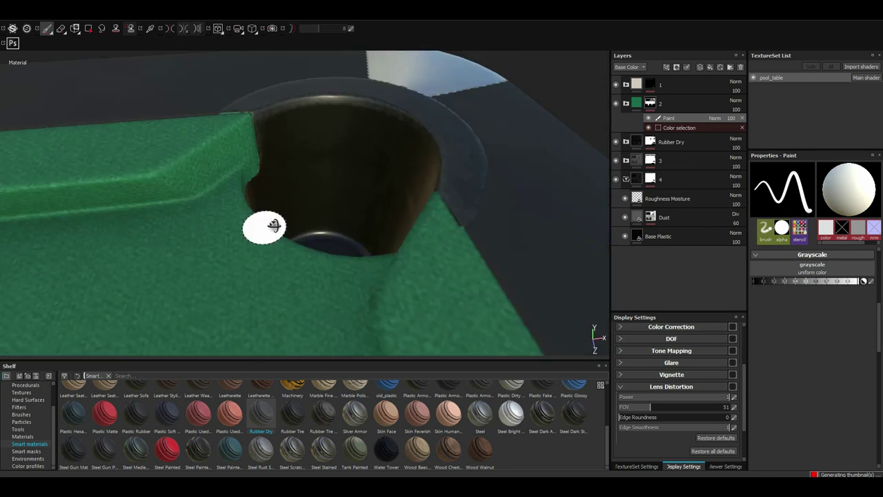
scroll(405, 217, down, 5)
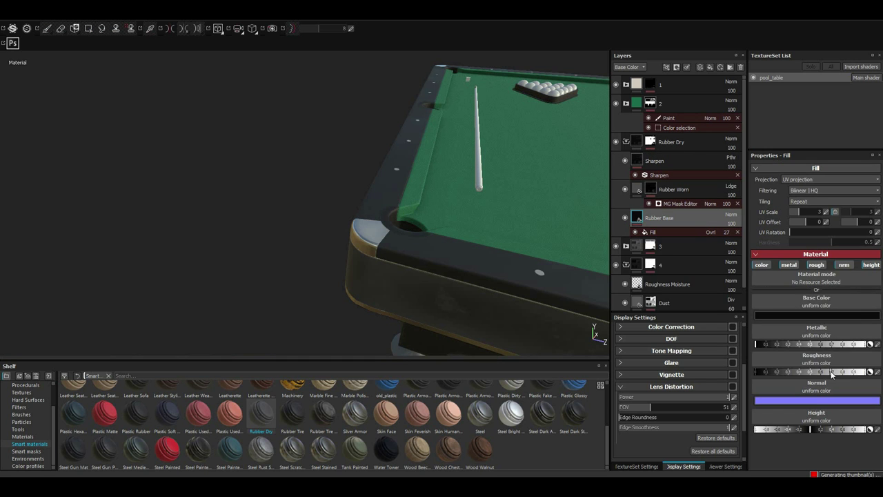
click(818, 317)
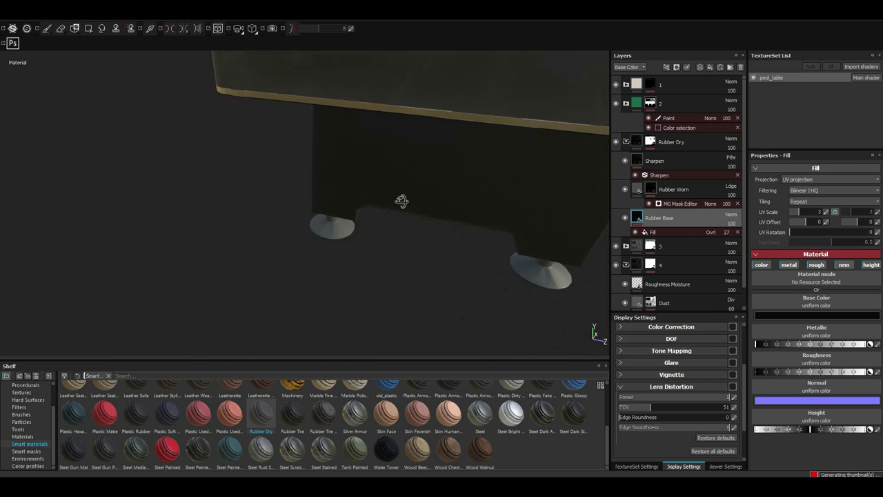
alt+drag(414, 207, 349, 222)
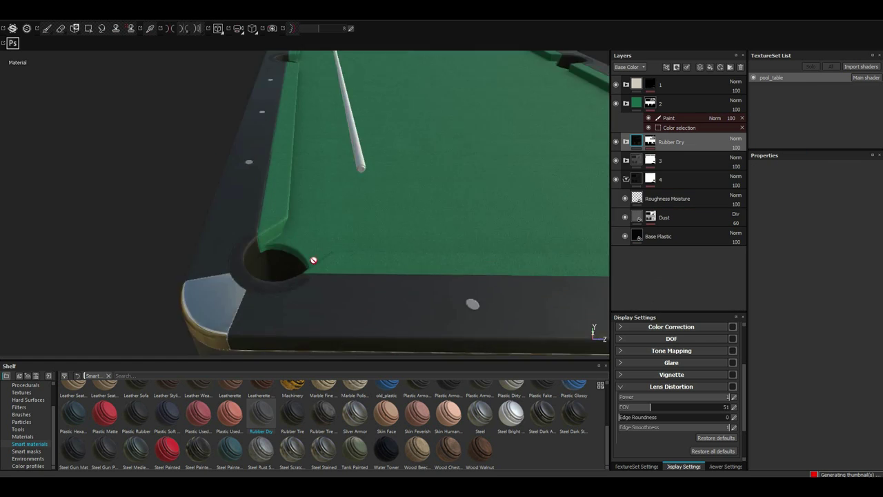
mouse_move(314, 260)
alt+mouse_down()
mouse_move(353, 274)
mouse_move(400, 269)
alt+mouse_up()
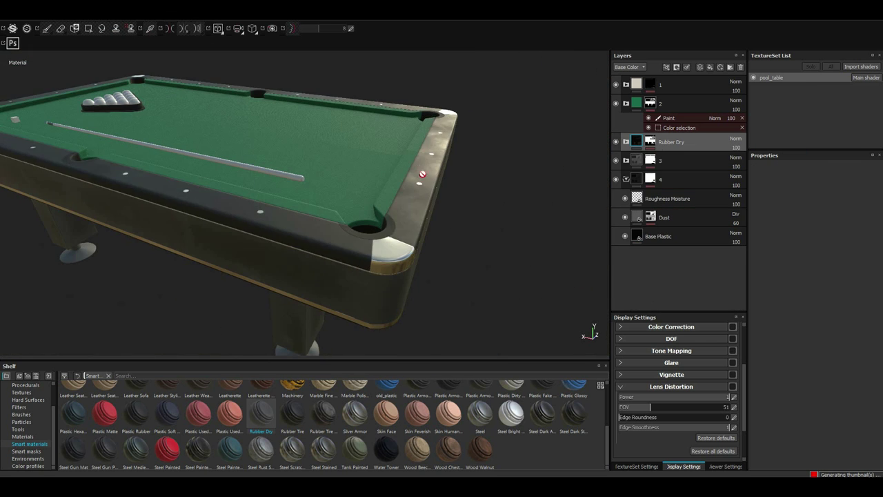
- Give the red layer a wear-generator mask with an AO range of 0.57
click(668, 198)
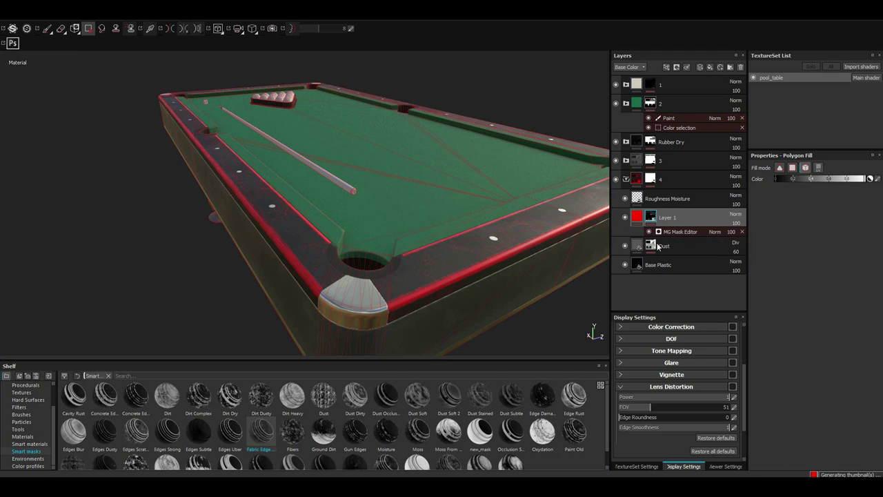
click(667, 69)
click(668, 77)
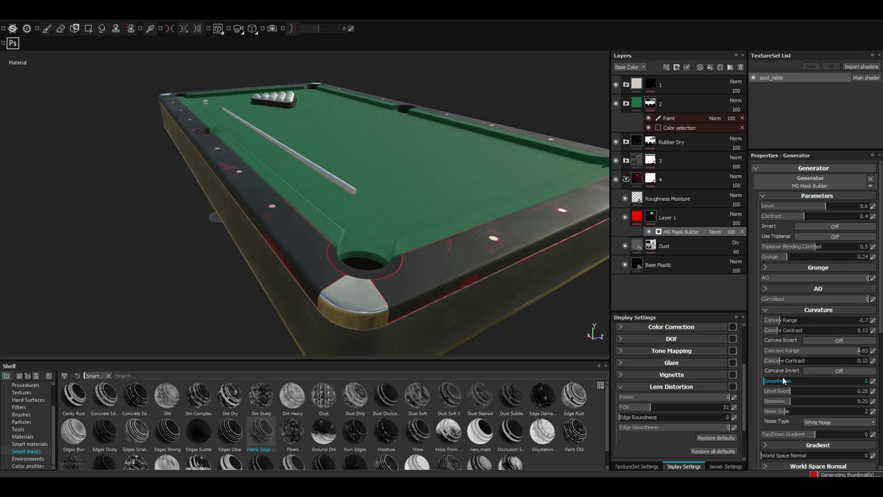
click(819, 289)
click(824, 300)
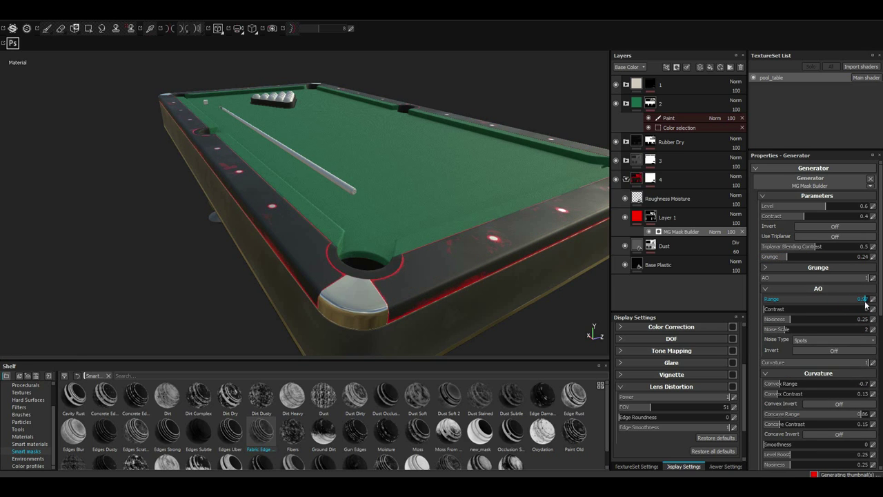
- Add a Grunge Concrete fill to the red layer's mask with balance around 0.23
right_click(668, 233)
click(704, 285)
click(816, 265)
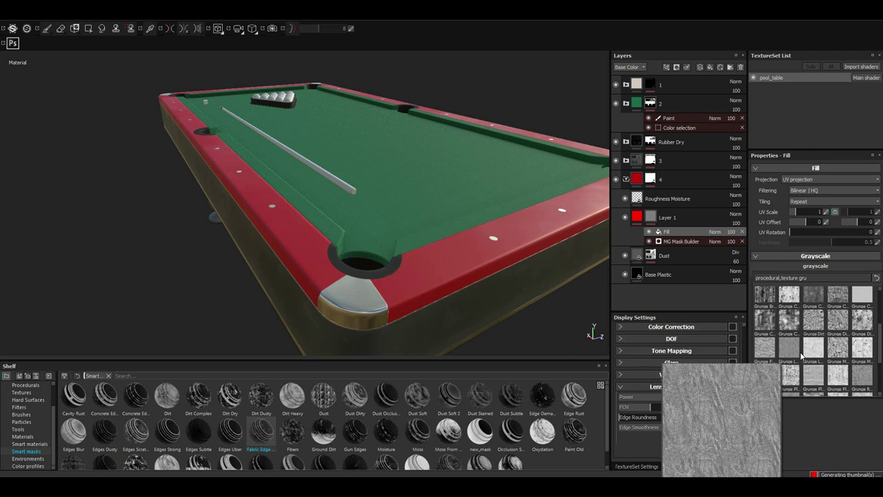
click(814, 384)
click(780, 300)
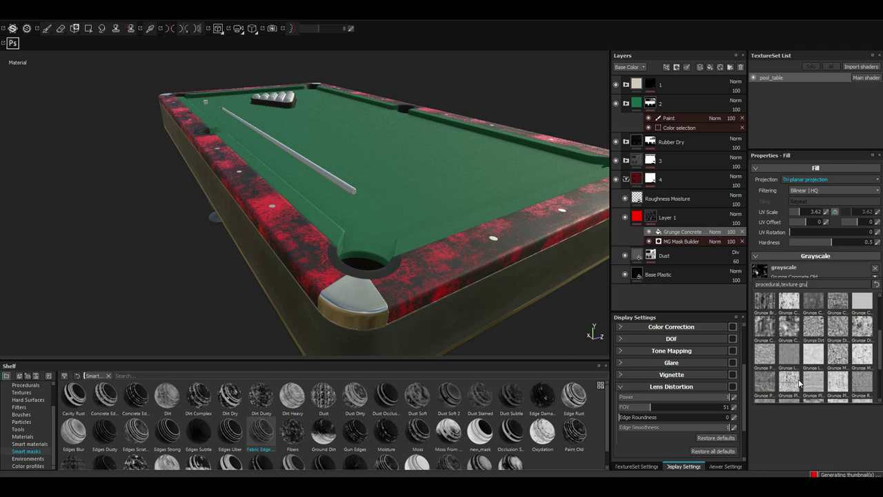
click(775, 321)
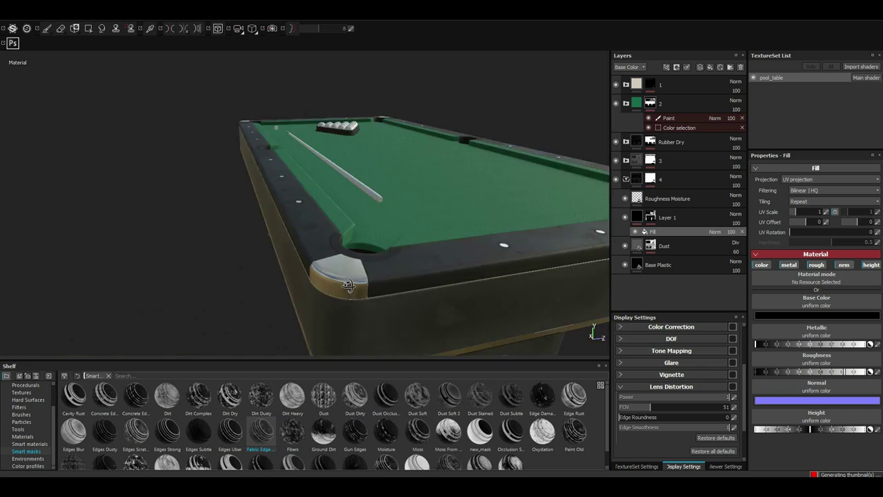
drag(776, 319, 782, 320)
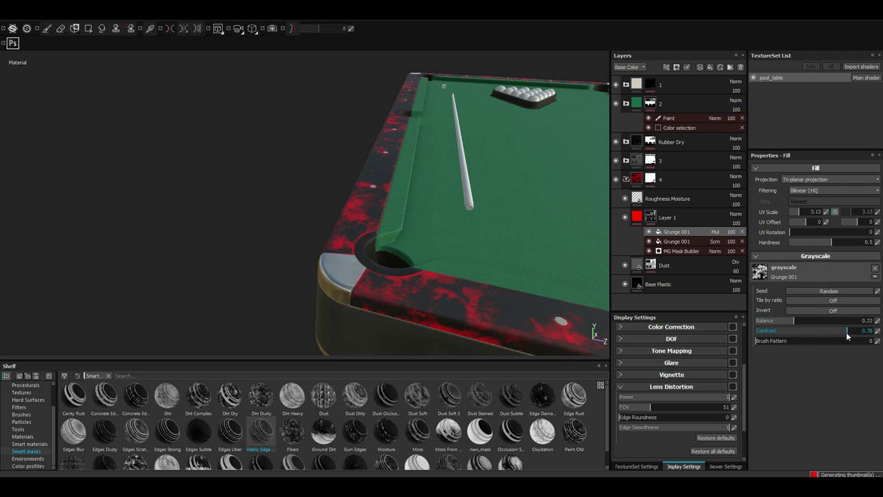
- Add a paint effect to the red mask and dab the Dirt 01 alpha onto the rail
right_click(680, 238)
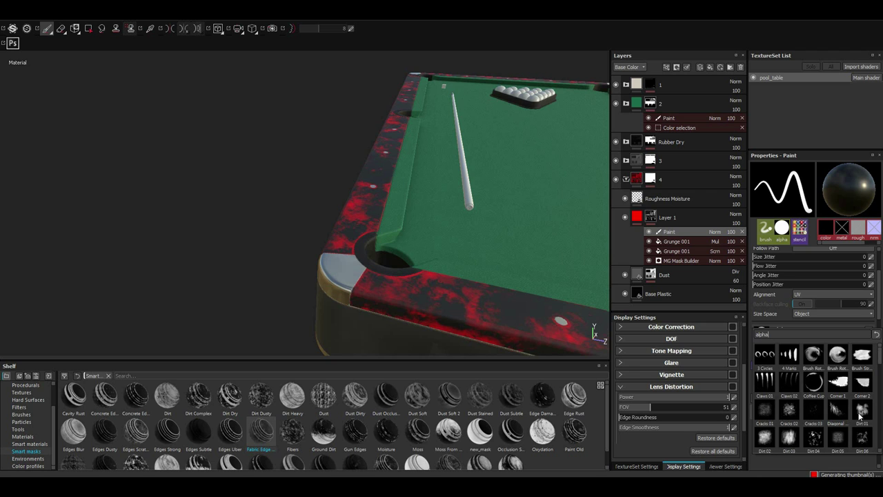
alt+drag(387, 207, 452, 310)
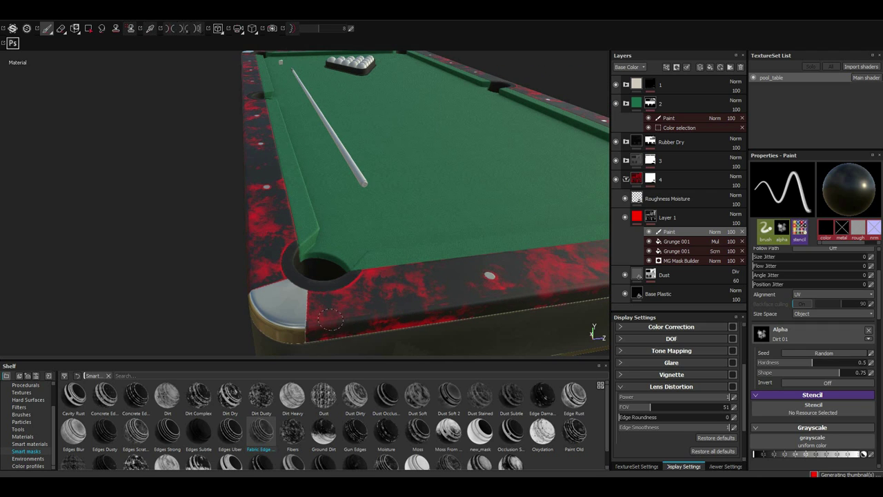
alt+drag(363, 317, 246, 224)
click(246, 224)
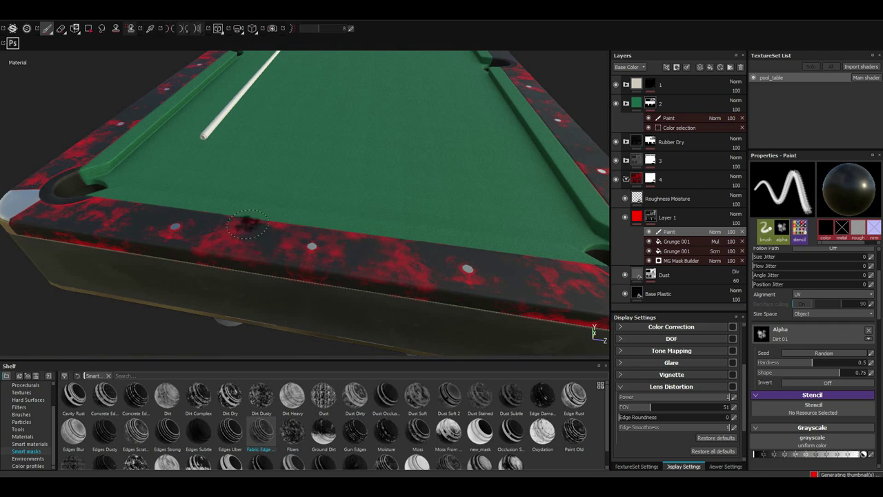
alt+drag(273, 259, 187, 218)
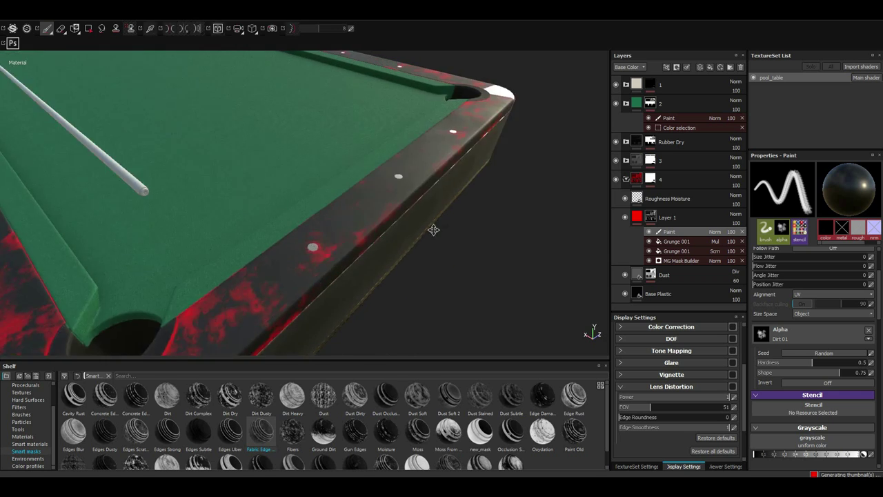
scroll(186, 217, up, 3)
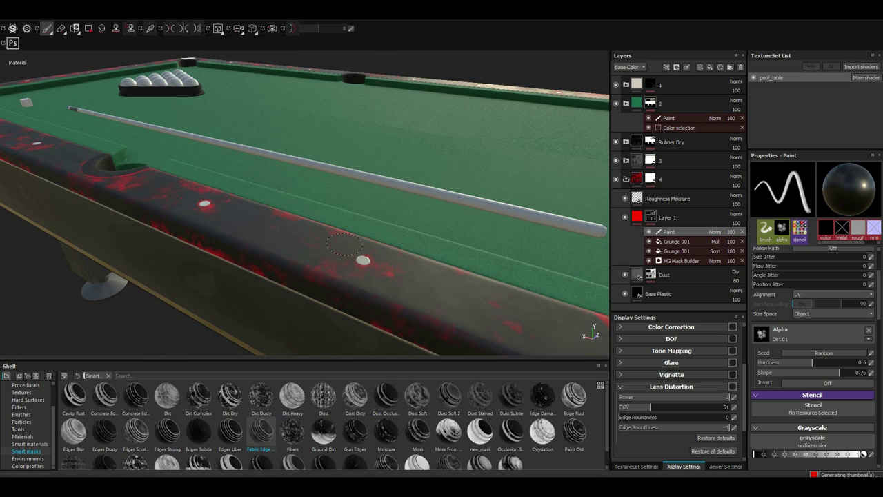
scroll(526, 326, down, 3)
- Set the mask's paint effect to Multiply blending while examining the rails up close
mouse_move(446, 276)
alt+mouse_down()
mouse_move(338, 174)
mouse_move(360, 285)
alt+mouse_up()
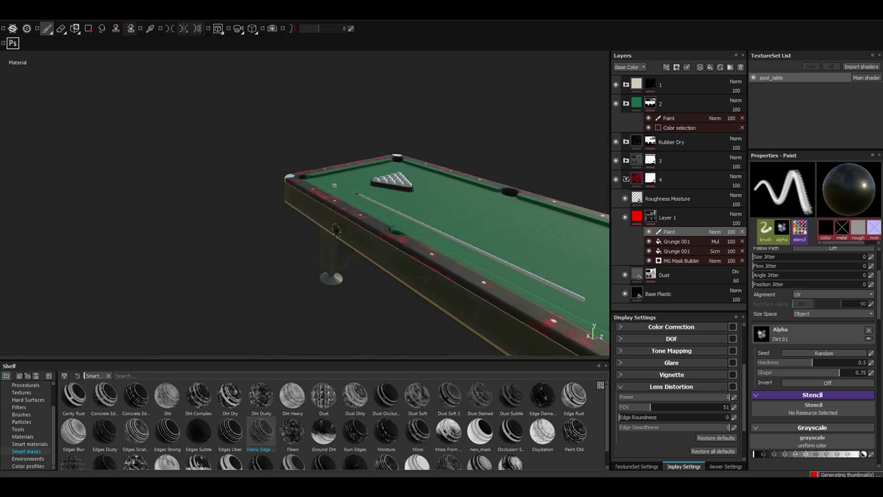
alt+drag(349, 207, 332, 228)
alt+drag(354, 150, 386, 278)
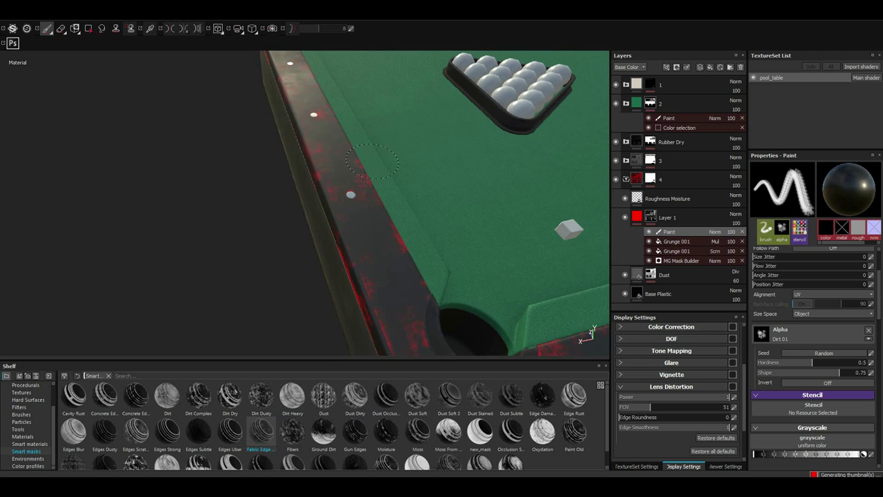
alt+drag(372, 161, 302, 238)
mouse_move(507, 214)
alt+mouse_down()
mouse_move(154, 217)
mouse_move(207, 235)
mouse_move(162, 220)
alt+mouse_up()
click(716, 232)
click(762, 123)
alt+drag(241, 247, 367, 206)
scroll(367, 206, up, 5)
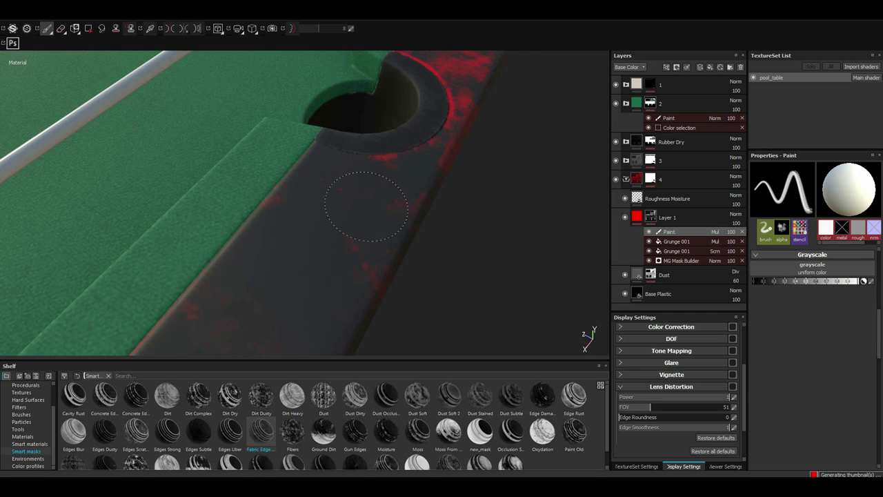
mouse_move(453, 136)
alt+mouse_down()
mouse_move(359, 228)
mouse_move(305, 246)
mouse_move(405, 256)
mouse_move(235, 295)
alt+mouse_up()
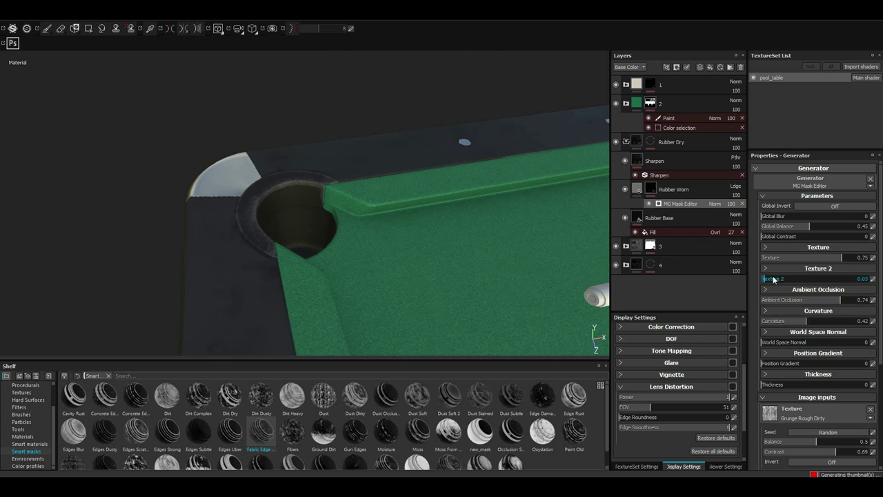
- Raise the Big curvature wear amount to 0.44
click(828, 312)
scroll(785, 367, down, 1)
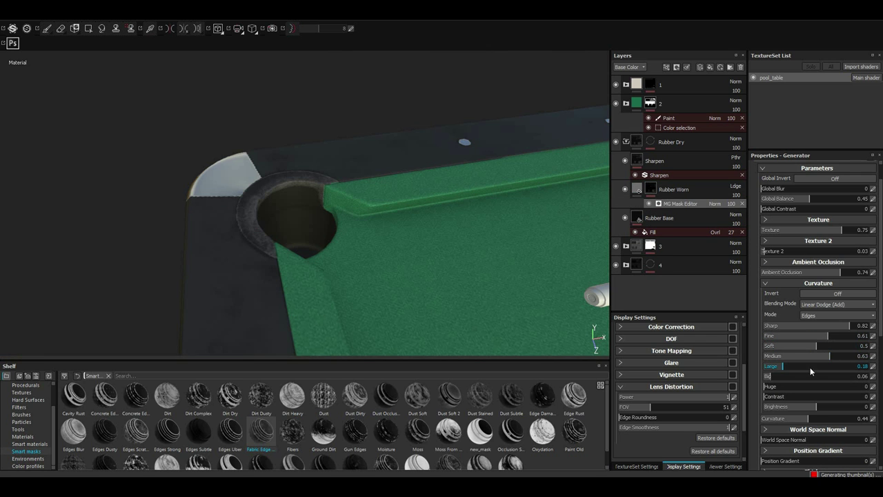
click(811, 376)
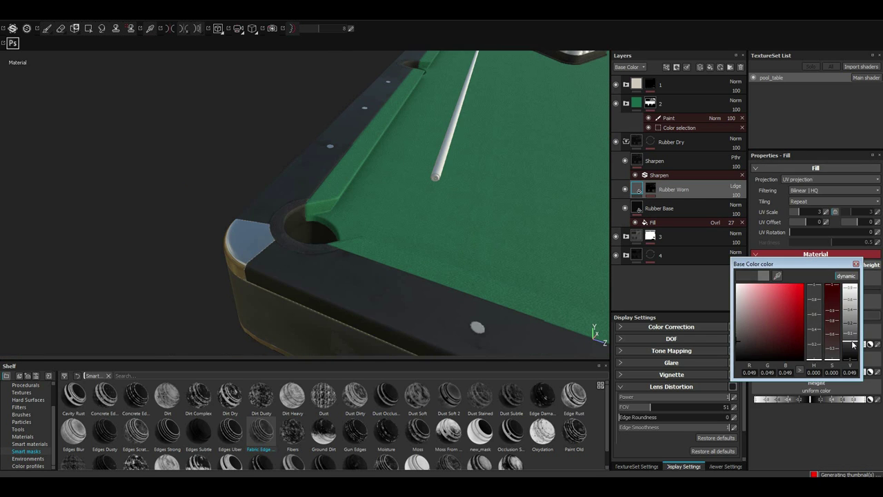
click(430, 310)
alt+drag(430, 310, 578, 252)
scroll(676, 207, down, 2)
- Compare with a layer hidden, nudge the Roughness Moisture histogram, and set a very dark blue base colour
click(626, 301)
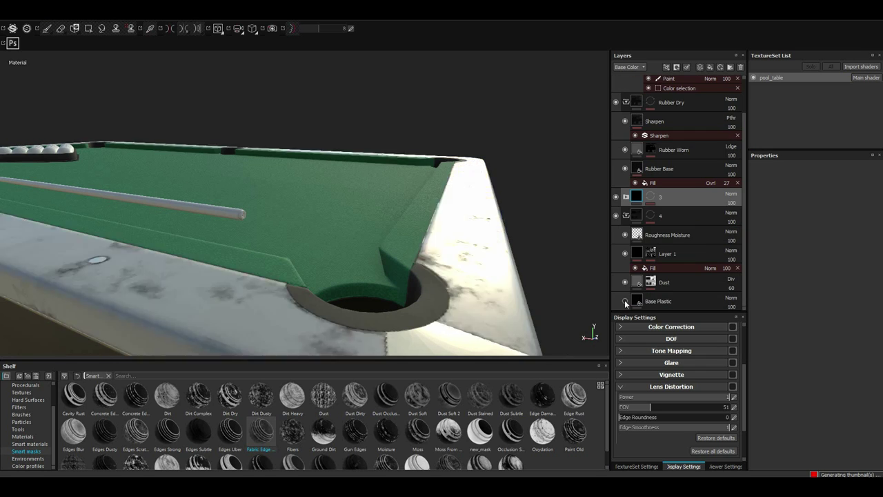
scroll(626, 289, up, 1)
click(626, 274)
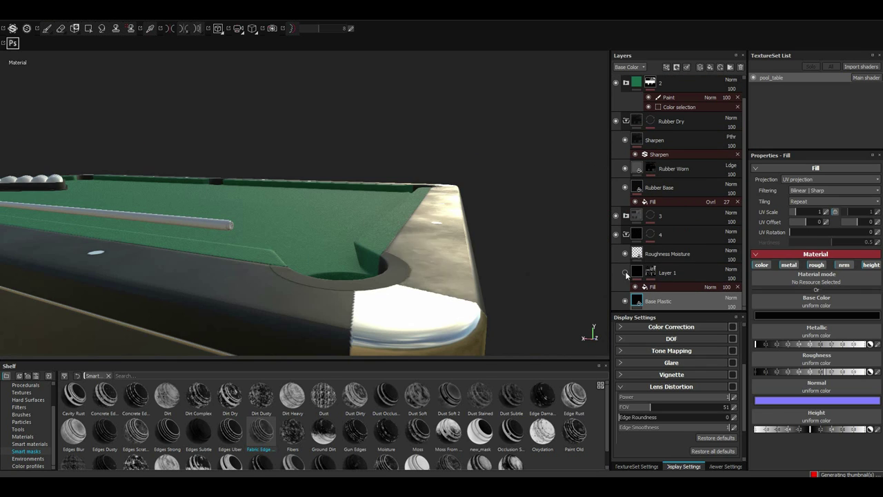
click(662, 254)
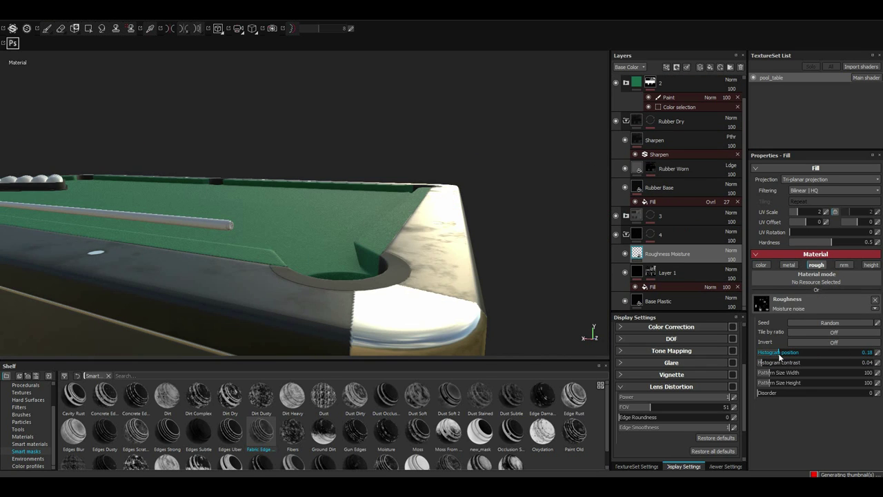
drag(780, 356, 783, 357)
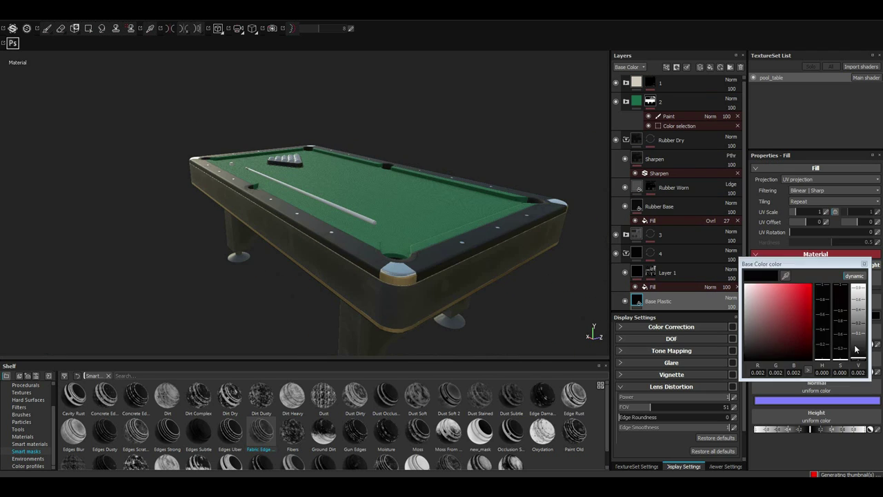
drag(823, 348, 823, 305)
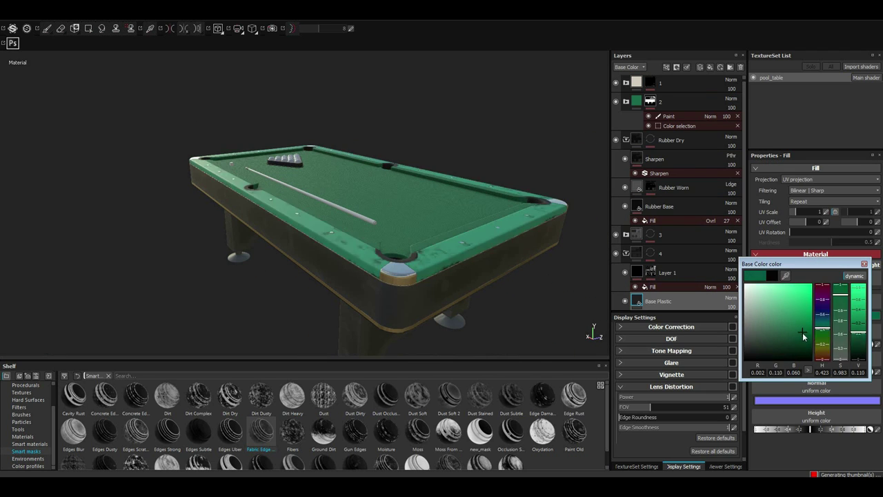
click(812, 338)
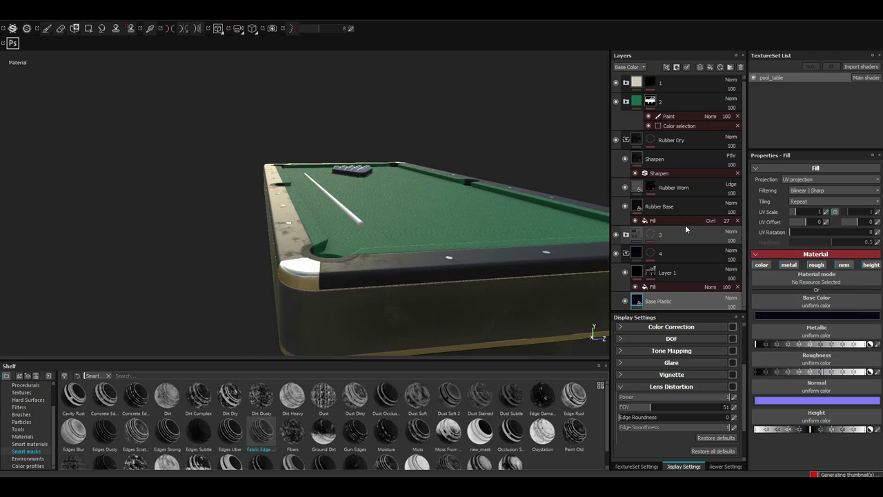
- Add a Grunge 001 mask fill in Screen blending at 78, then add a new fill layer
right_click(675, 288)
click(695, 311)
click(759, 272)
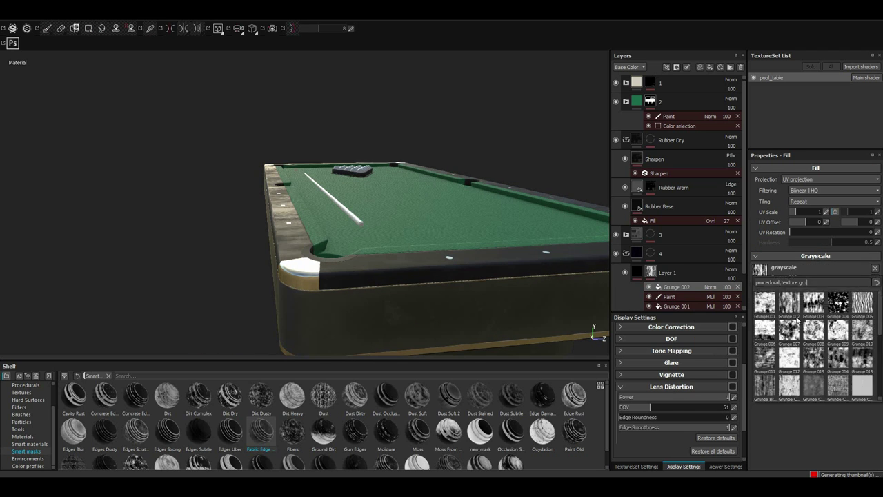
click(769, 297)
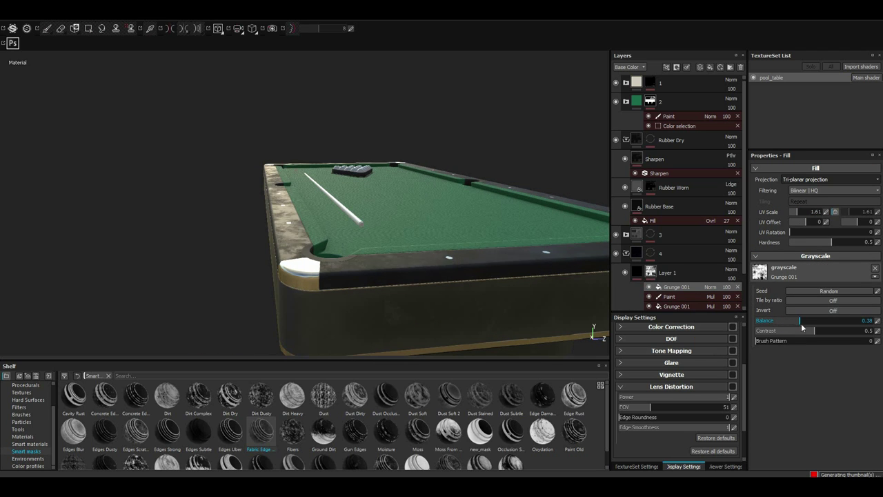
click(711, 287)
click(680, 256)
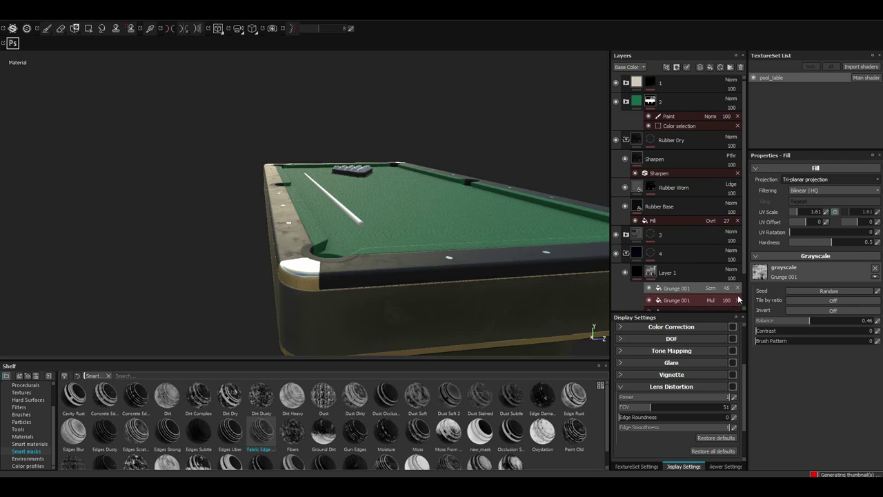
alt+drag(345, 207, 428, 228)
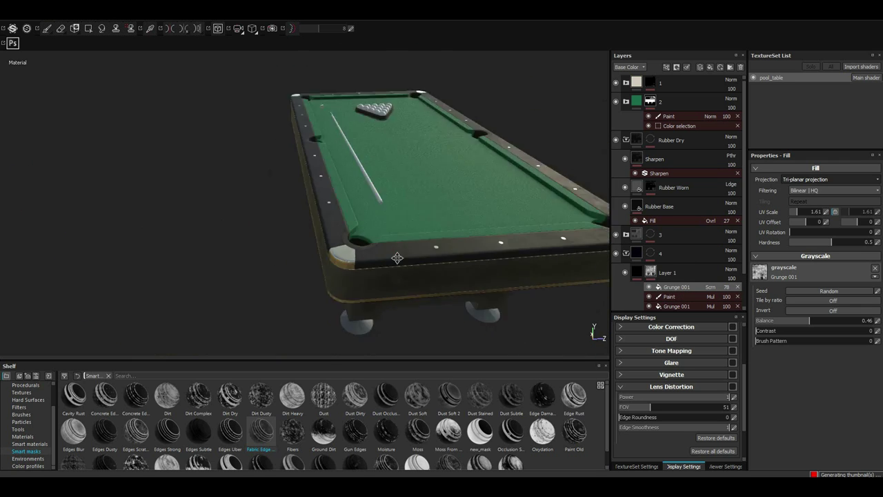
click(685, 272)
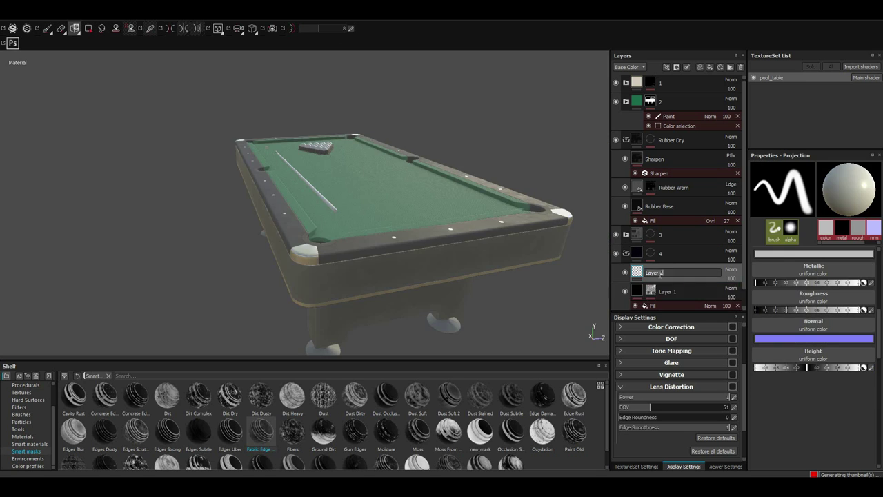
- Give the new layer's mask a White noise grayscale fill and select its material fill
click(674, 278)
right_click(674, 279)
click(697, 41)
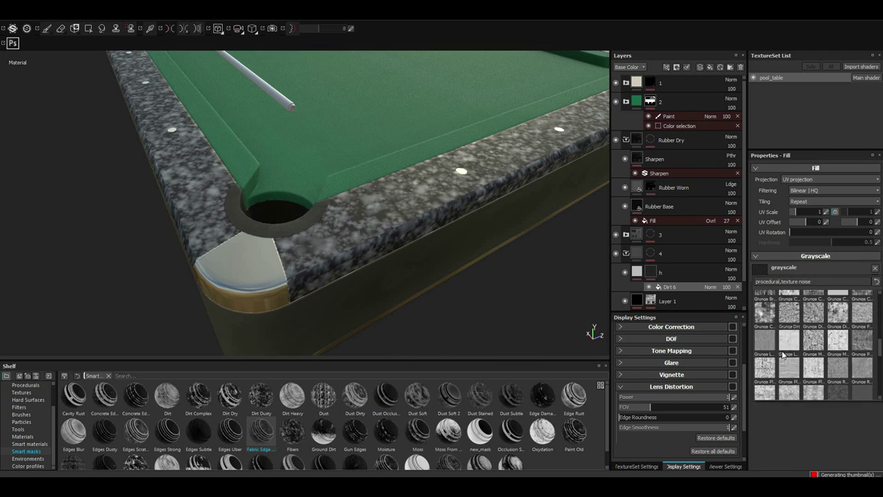
click(816, 365)
key(1)
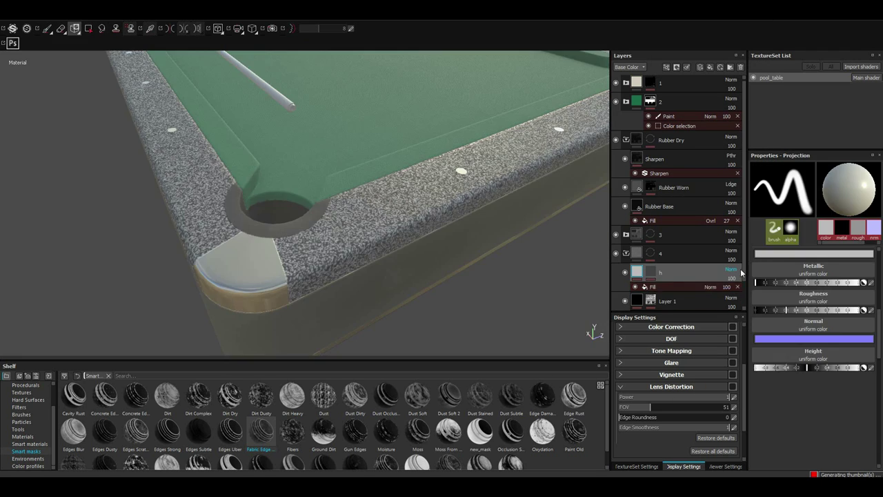
click(650, 271)
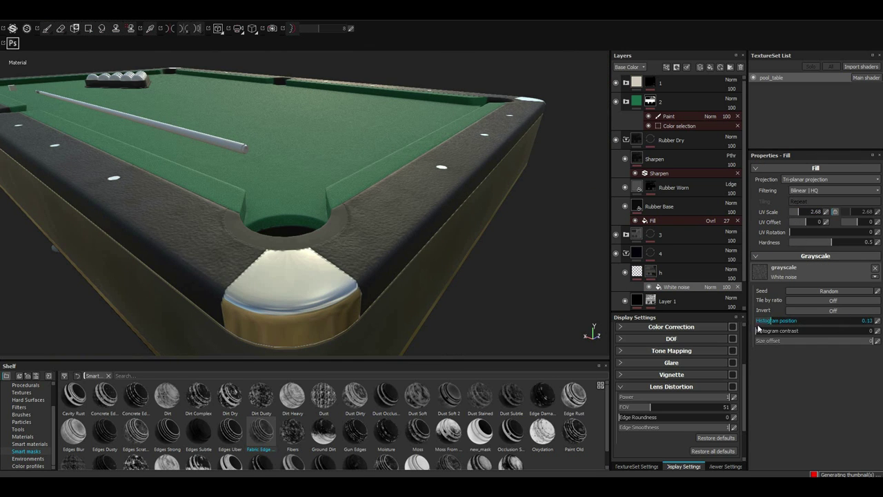
click(640, 273)
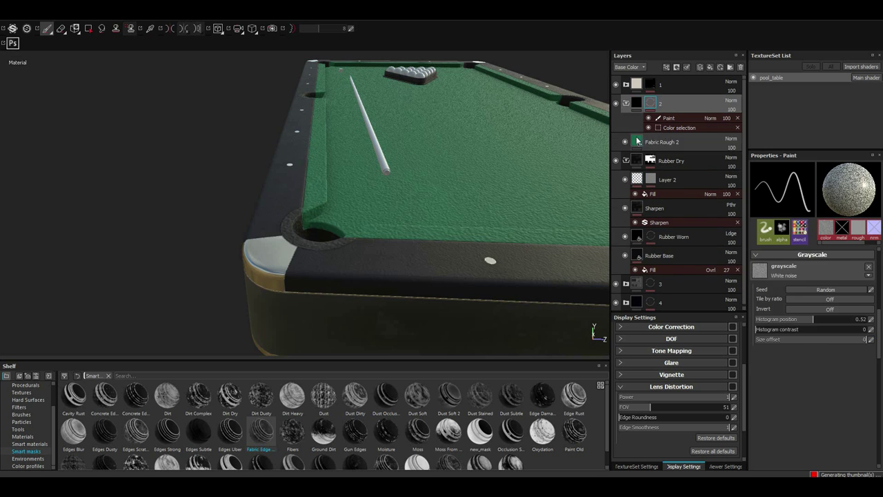
- Add a Blur filter to Layer 2's White noise mask on the rails
click(638, 141)
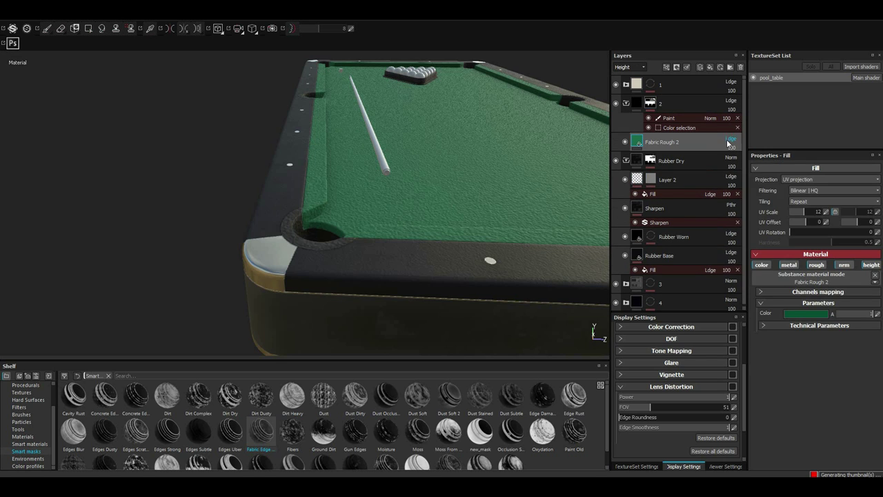
click(697, 118)
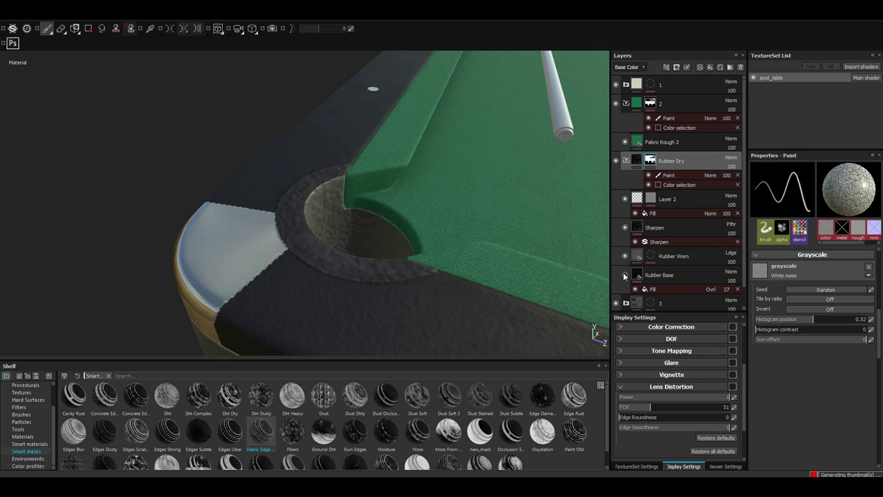
click(652, 213)
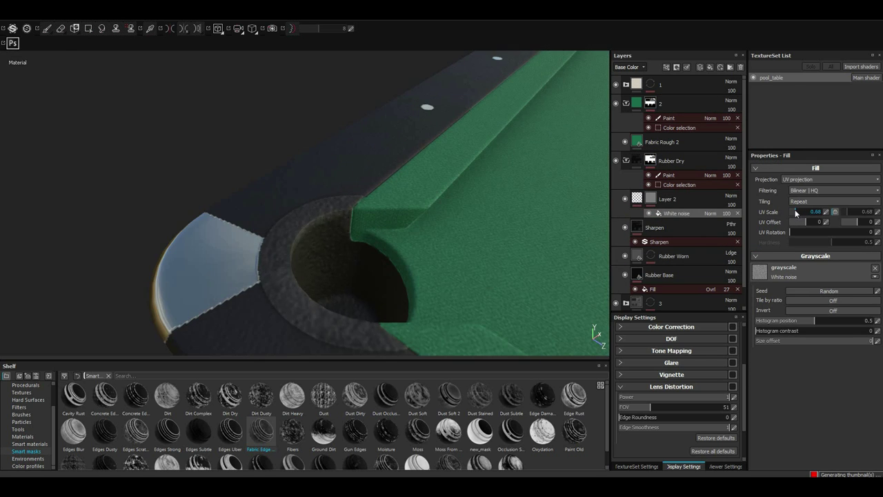
right_click(676, 213)
click(697, 227)
click(814, 181)
click(762, 200)
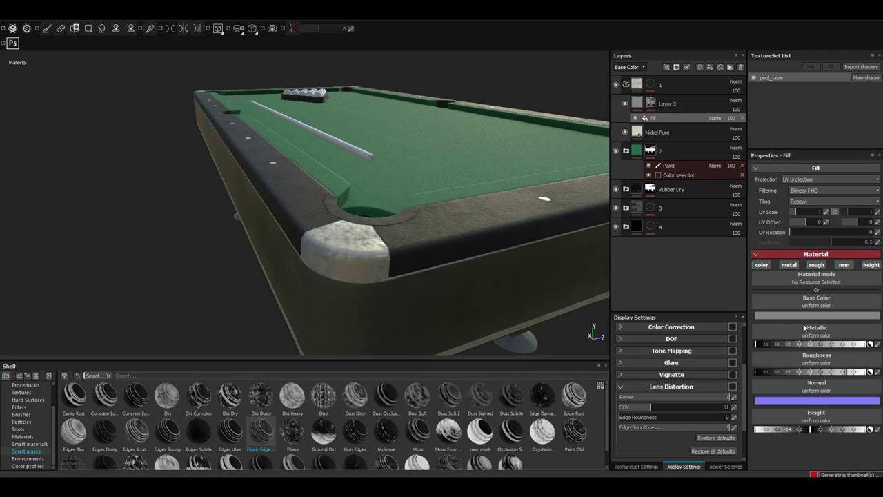
- Dull the nickel corner caps by lowering Layer 3's opacity to 61, viewing Base Color
click(638, 75)
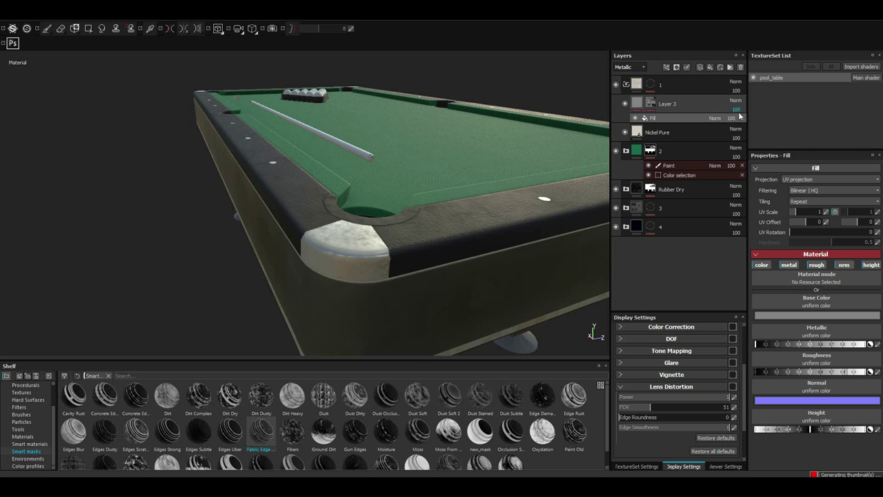
alt+drag(430, 229, 311, 207)
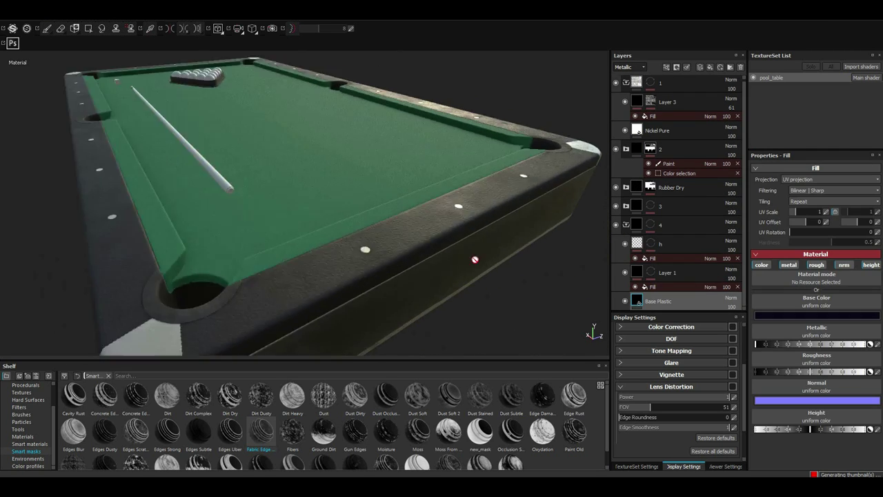
click(636, 153)
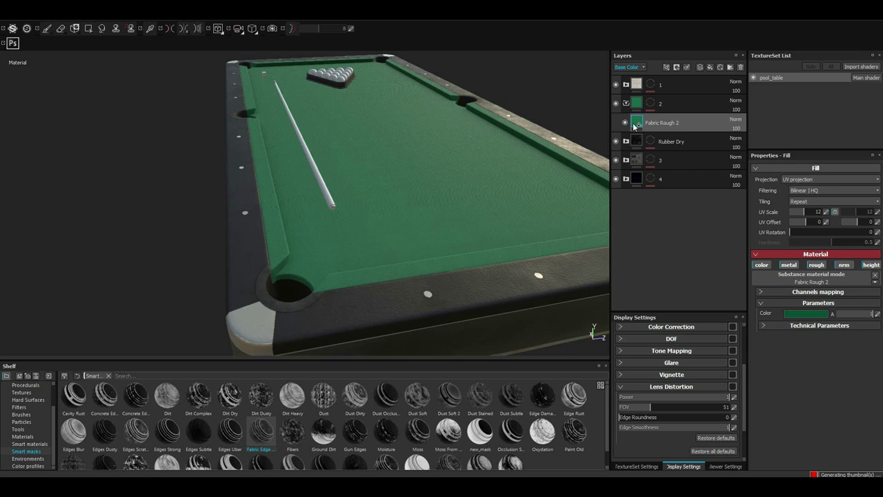
- Lower the cloth wear mask's grunge amount and raise its AO noise scale to 3
click(656, 123)
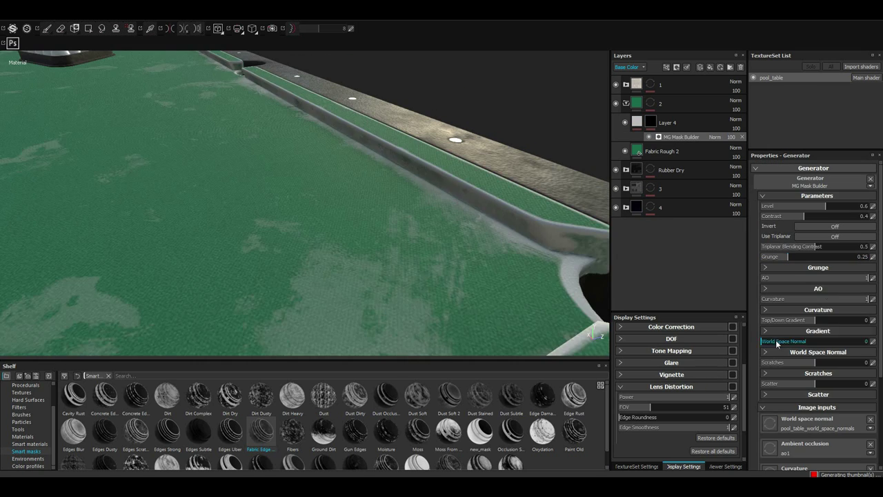
click(768, 257)
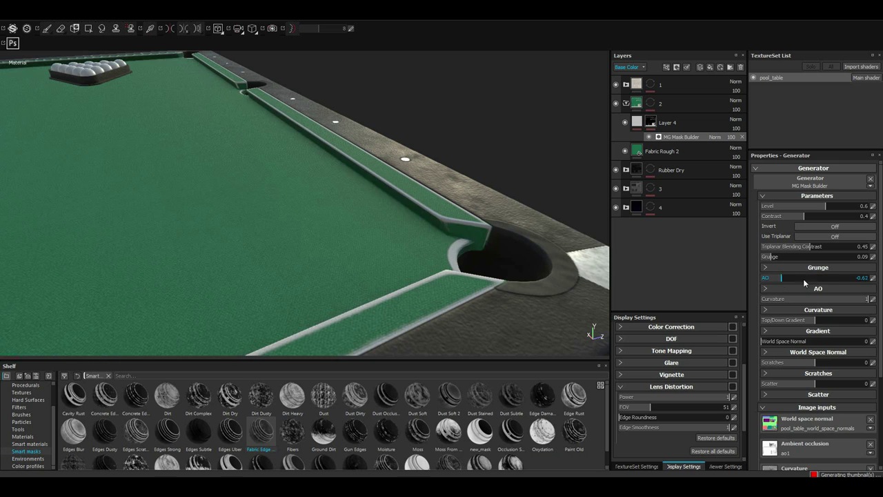
click(853, 290)
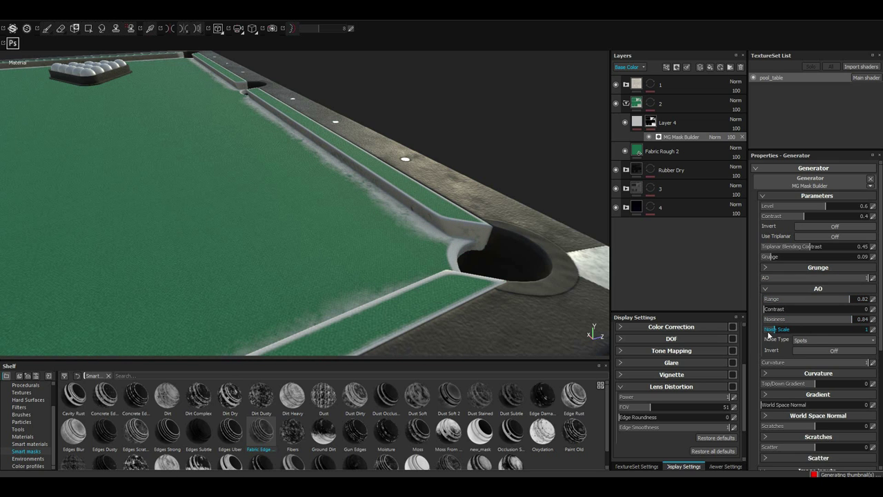
drag(770, 329, 797, 331)
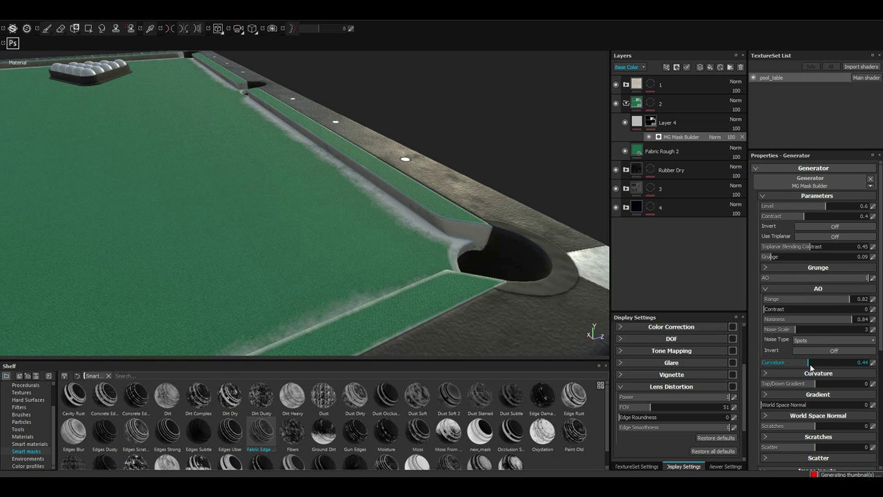
mouse_move(811, 368)
mouse_down()
mouse_move(854, 357)
mouse_move(781, 359)
mouse_up()
scroll(859, 364, down, 1)
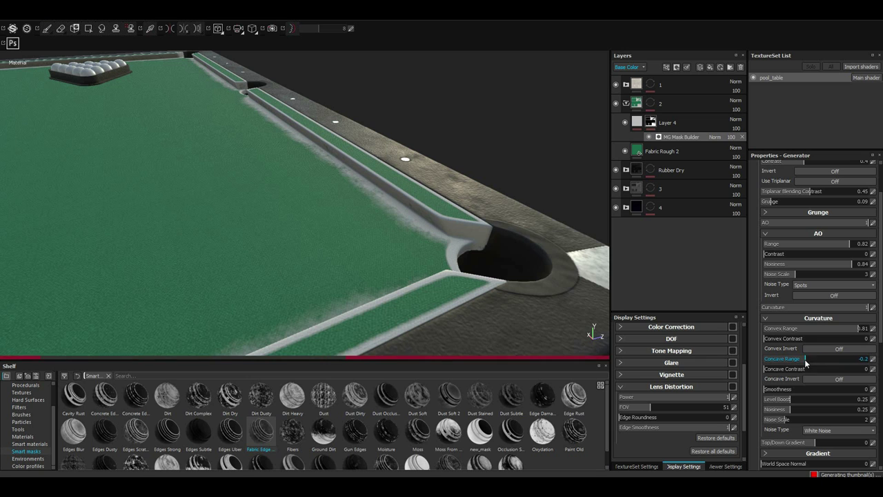
drag(779, 394, 793, 409)
scroll(795, 408, down, 3)
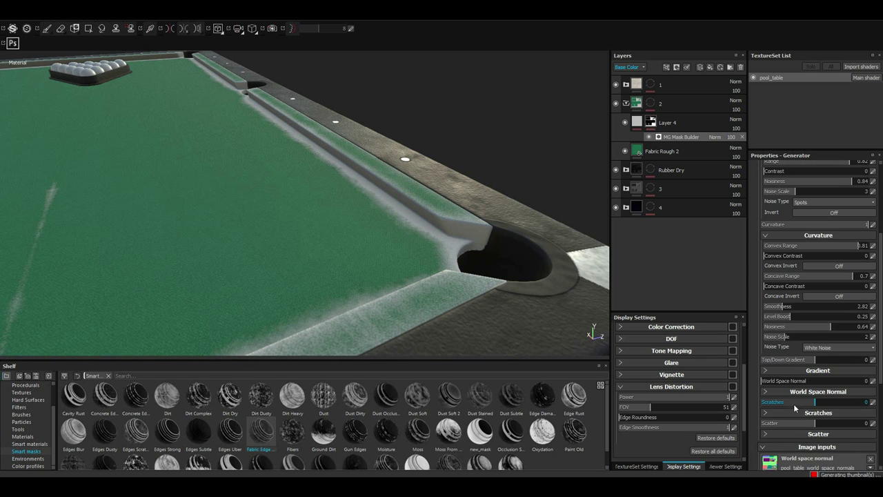
- Add a BnW Spots 1 fill to Layer 4's mask with larger tiling and a tuned histogram
click(687, 153)
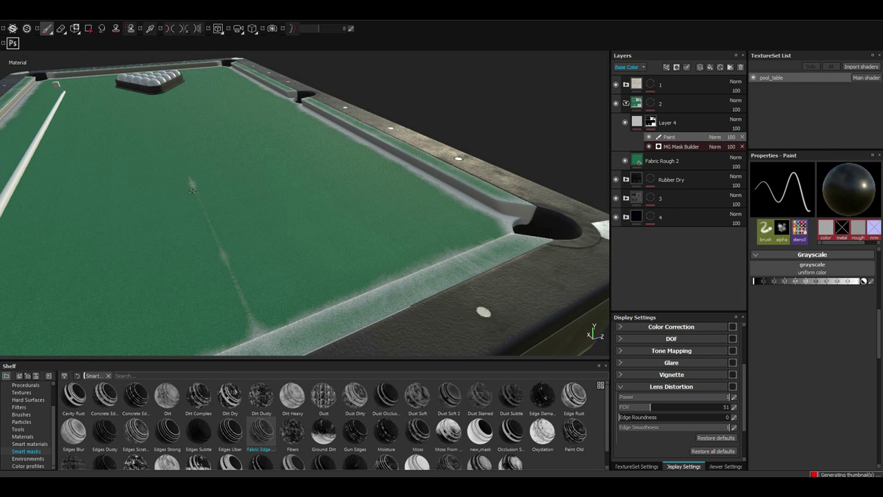
alt+drag(168, 159, 353, 282)
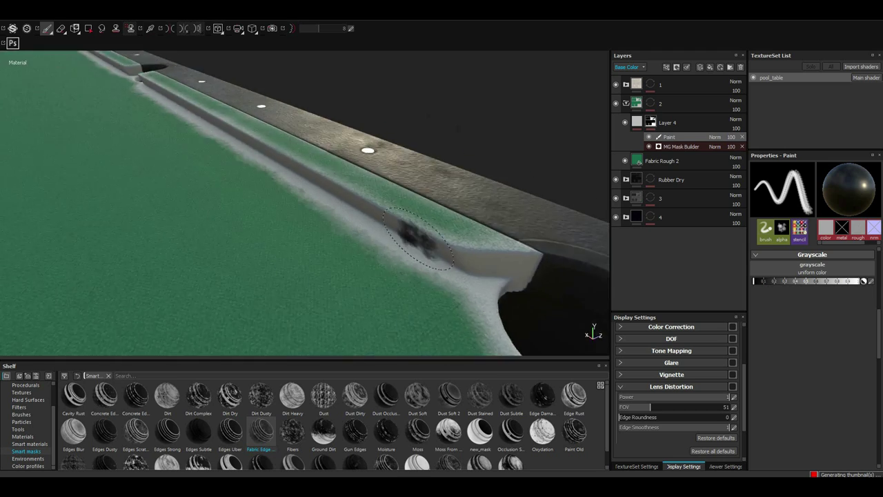
right_click(662, 135)
click(684, 143)
click(837, 318)
drag(795, 212, 815, 212)
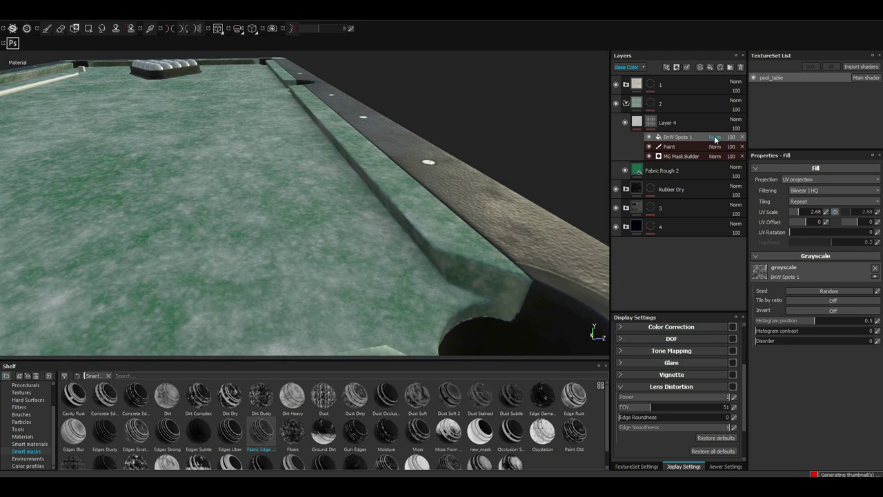
drag(786, 331, 817, 322)
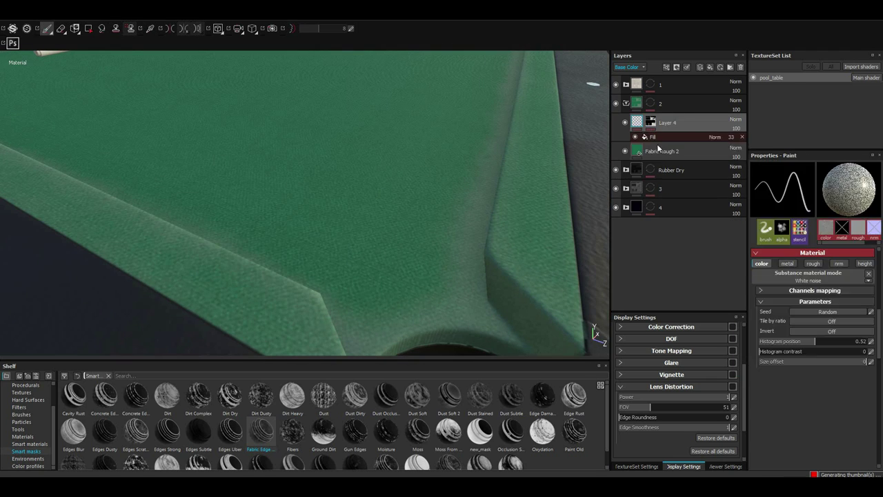
- Raise Fabric Rough 2's height with a Levels effect, then start Layer 5's fill mask
click(626, 75)
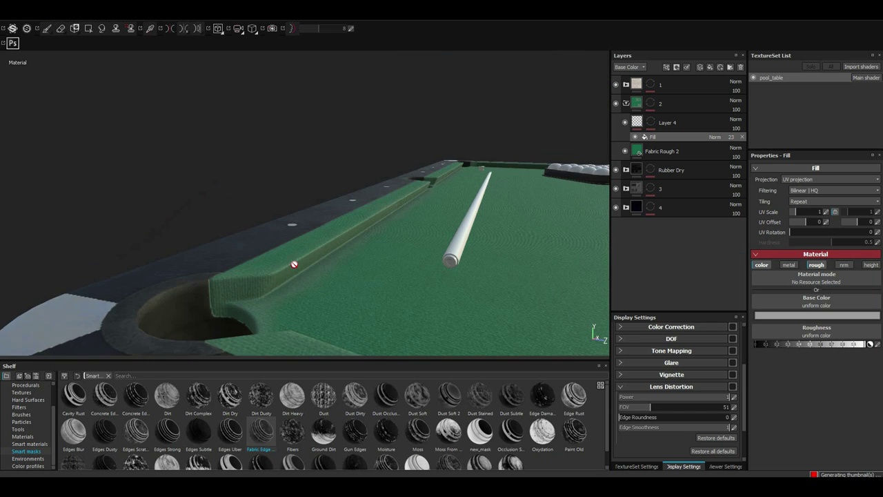
click(654, 151)
right_click(654, 152)
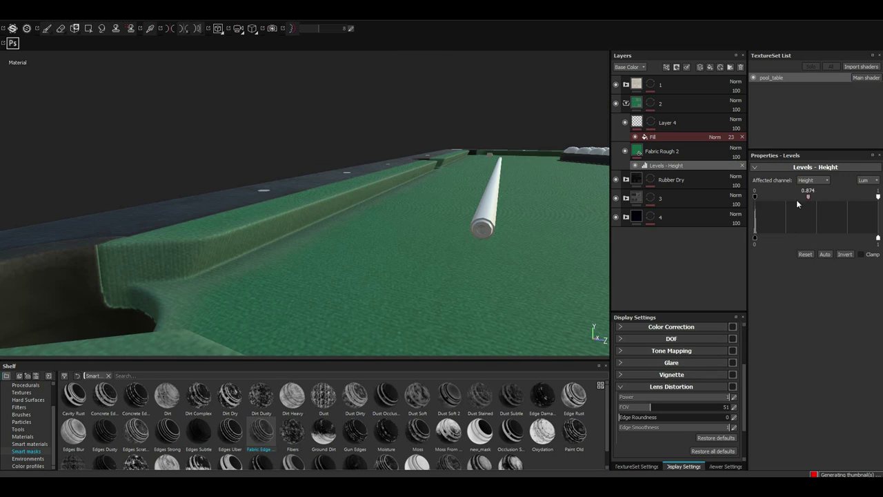
drag(808, 197, 871, 199)
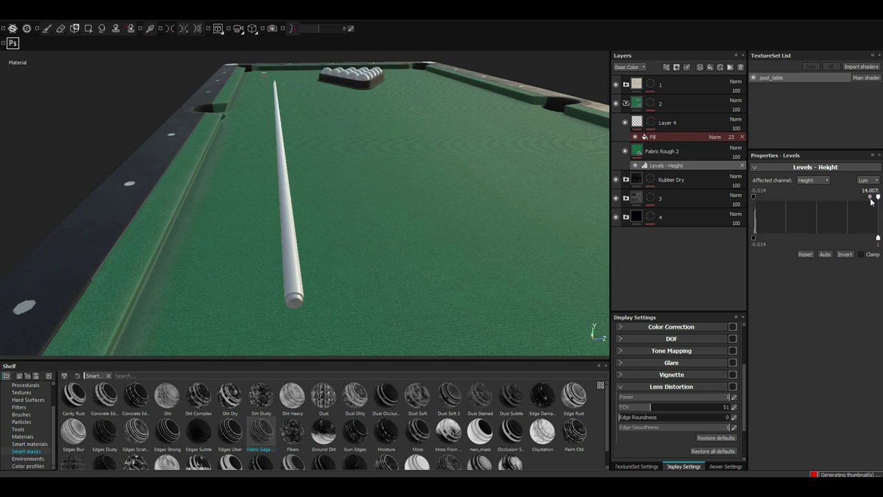
alt+drag(457, 199, 371, 262)
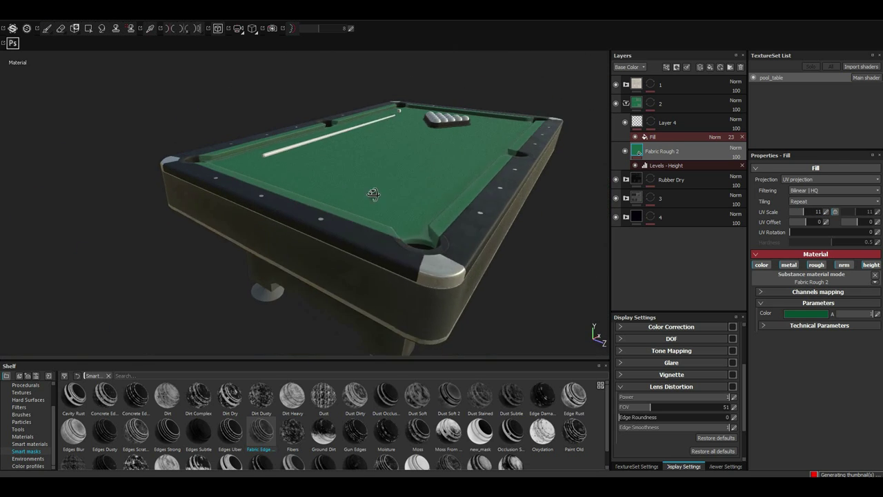
right_click(654, 122)
- Fill Layer 5's mask with Fractal sum 1 and a Multiply White noise fill with adjusted tiling
click(671, 345)
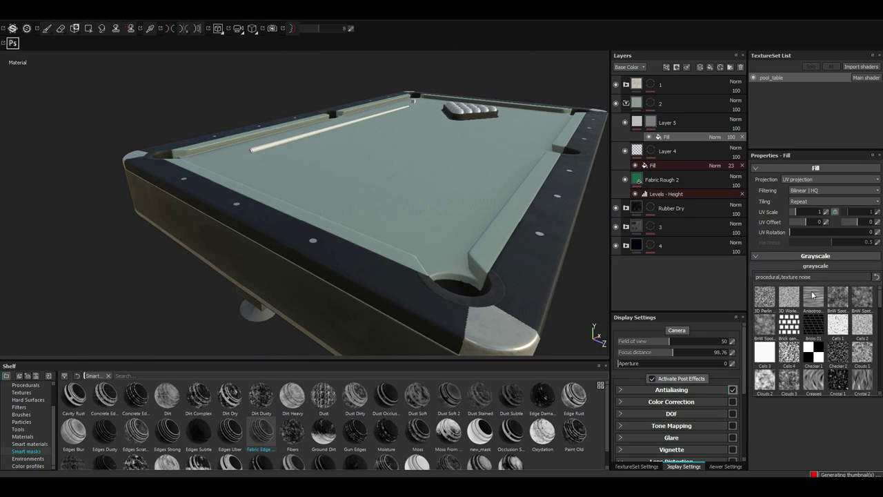
right_click(685, 143)
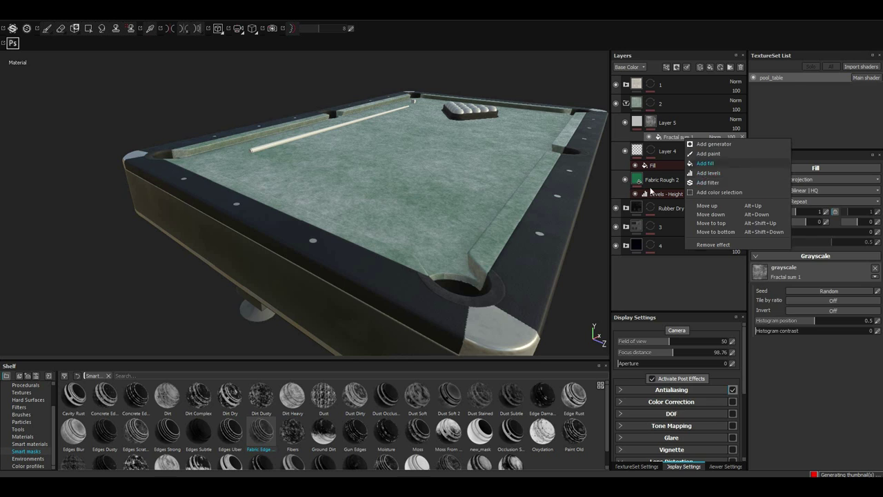
click(709, 177)
click(759, 271)
click(787, 310)
click(715, 137)
click(721, 182)
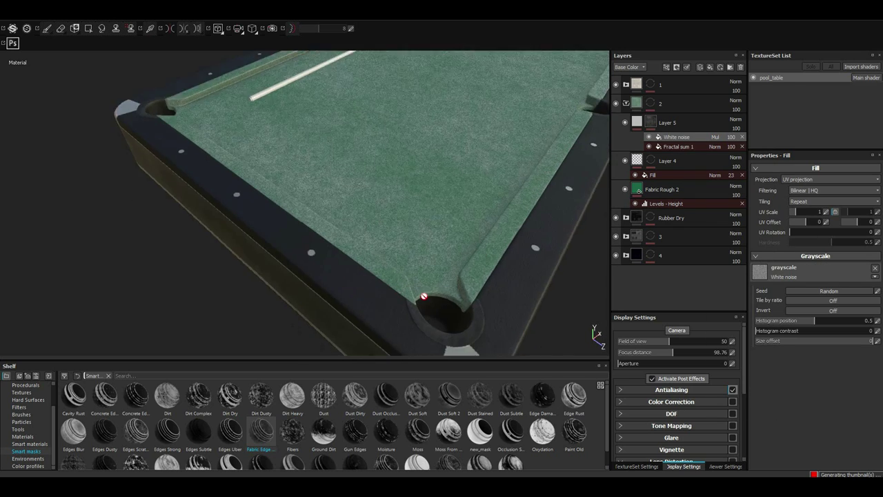
click(679, 146)
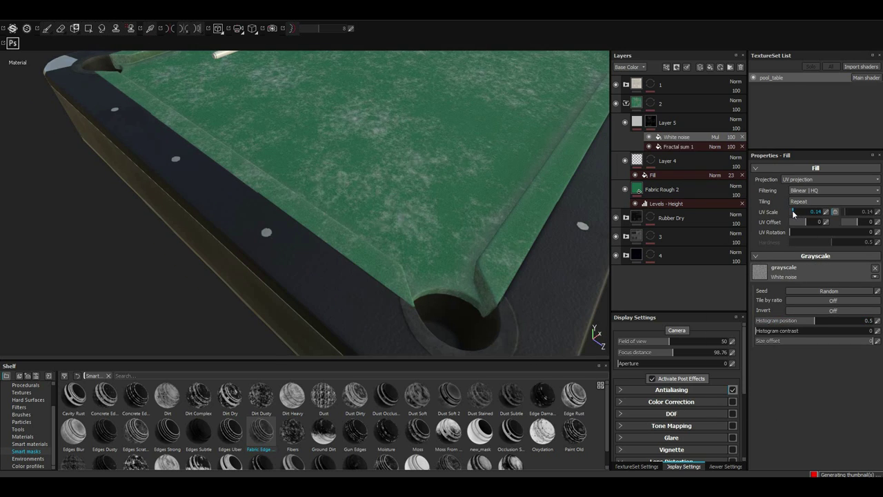
drag(794, 214, 810, 221)
click(677, 137)
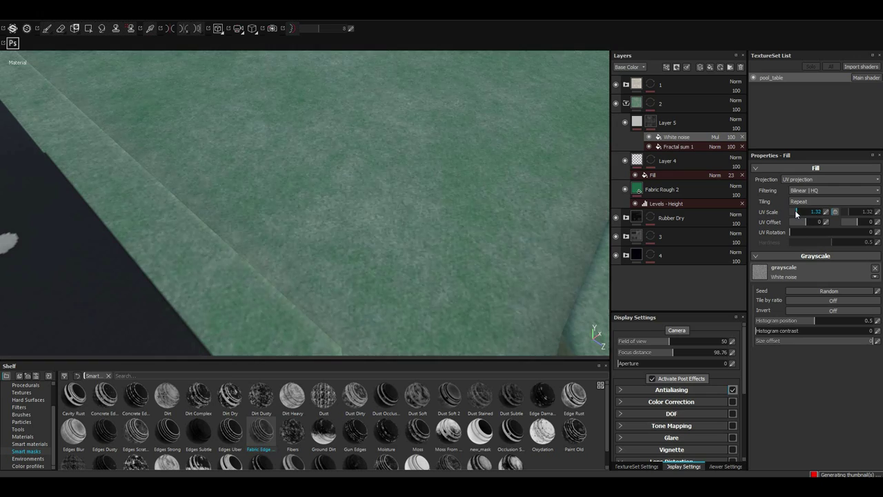
- Add a Multiply BnW Spots 2 fill and shift the fractal pattern darker
click(708, 165)
click(815, 268)
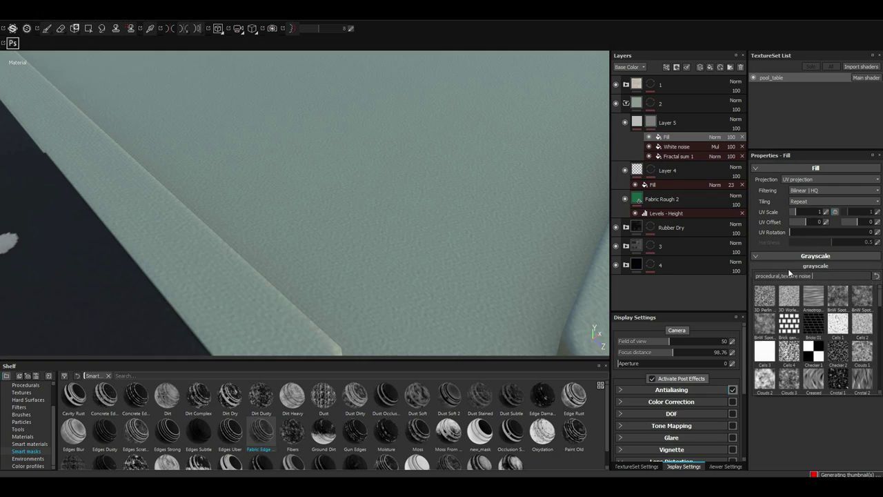
click(815, 326)
click(715, 137)
click(721, 155)
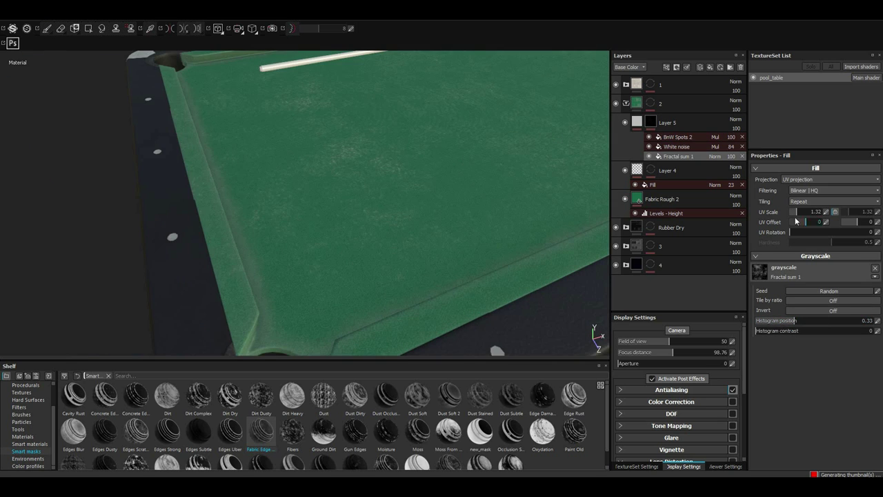
drag(796, 214, 800, 214)
click(794, 325)
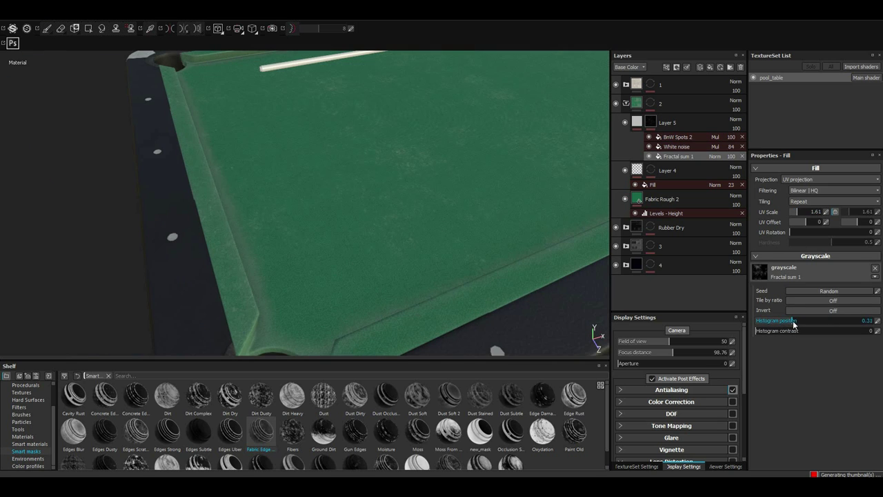
click(680, 138)
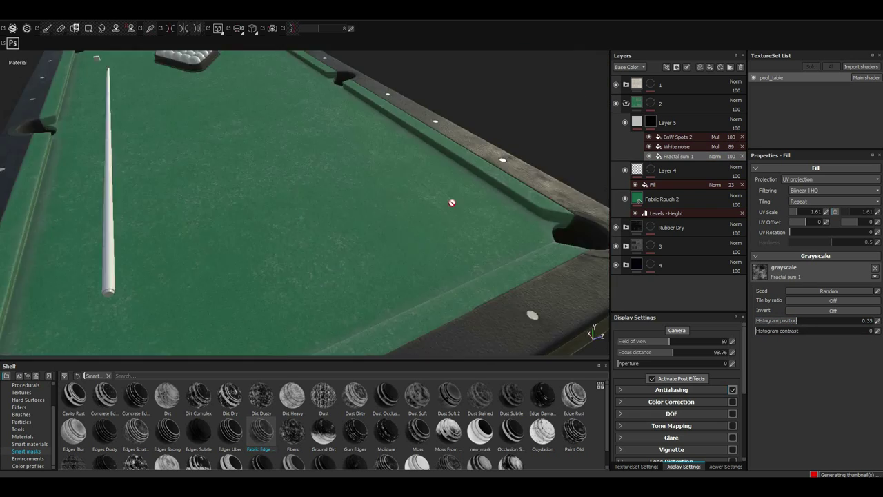
- Add a uniform grayscale paint effect to the mask and reduce White noise strength
mouse_move(414, 207)
alt+mouse_down()
mouse_move(450, 215)
mouse_move(435, 213)
alt+mouse_up()
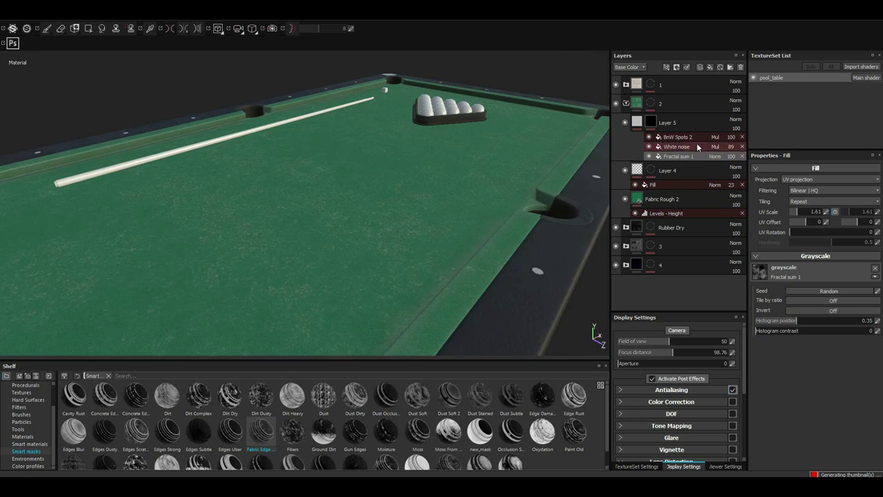
key(1)
click(830, 233)
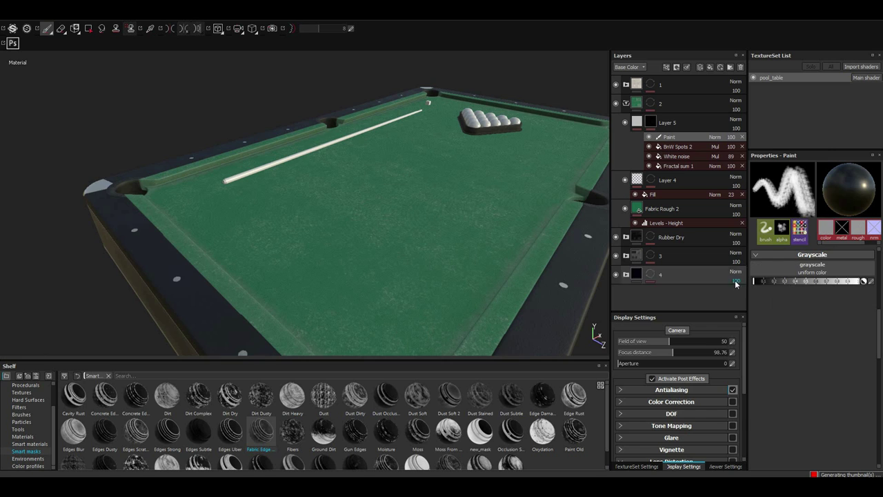
click(676, 165)
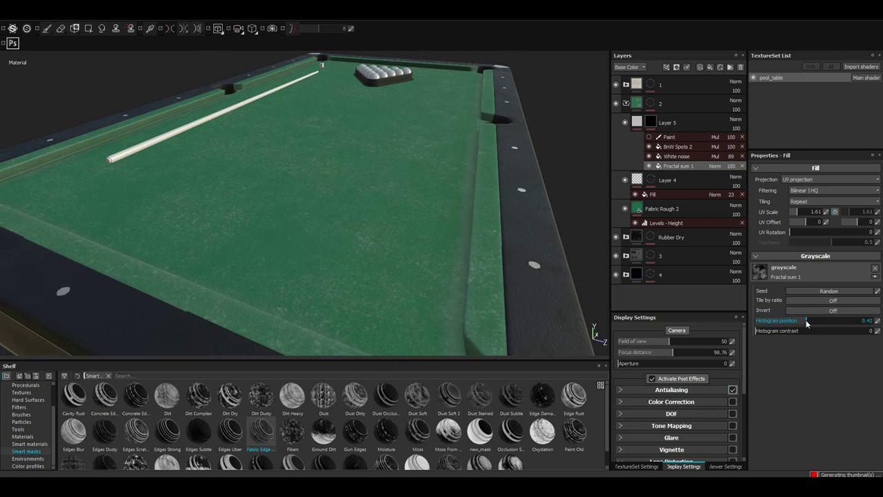
drag(733, 168, 690, 138)
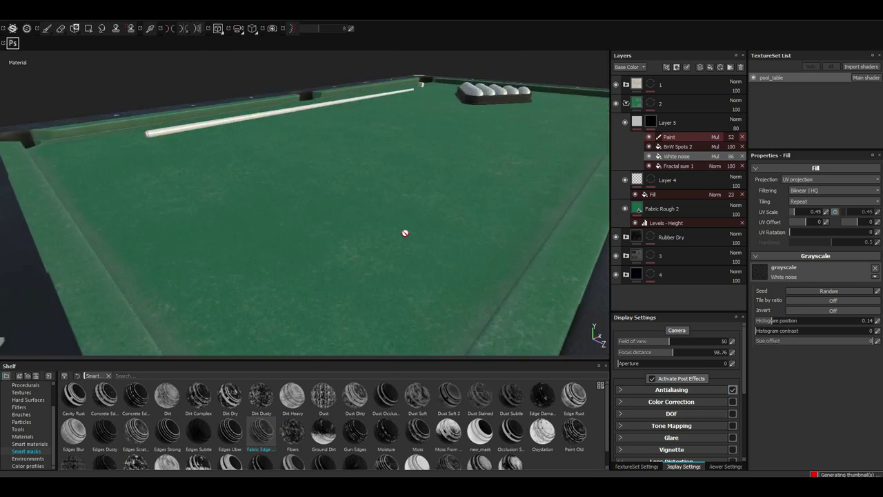
- Increase Fabric Rough 2's normal intensity for stronger cloth relief
alt+drag(405, 232, 414, 182)
click(662, 208)
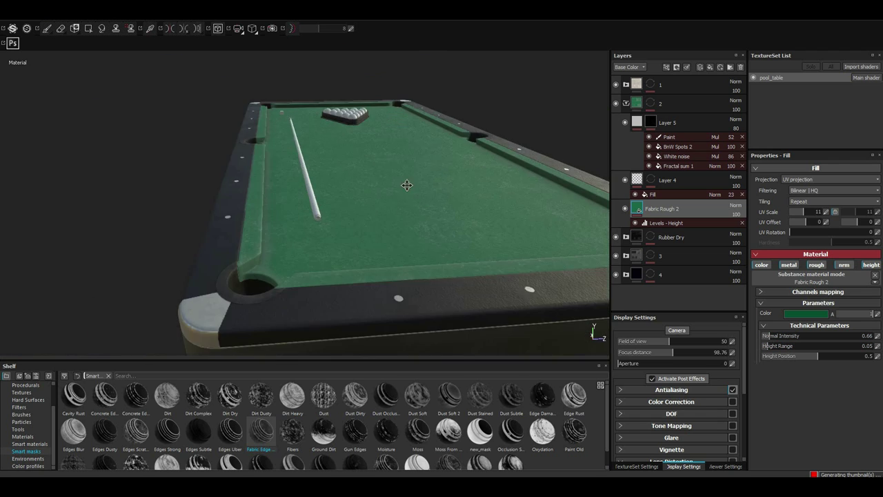
alt+drag(405, 184, 530, 269)
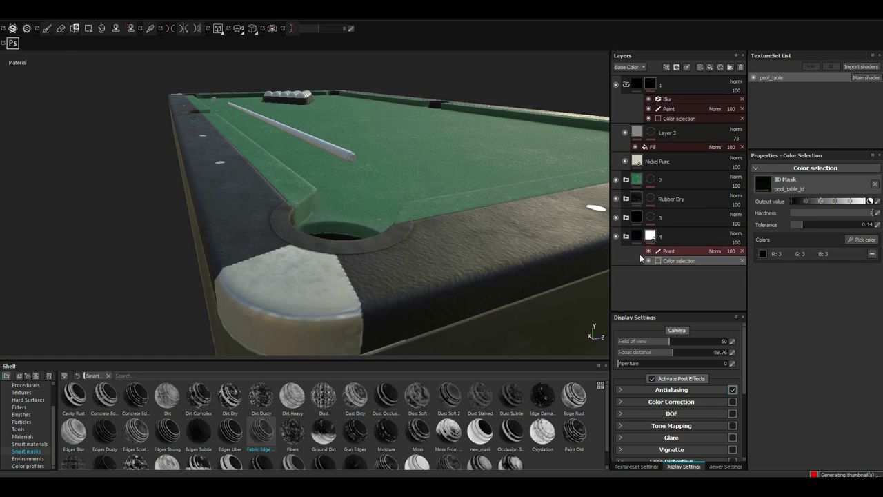
- Add a Blur filter to group 4's mask and check it on the table rail
click(698, 302)
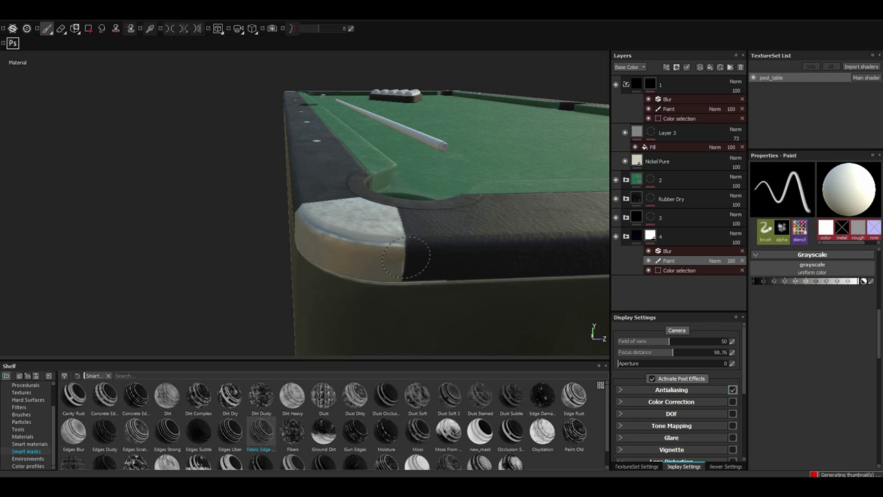
mouse_move(403, 228)
alt+mouse_down()
mouse_move(540, 208)
mouse_move(505, 206)
alt+mouse_up()
click(626, 236)
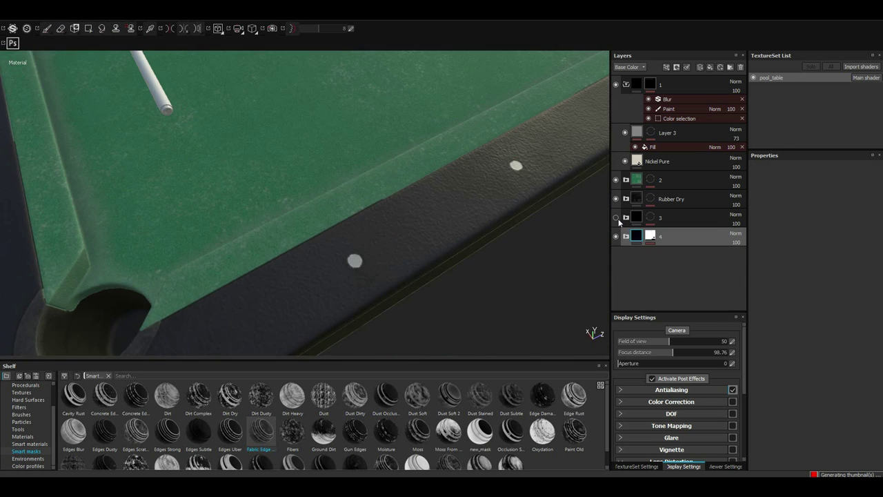
click(626, 236)
mouse_move(359, 207)
alt+mouse_down()
mouse_move(474, 146)
mouse_move(361, 268)
mouse_move(385, 223)
mouse_move(469, 155)
alt+mouse_up()
- Inspect group 2's mask paint effect from a wide view of the table
click(626, 168)
click(665, 183)
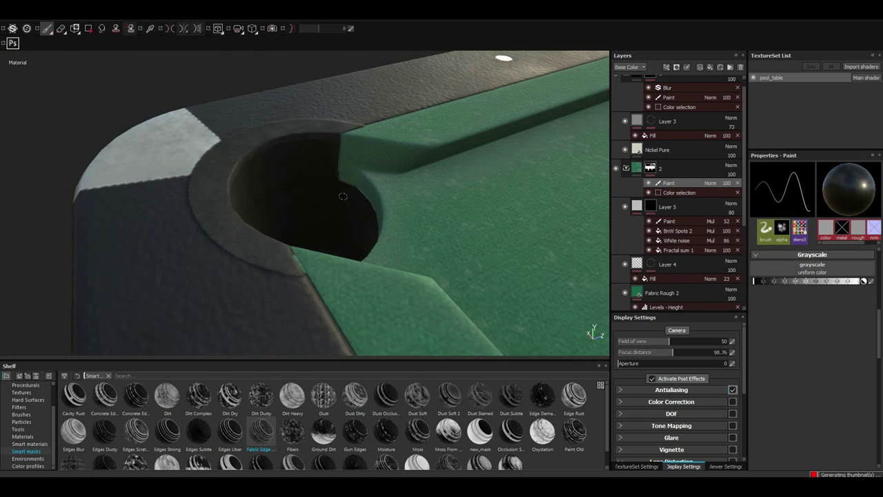
mouse_move(343, 196)
alt+mouse_down()
mouse_move(414, 227)
mouse_move(524, 207)
alt+mouse_up()
click(626, 168)
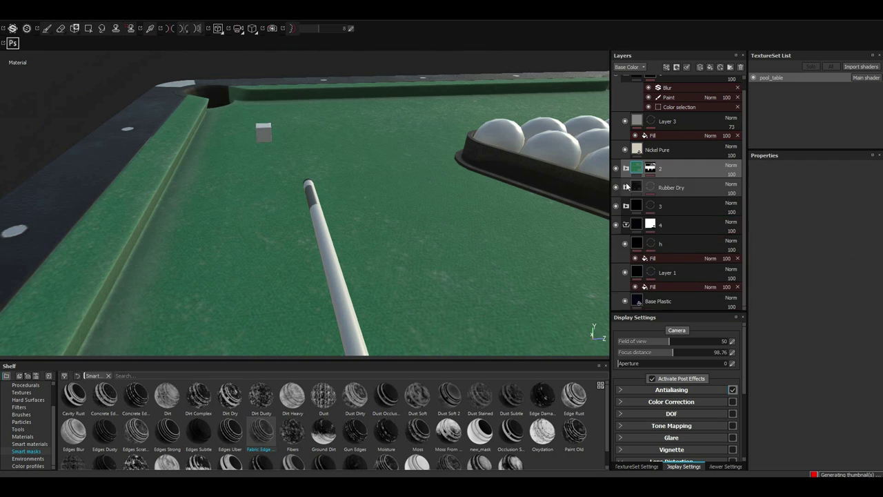
click(626, 224)
- Check group 3's mask paint effect with polygon fill, then show group 4
click(626, 141)
click(659, 156)
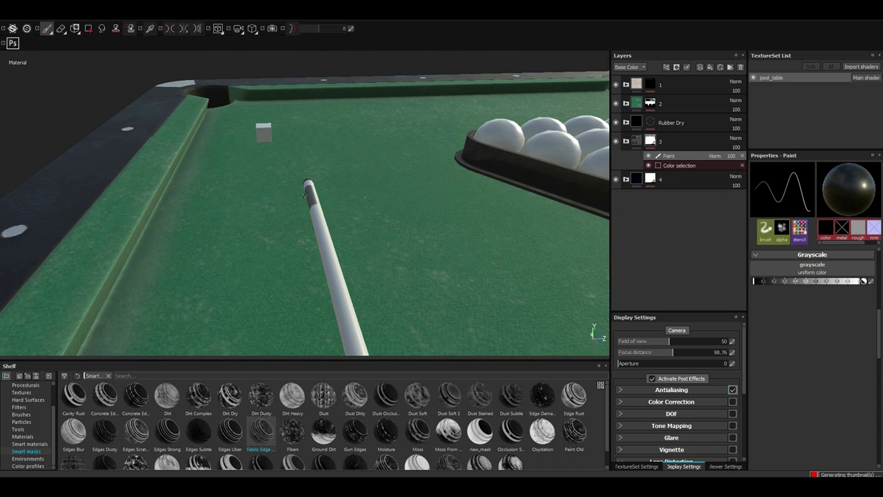
alt+drag(313, 207, 442, 200)
key(4)
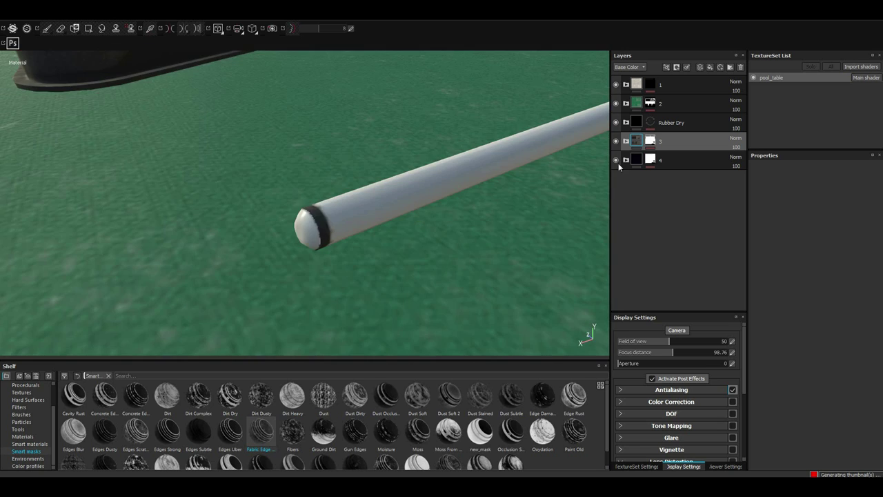
click(616, 159)
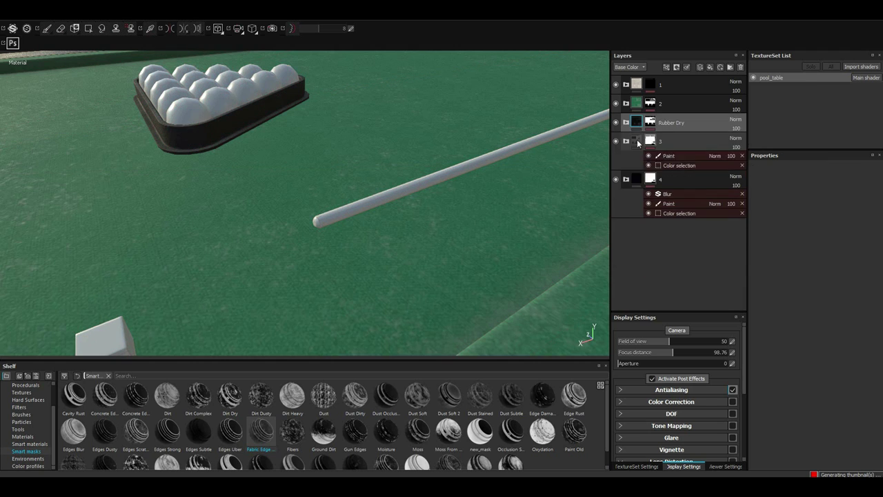
click(619, 105)
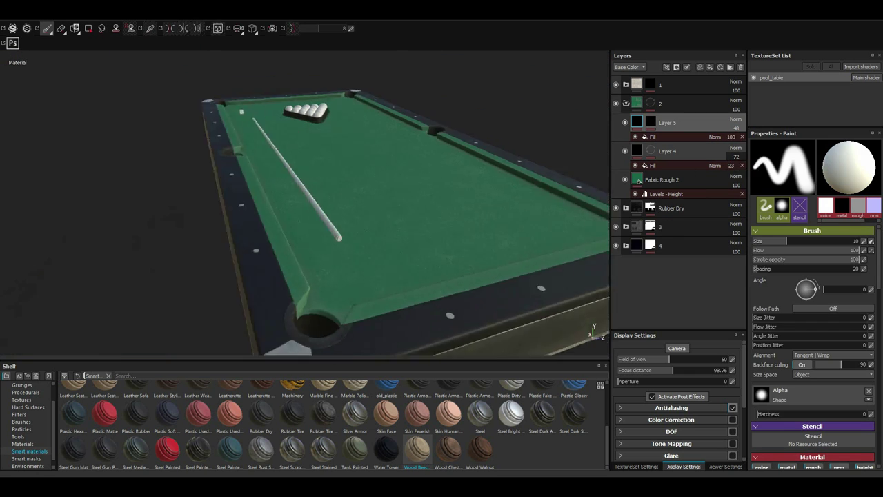
- Apply Wood Beech to the cue and review the MG Dirt and Wood Fibers settings
drag(660, 171, 660, 174)
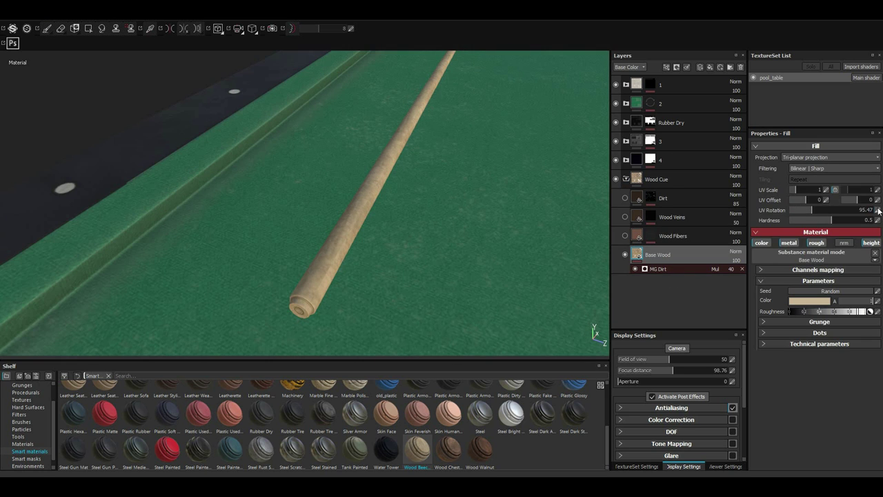
click(639, 269)
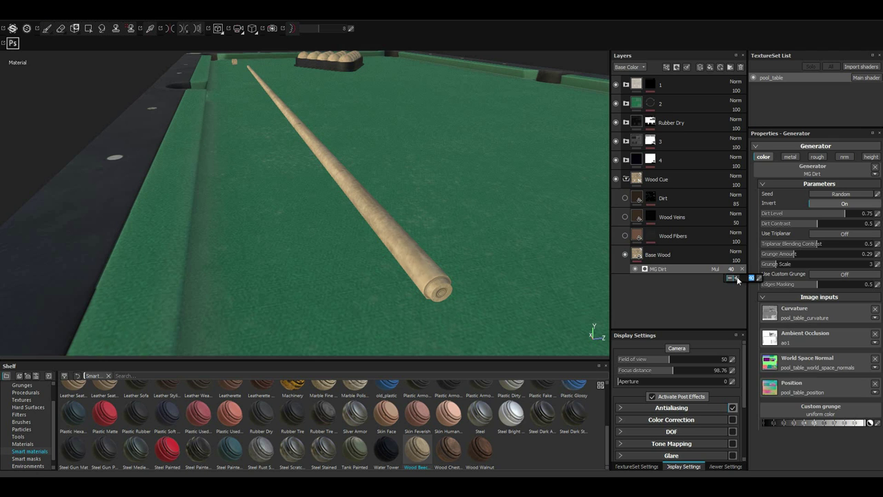
click(637, 236)
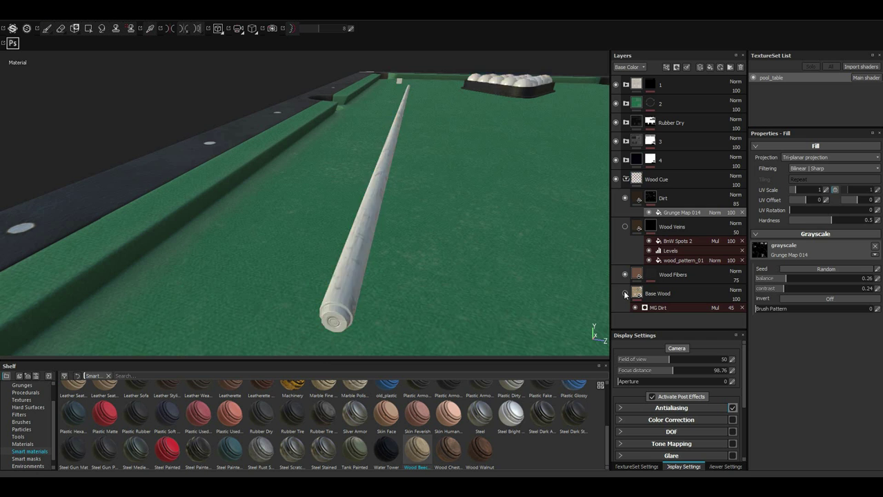
click(661, 308)
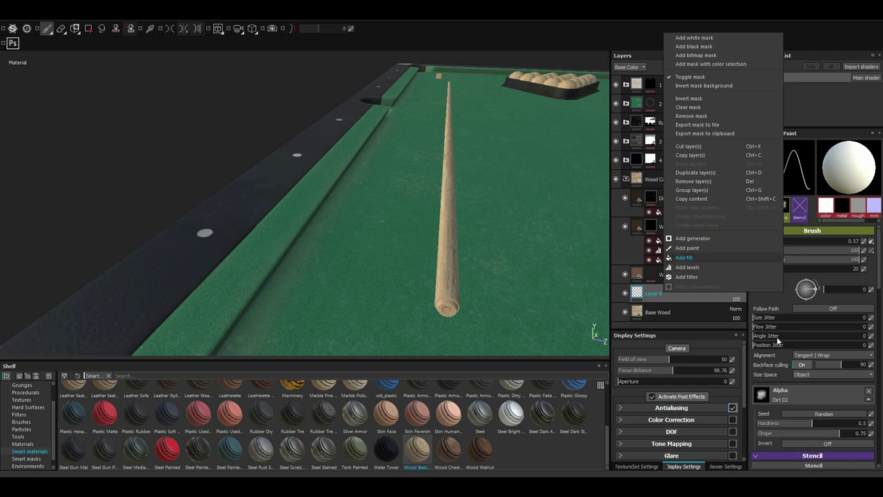
alt+drag(420, 252, 490, 280)
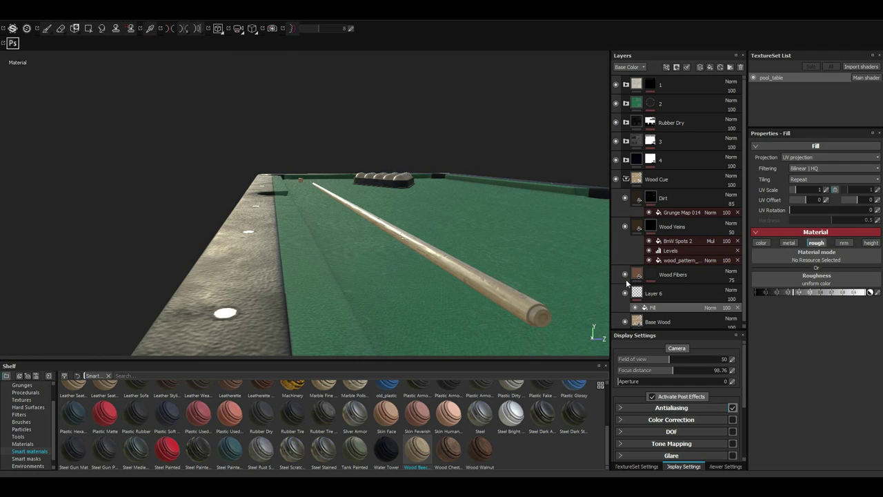
click(659, 321)
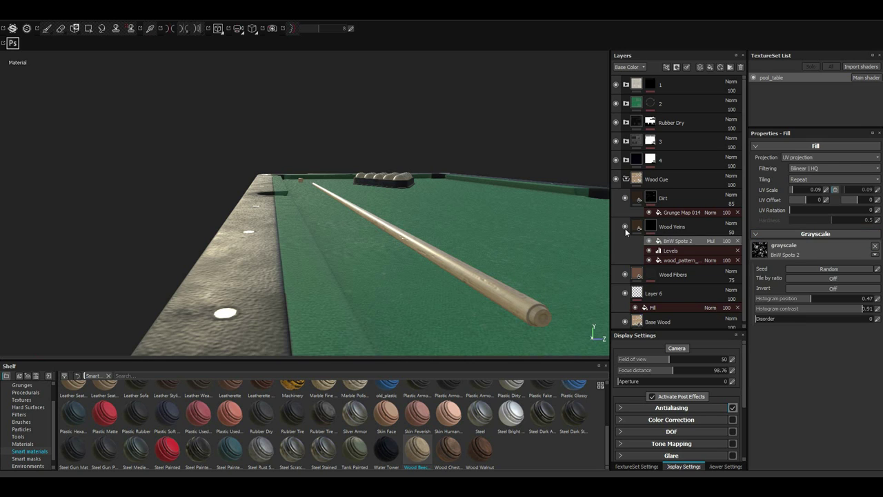
- Delete Grunge Map 014 from Dirt and lower the Dirt opacity to 39
click(682, 212)
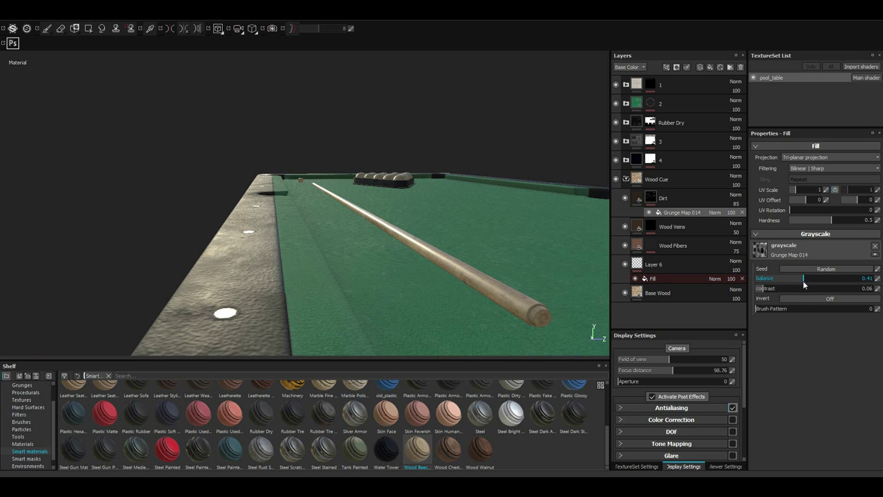
key(Delete)
alt+drag(456, 236, 396, 275)
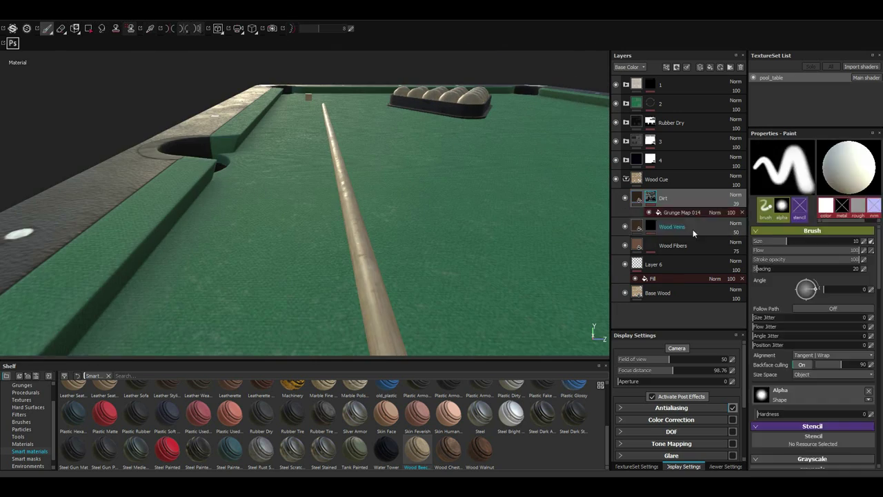
click(657, 283)
click(816, 292)
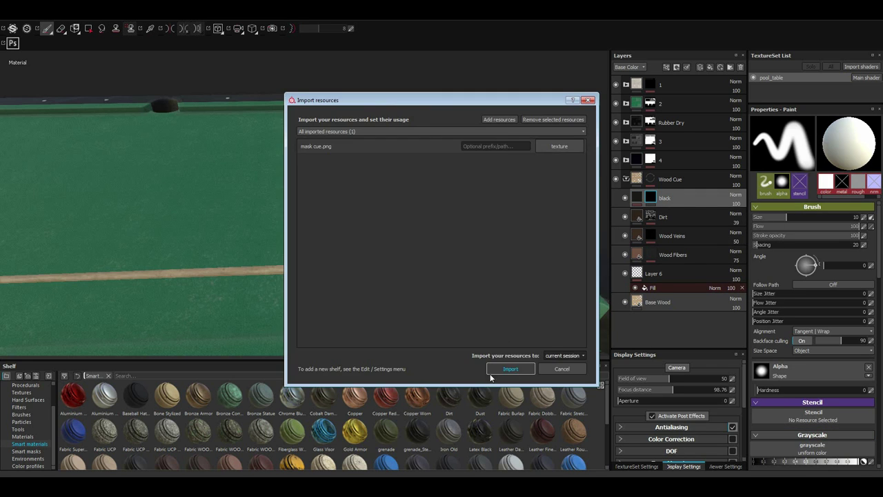
- Mask the black layer with the cue texture and paint a white band near the cue tip in 2D view
click(493, 371)
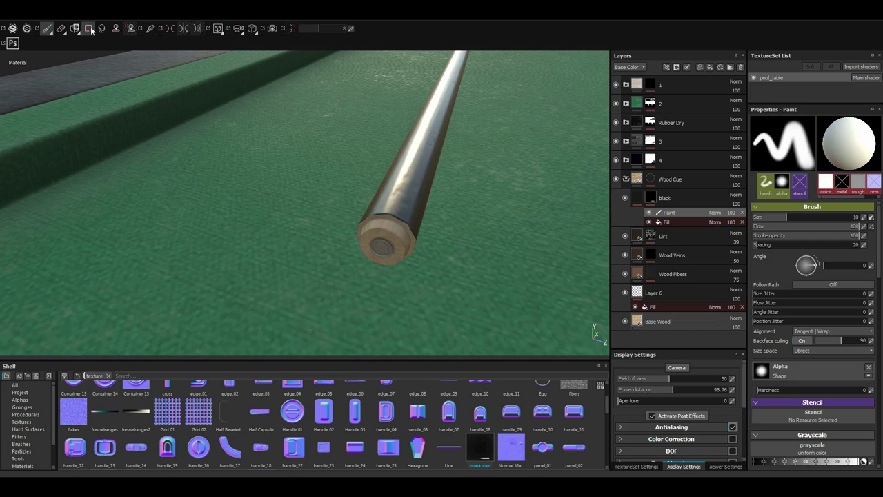
click(89, 29)
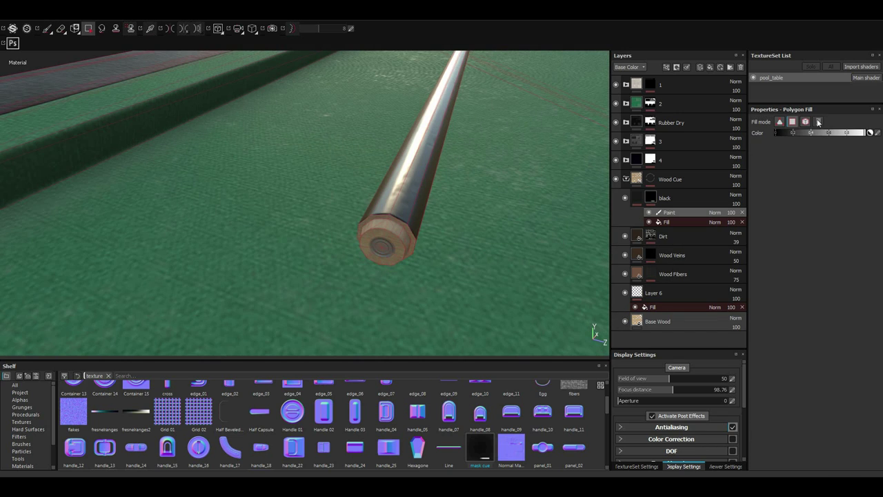
key(1)
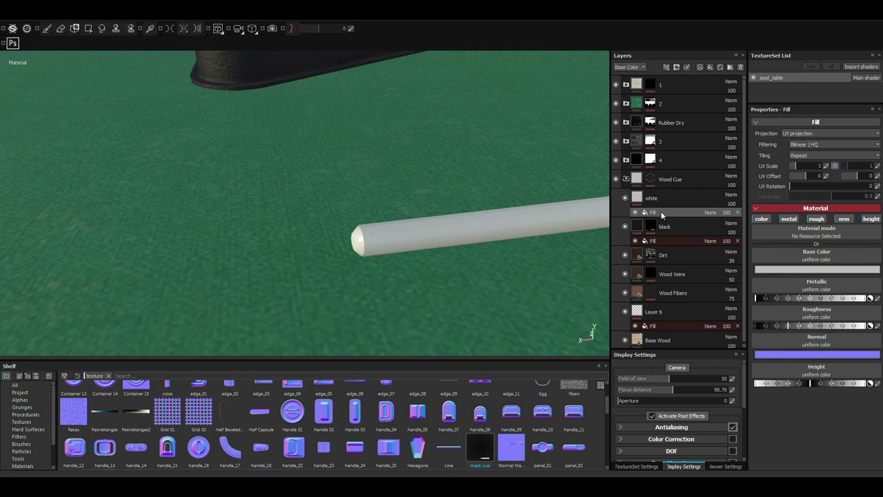
key(F1)
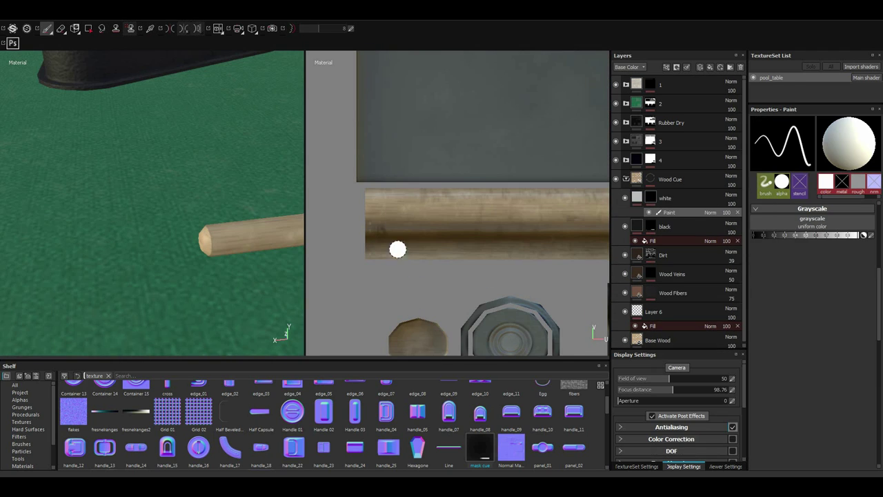
click(764, 184)
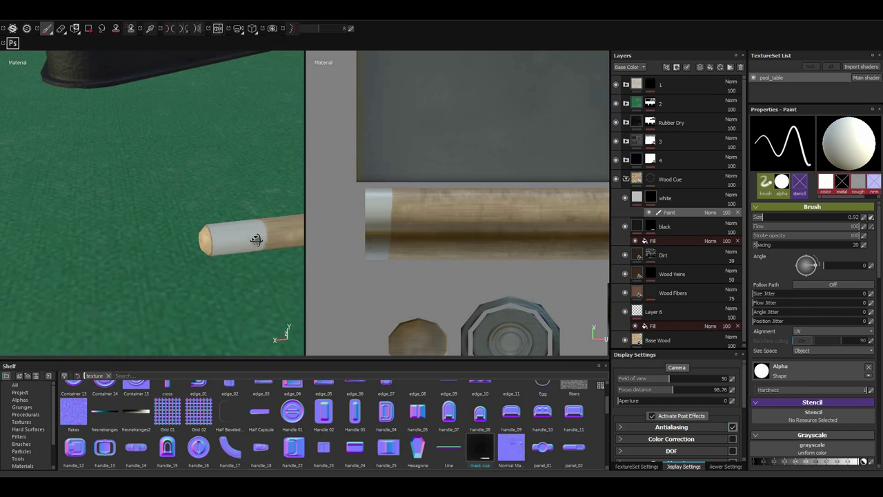
- Add Levels to the white layer's mask and try widening the band toward the shaft
alt+drag(255, 239, 207, 221)
right_click(666, 212)
click(711, 234)
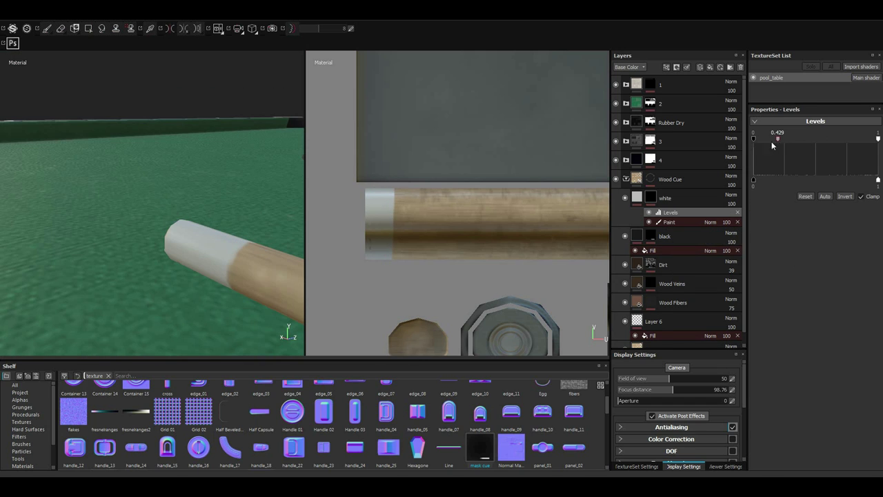
alt+drag(273, 254, 879, 183)
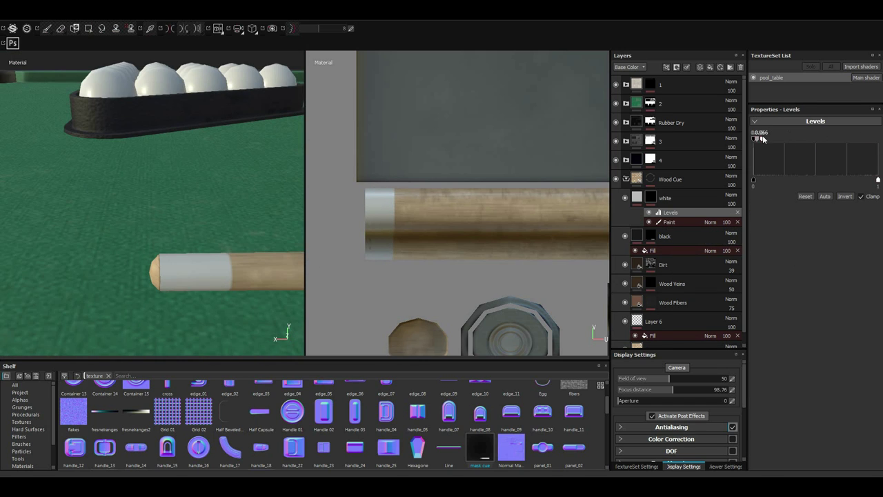
scroll(377, 239, up, 2)
key(1)
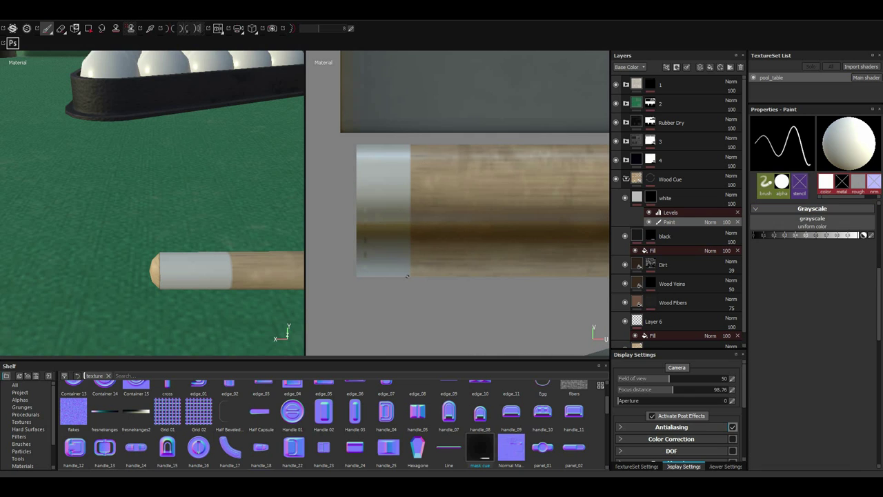
drag(408, 144, 413, 202)
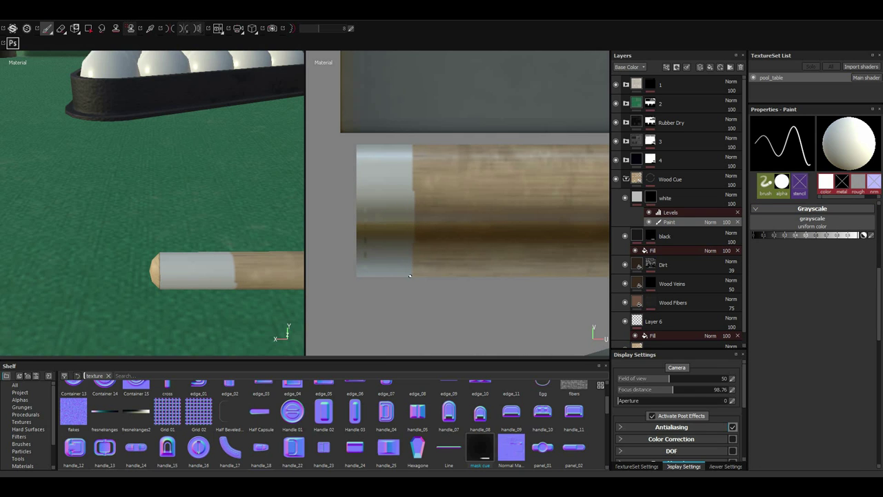
key(ctrl+z)
key(ctrl+z)
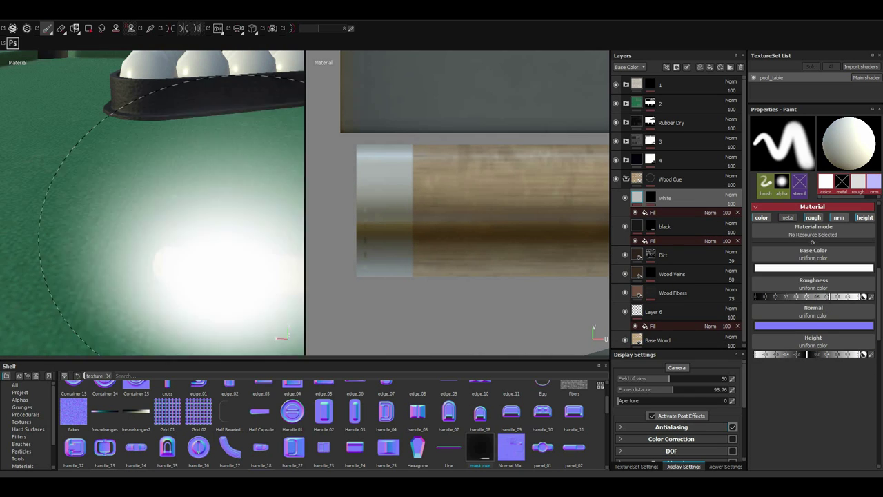
- Add a Dirt 06 alpha paint effect to the white layer at about 20 opacity
click(656, 213)
click(663, 200)
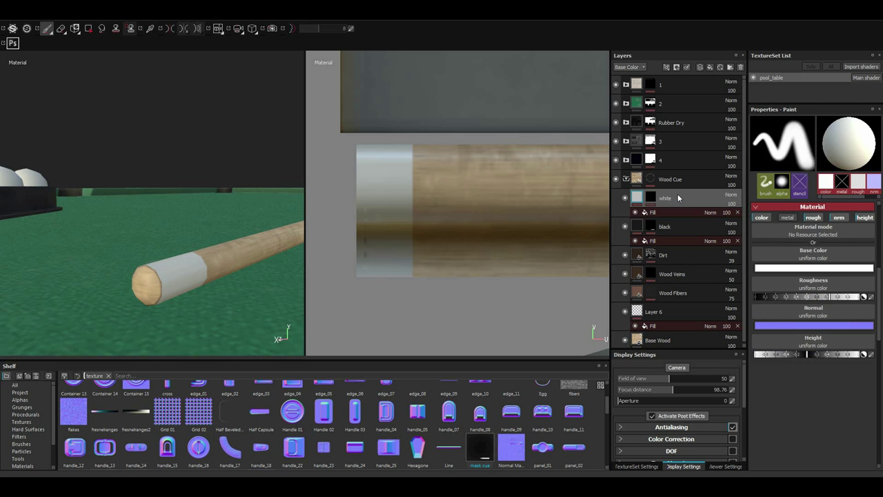
click(661, 214)
right_click(661, 218)
click(690, 276)
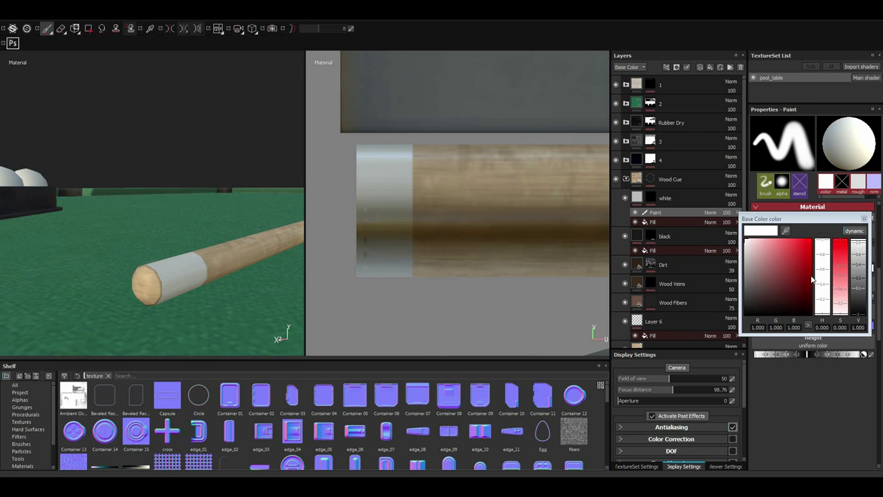
click(761, 371)
click(794, 414)
key(F2)
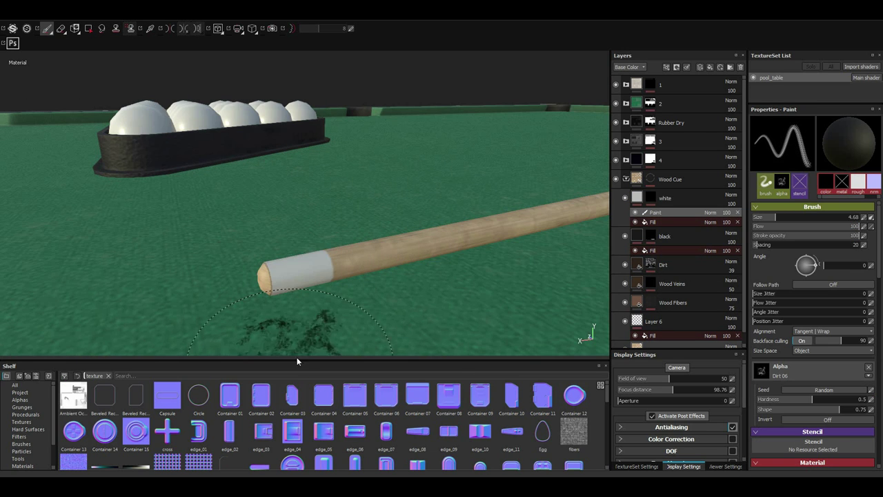
scroll(807, 228, down, 5)
key(F1)
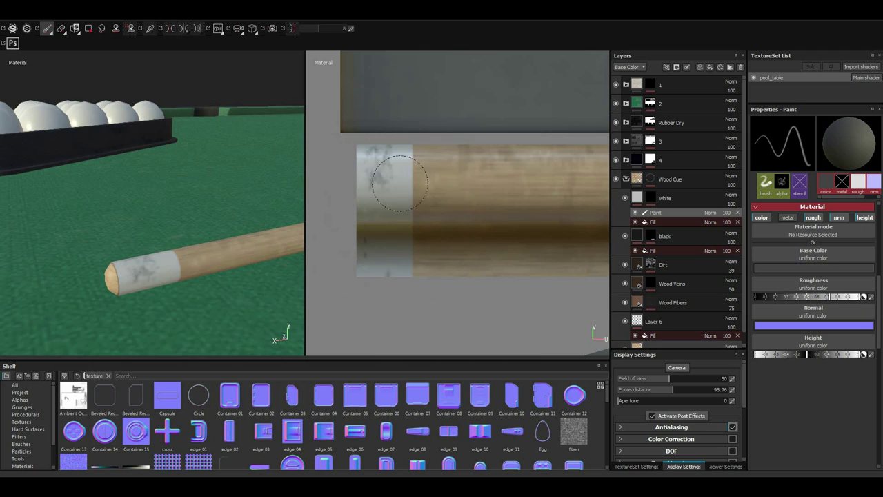
drag(727, 213, 718, 227)
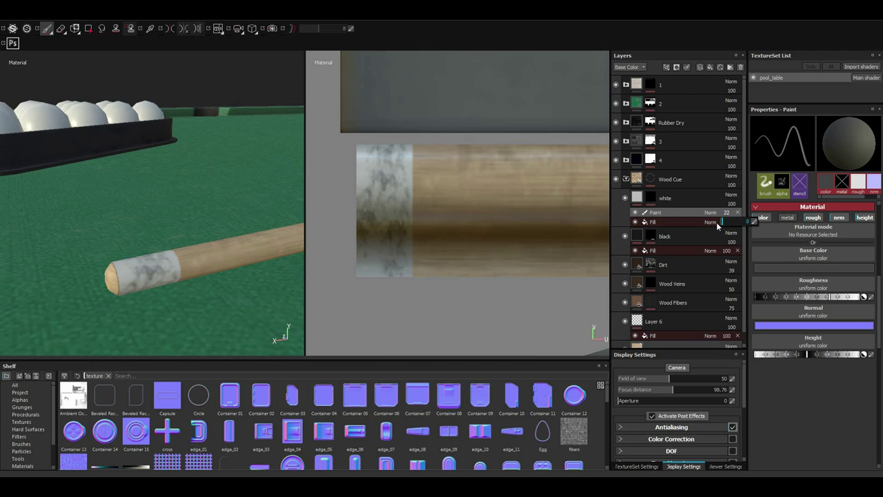
key(F2)
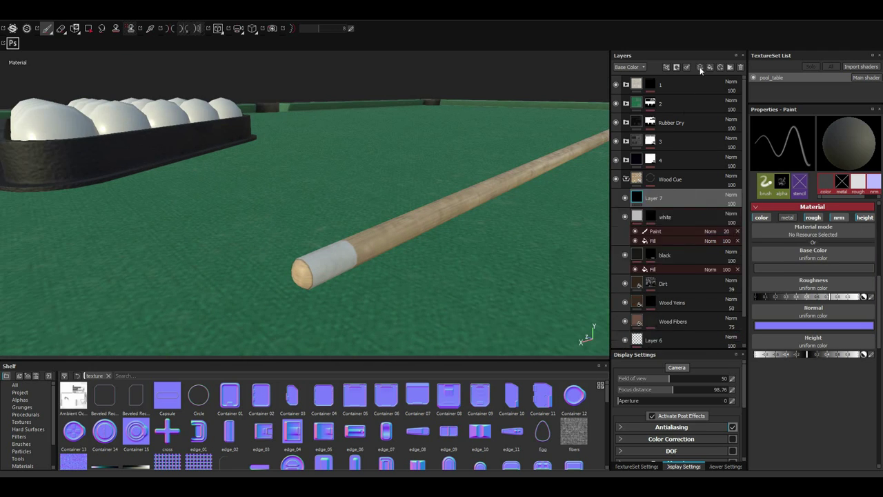
- Move Layer 7 above the Wood Cue folder and rename it '1'
drag(654, 198, 687, 157)
text(1)
key(Return)
text(chalk)
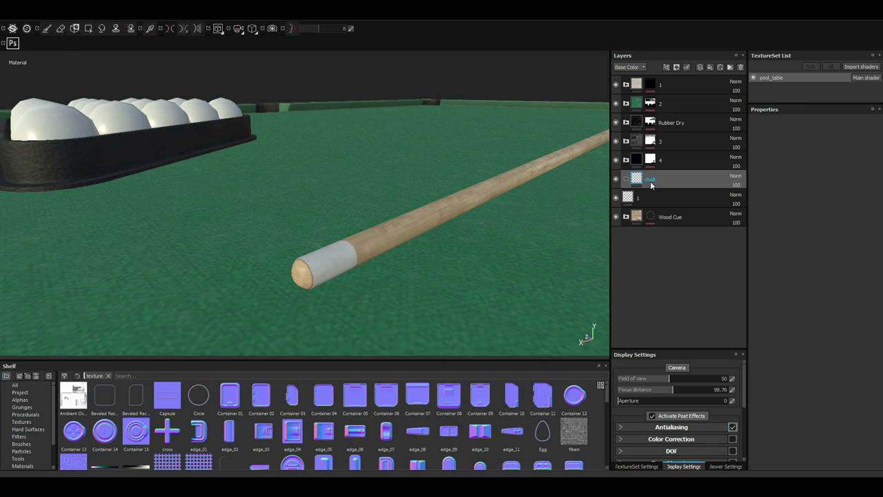
- Add a fill to layer 1 with a dark blue base colour
right_click(659, 197)
click(683, 296)
click(817, 269)
click(791, 237)
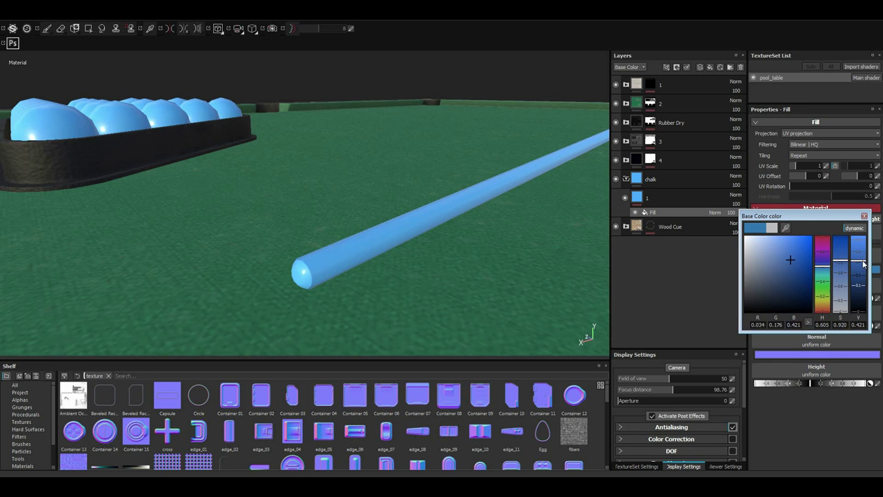
drag(863, 265, 863, 270)
alt+drag(387, 262, 357, 272)
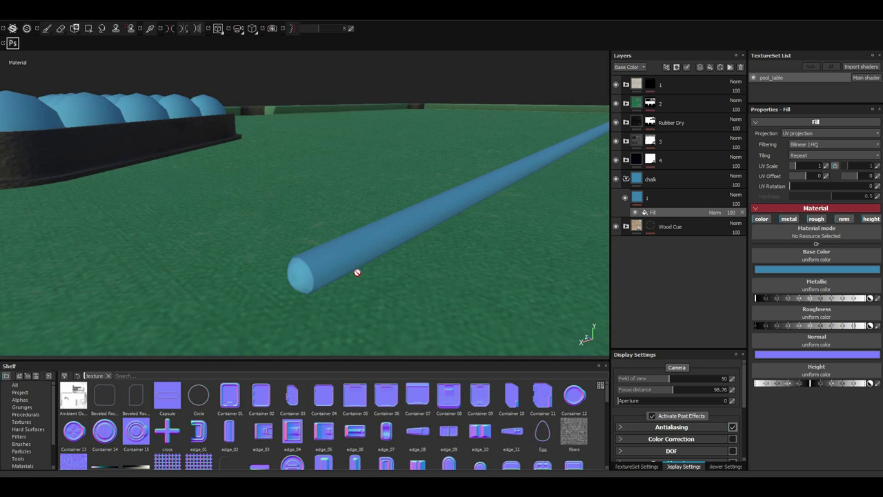
- Add a black mask to the chalk folder and switch to polygon fill mode
right_click(663, 179)
click(670, 198)
key(4)
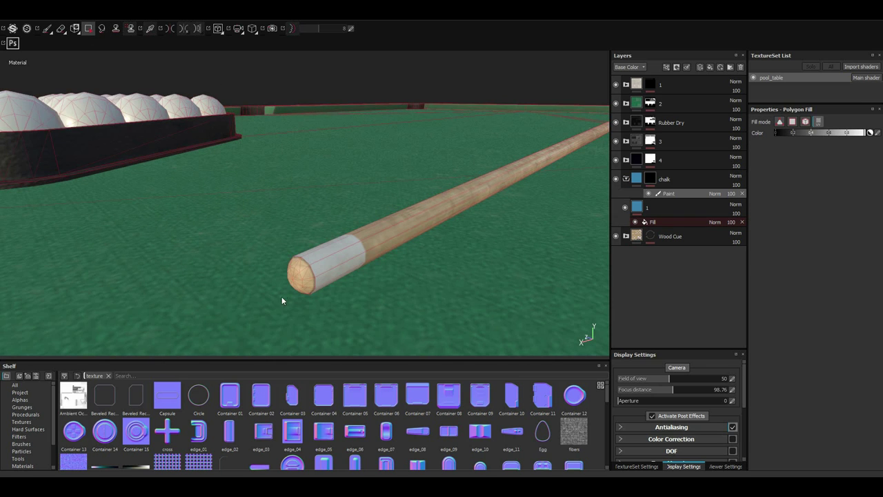
key(F3)
key(F2)
key(1)
- Add a paint layer in the chalk folder, masked with a BnW Spots 1 fill
click(667, 67)
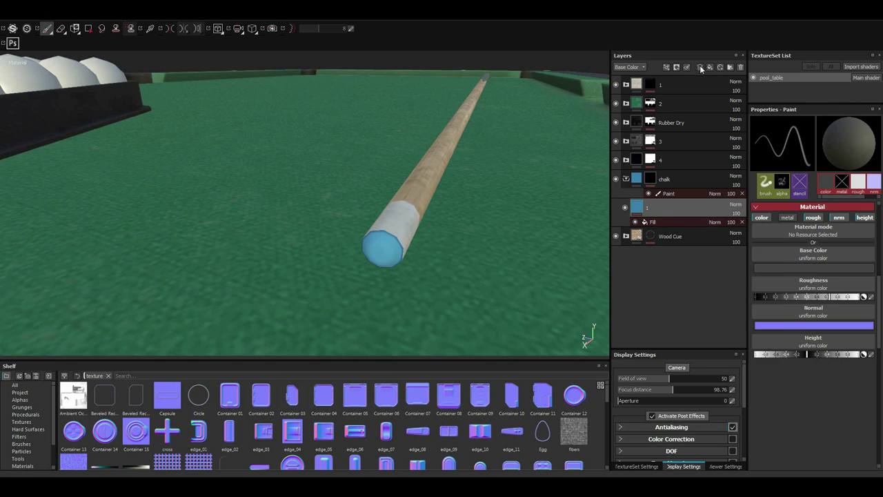
right_click(656, 207)
click(675, 432)
right_click(652, 207)
click(689, 221)
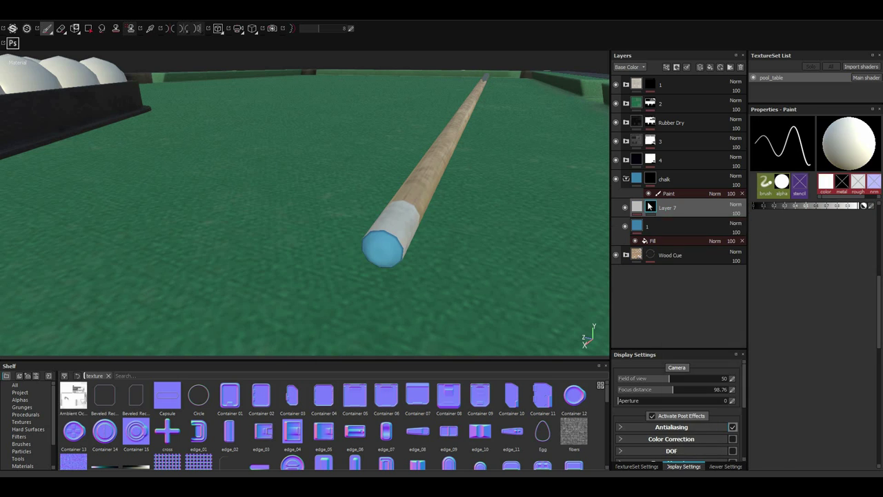
right_click(651, 207)
click(679, 432)
click(789, 278)
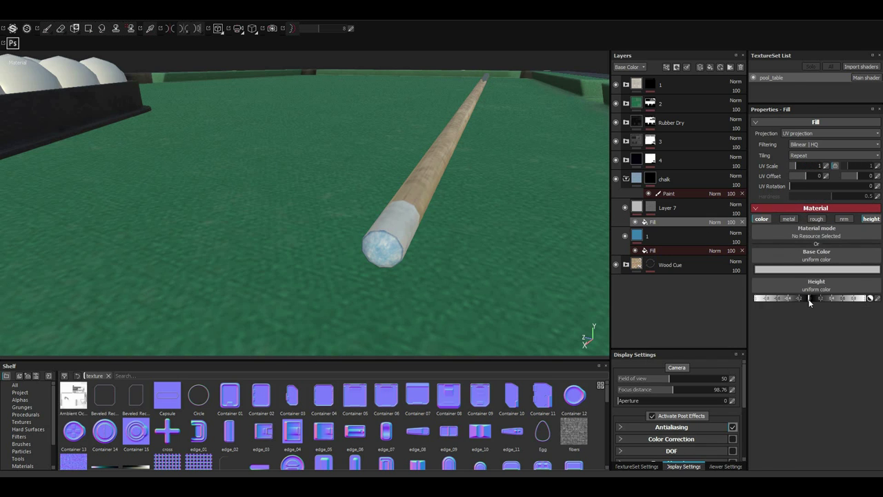
click(810, 298)
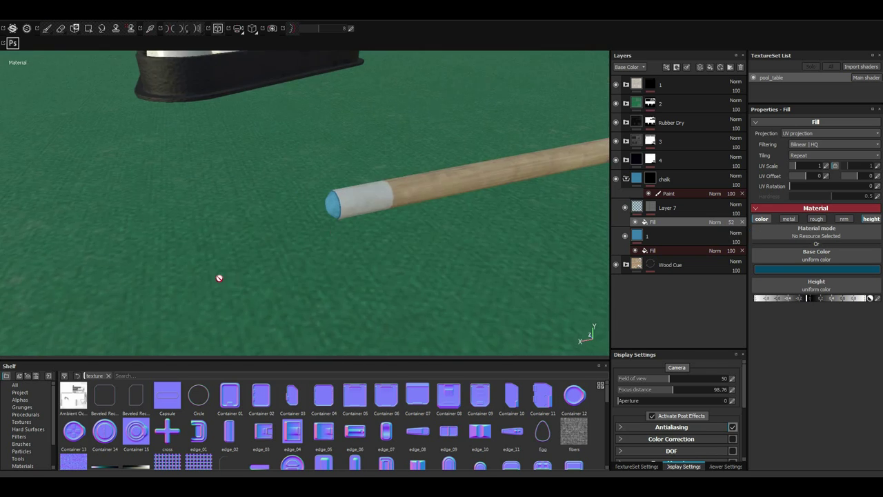
- Paint dirty chalk spots on the cue tip with the Dirt 06 brush shape
click(668, 194)
right_click(671, 194)
click(693, 207)
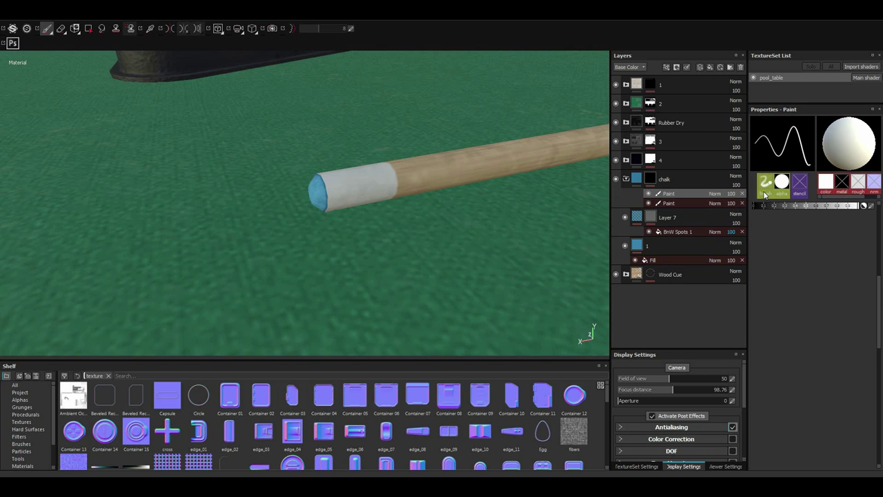
click(840, 413)
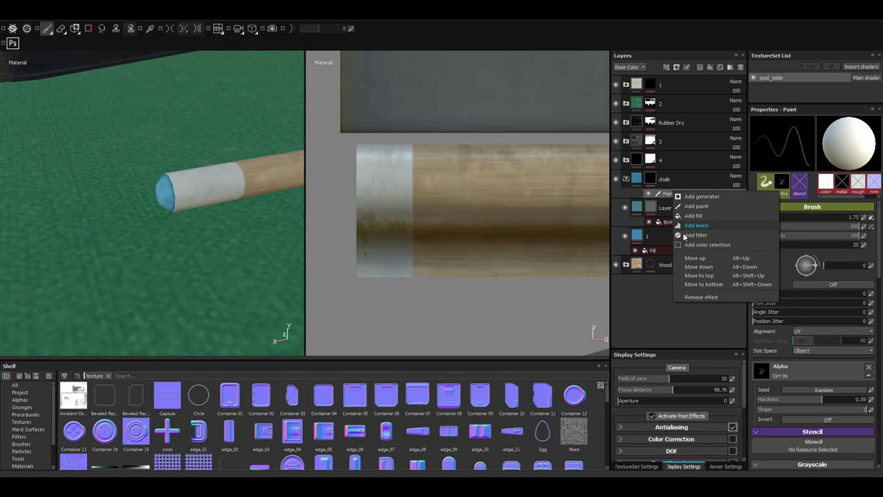
key(F1)
alt+drag(276, 227, 205, 219)
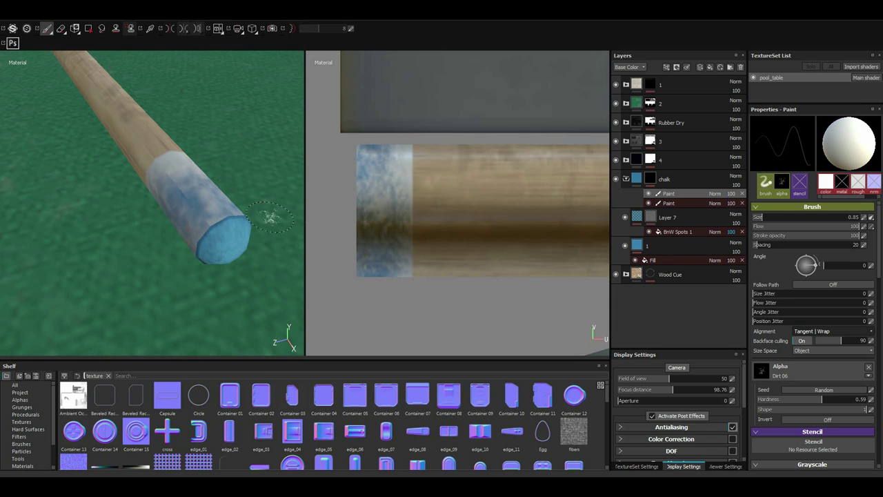
- Rub away chalk on the tip with the Cracks 02 eraser
click(60, 28)
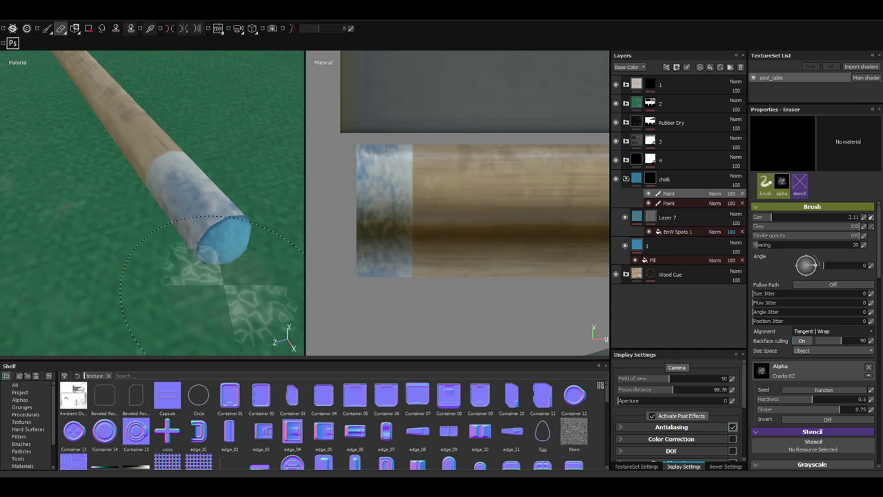
mouse_move(228, 290)
alt+mouse_down()
mouse_move(195, 223)
mouse_move(166, 207)
alt+mouse_up()
click(652, 231)
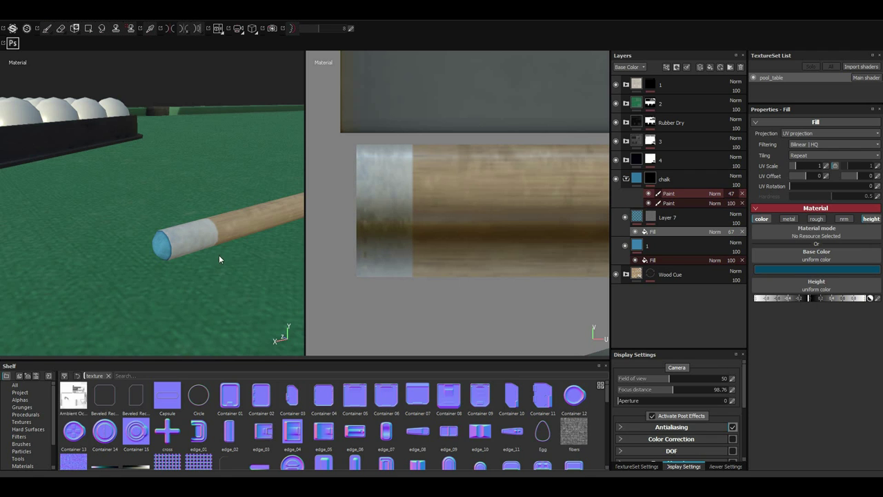
alt+drag(219, 256, 152, 248)
- Pick a new eraser shape, then return to painting in a single 3D view
key(e)
click(782, 181)
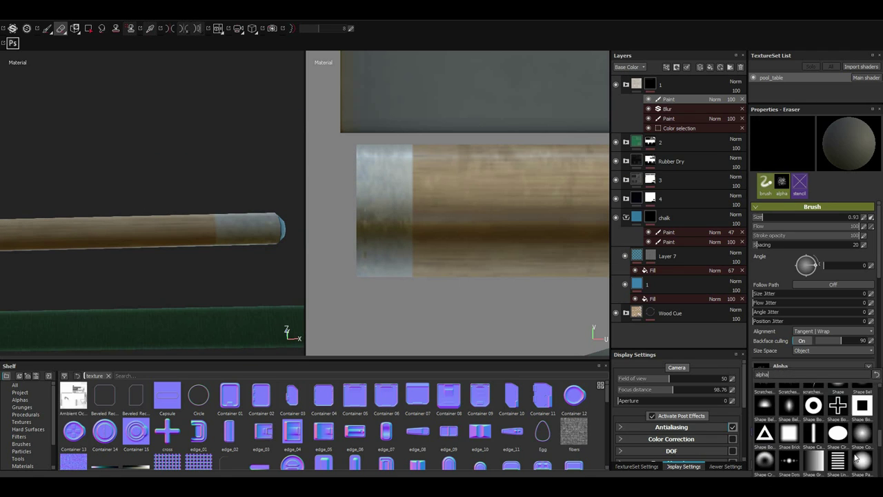
click(796, 404)
key(p)
alt+drag(270, 232, 378, 270)
key(F2)
- Darken layer 1's chalk fill base colour to blue 0.028, 0.182, 0.357
click(669, 241)
key(4)
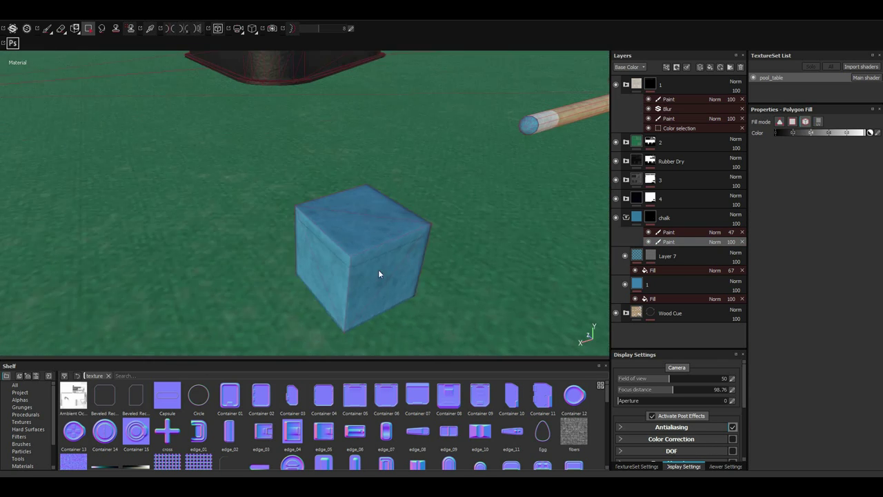
click(673, 270)
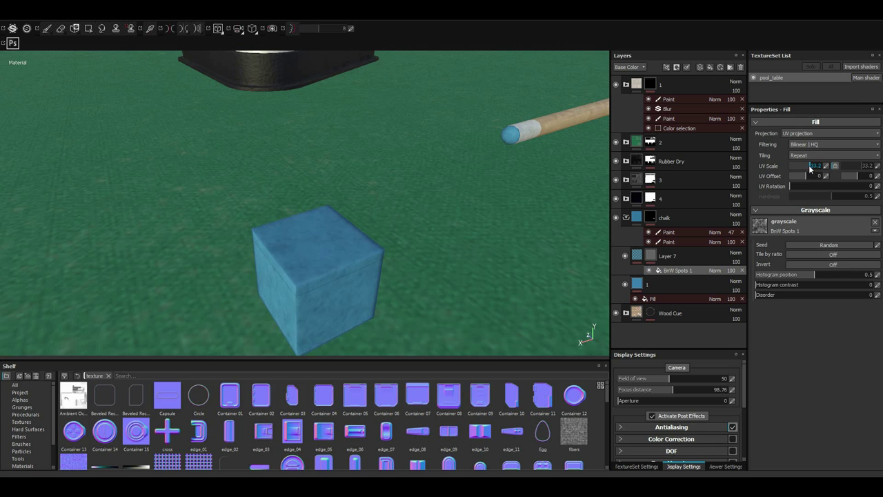
click(627, 285)
mouse_move(607, 283)
alt+mouse_down()
mouse_move(365, 250)
mouse_move(785, 286)
alt+mouse_up()
click(804, 270)
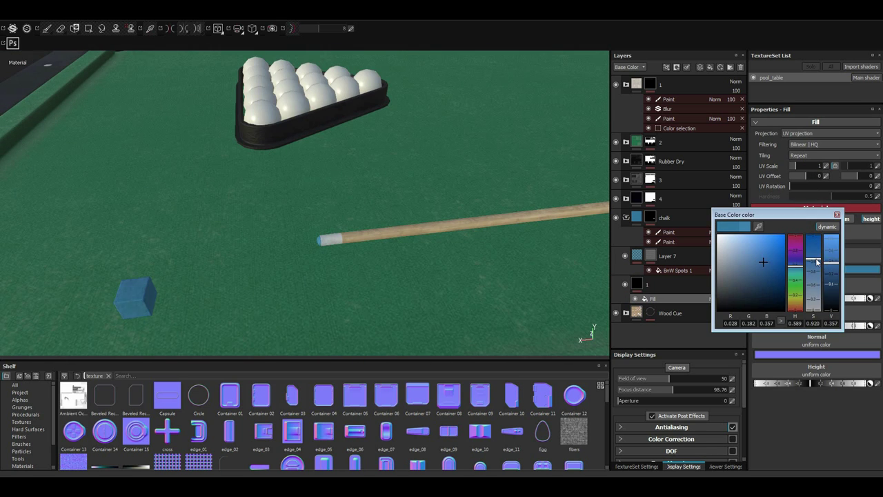
mouse_move(594, 276)
alt+mouse_down()
mouse_move(507, 253)
mouse_move(322, 227)
mouse_move(391, 200)
mouse_move(441, 214)
mouse_move(391, 237)
mouse_move(387, 228)
alt+mouse_up()
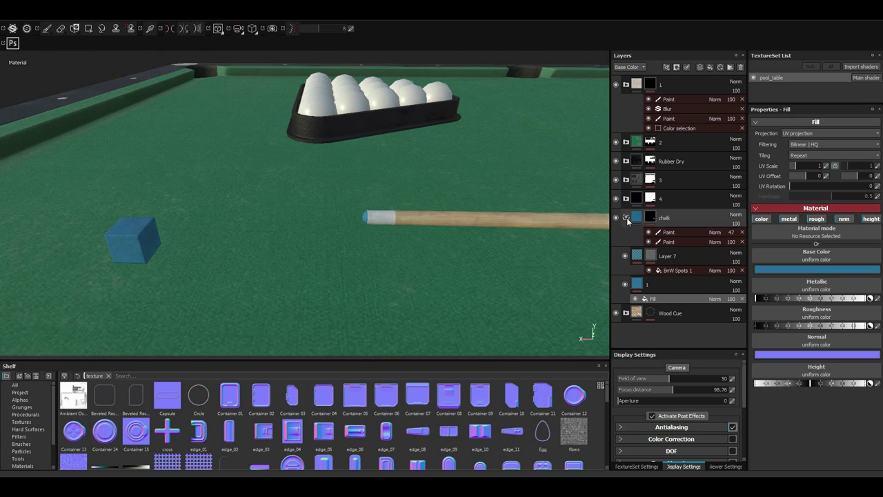
click(626, 218)
click(626, 237)
- Add a Height Levels effect to the cue's white layer with midpoint 1.055
click(653, 279)
scroll(419, 242, up, 3)
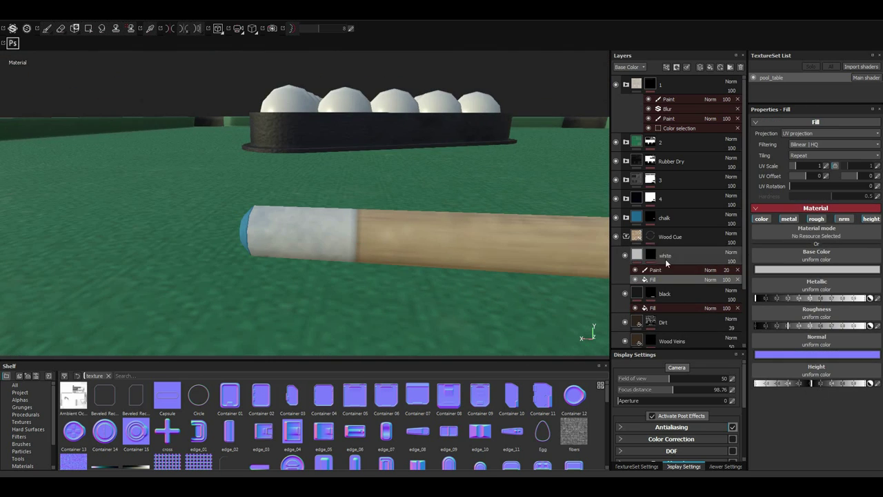
right_click(652, 280)
click(690, 324)
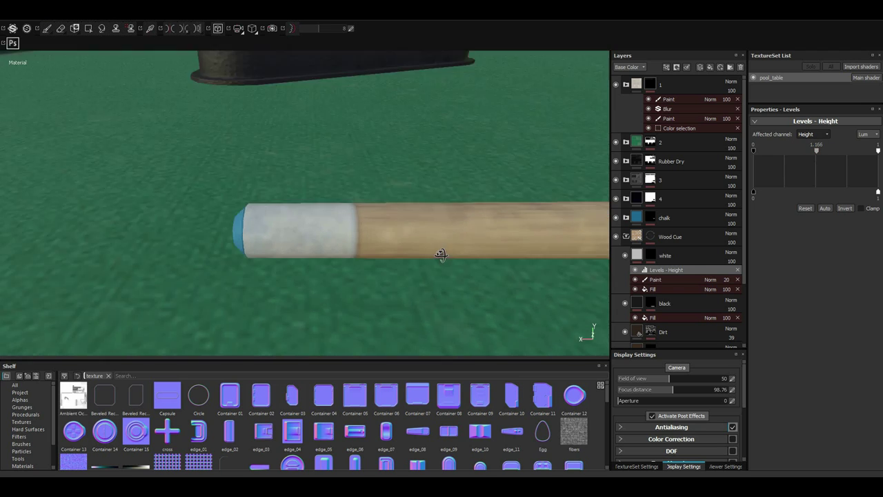
drag(812, 150, 816, 151)
click(670, 236)
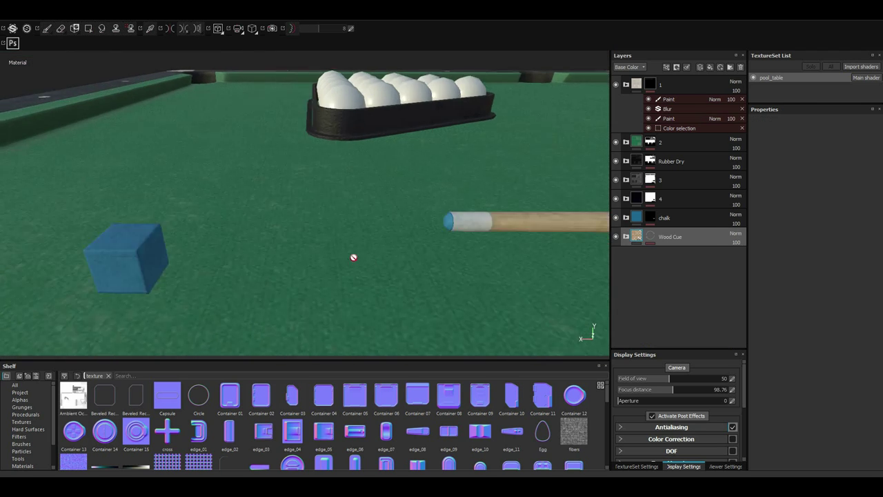
alt+drag(353, 256, 461, 204)
- Create a new 'red' layer containing a red fill
click(700, 67)
text(red)
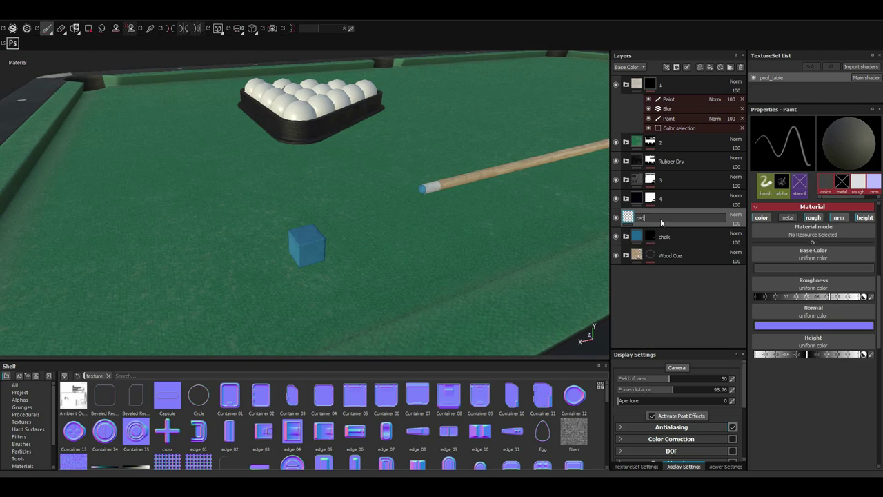
right_click(653, 245)
click(672, 459)
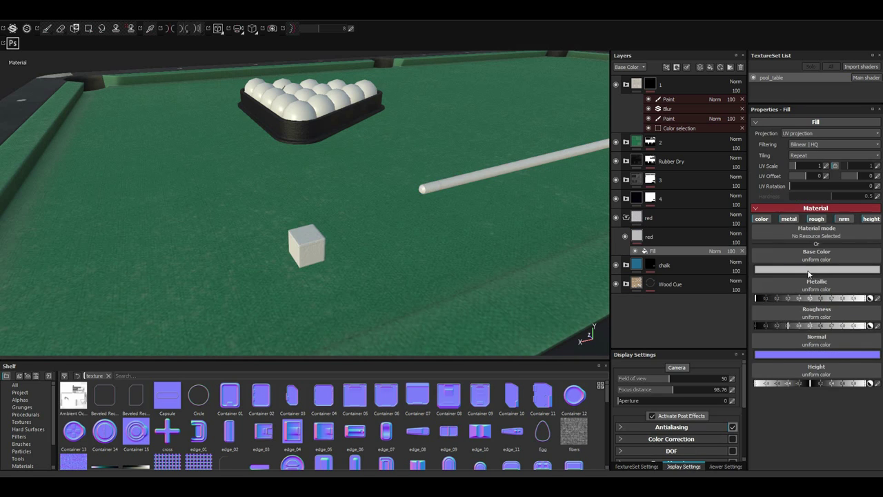
click(813, 254)
click(766, 260)
- Mask the red to the chalk cube's sides and move the group under layer 1
right_click(664, 218)
click(711, 248)
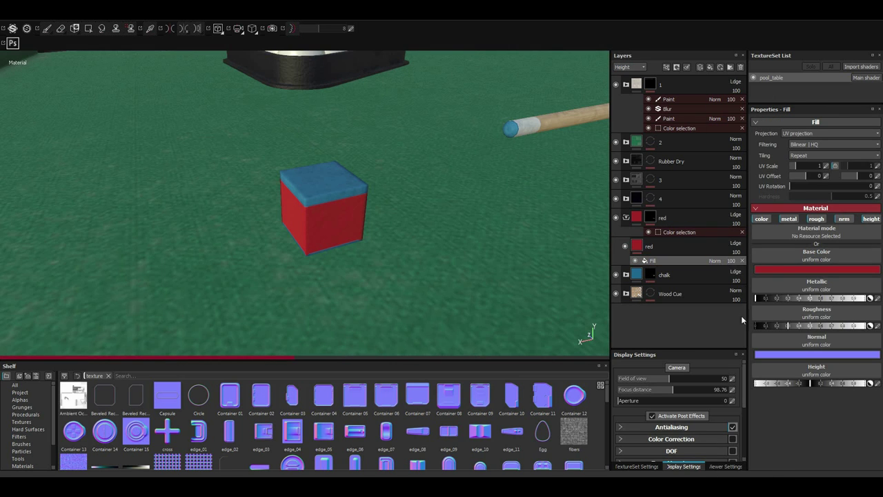
click(736, 243)
drag(663, 218, 680, 131)
click(737, 141)
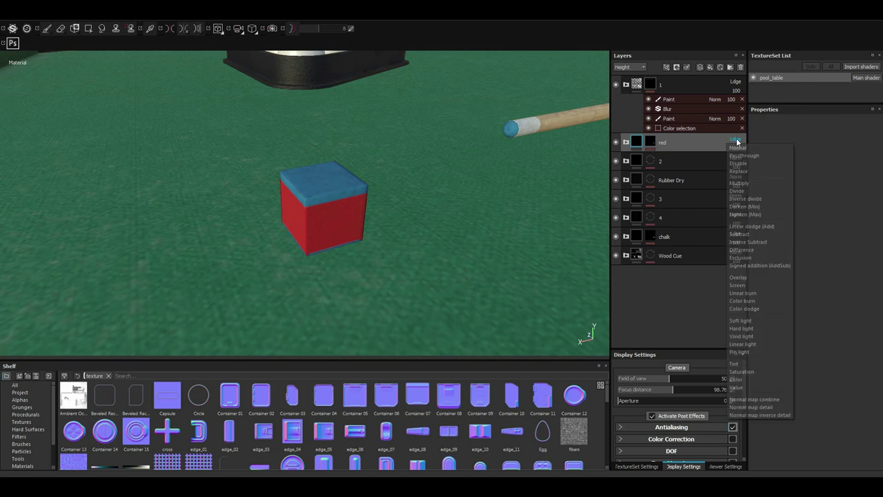
alt+drag(309, 230, 365, 211)
click(626, 141)
right_click(661, 161)
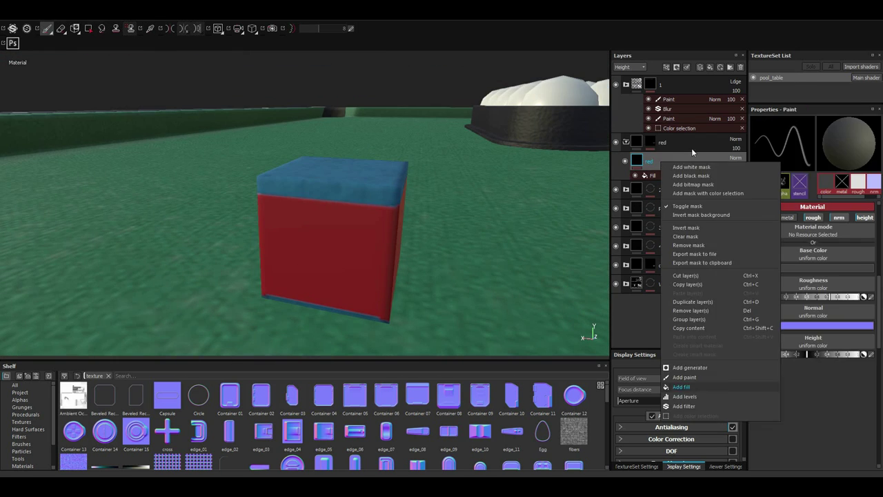
right_click(645, 159)
- Paint the chalk logo alpha onto the cube's red sides via a paint effect
click(659, 316)
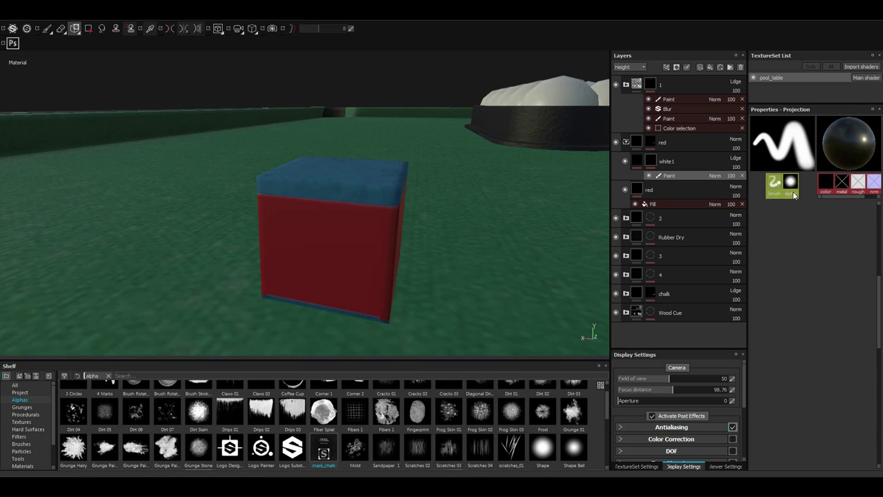
click(794, 194)
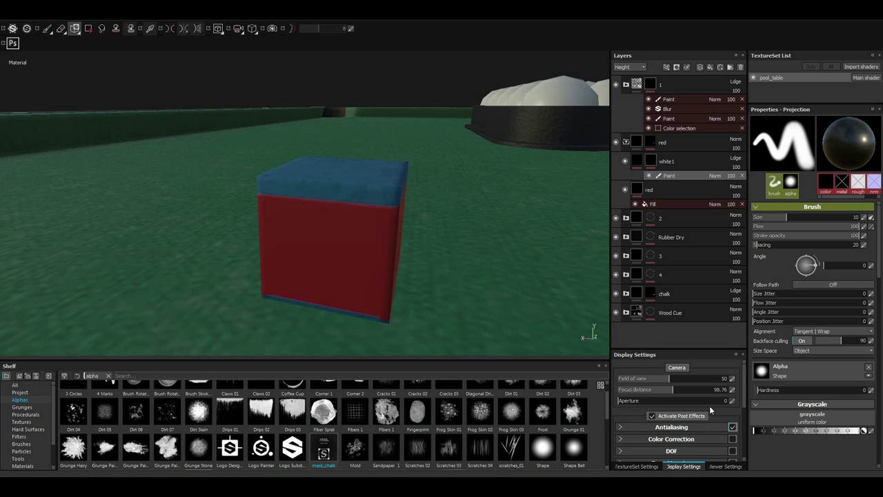
right_click(684, 177)
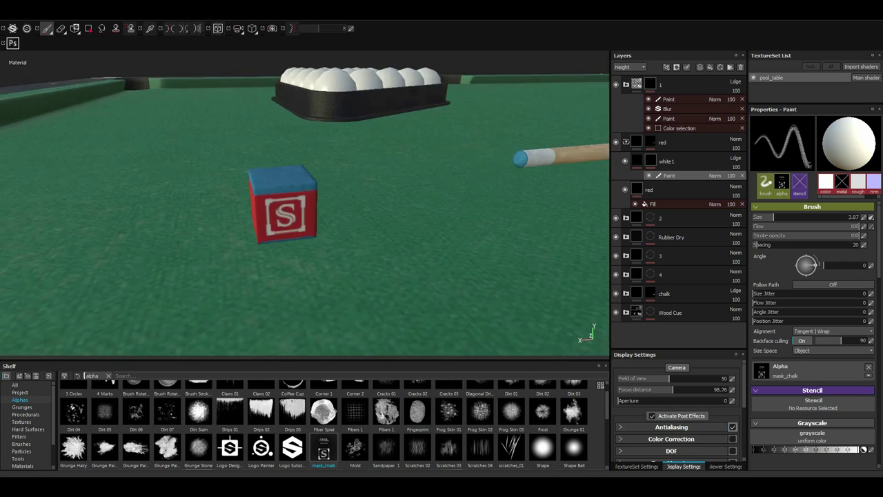
alt+drag(370, 230, 362, 180)
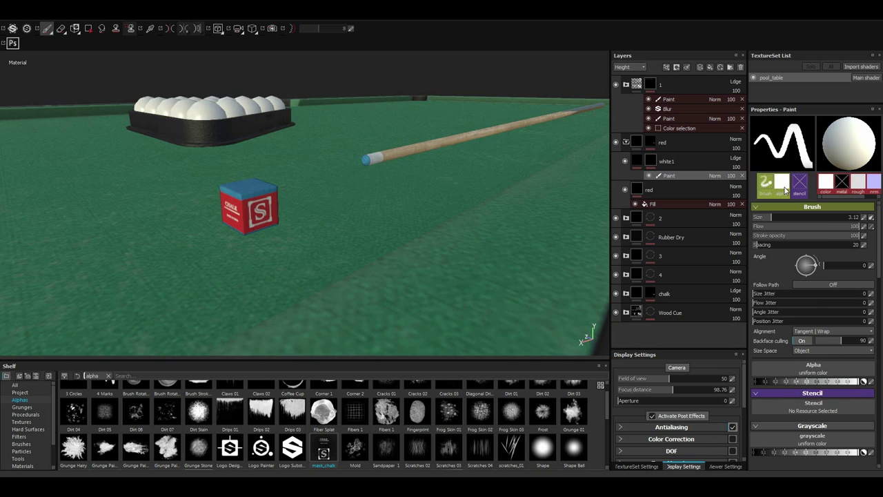
click(782, 185)
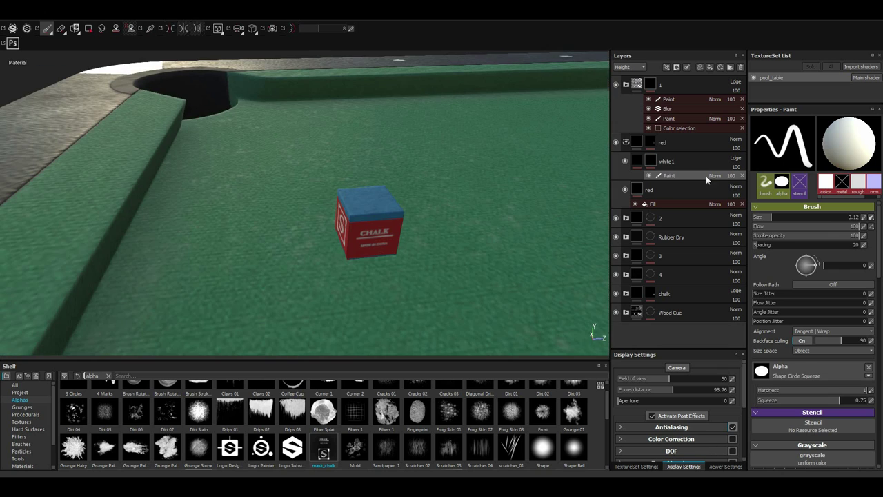
- Show Base Color, then set up Layer 8's top hollow with paint and Levels black point
click(630, 66)
click(627, 74)
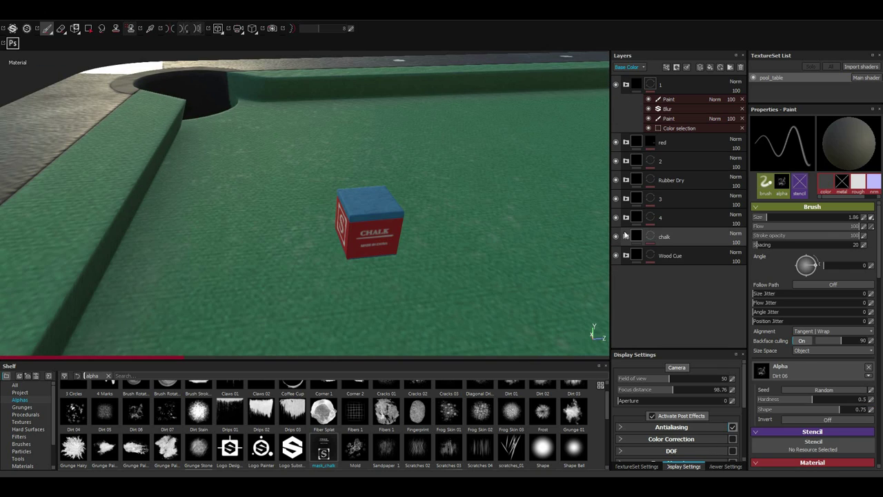
click(628, 236)
right_click(660, 277)
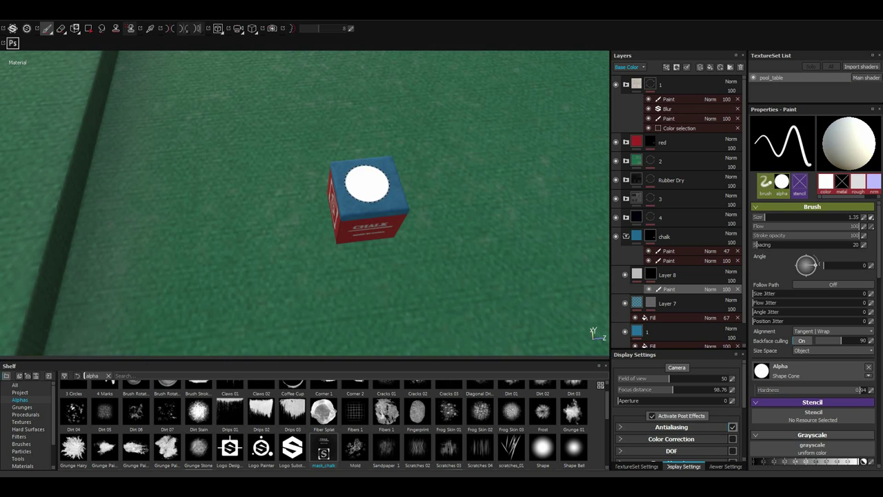
key(ctrl+z)
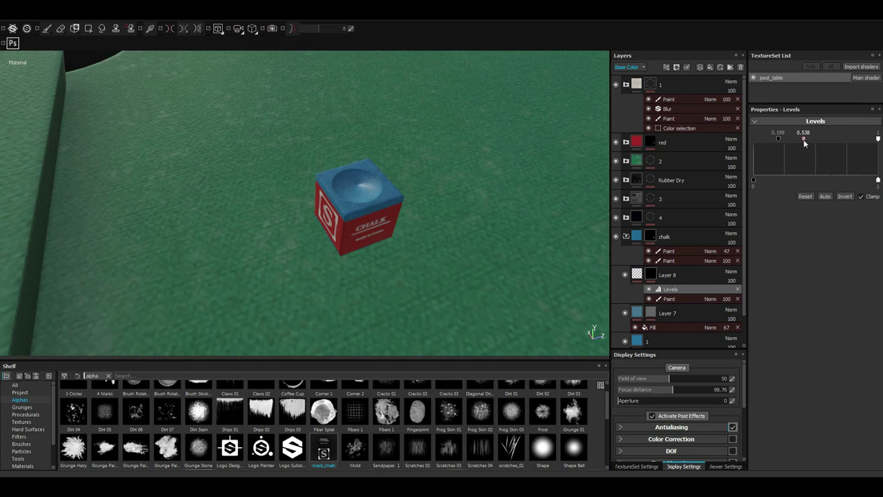
click(784, 138)
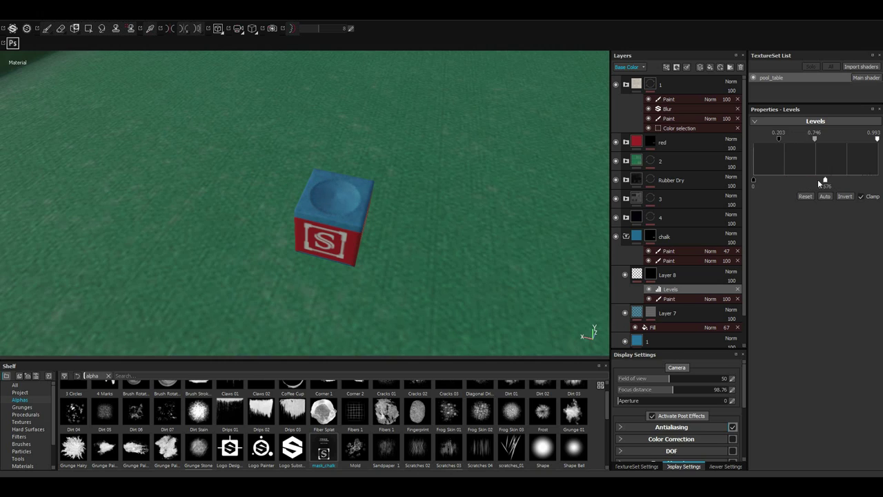
click(669, 299)
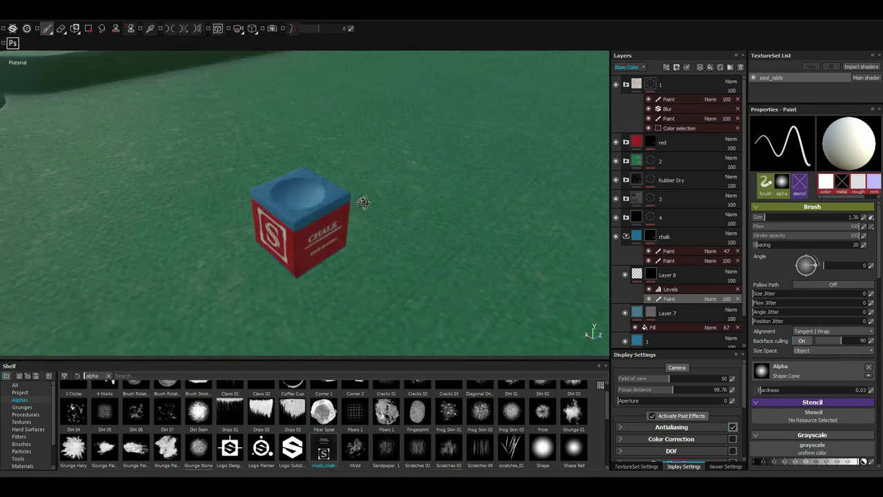
click(670, 289)
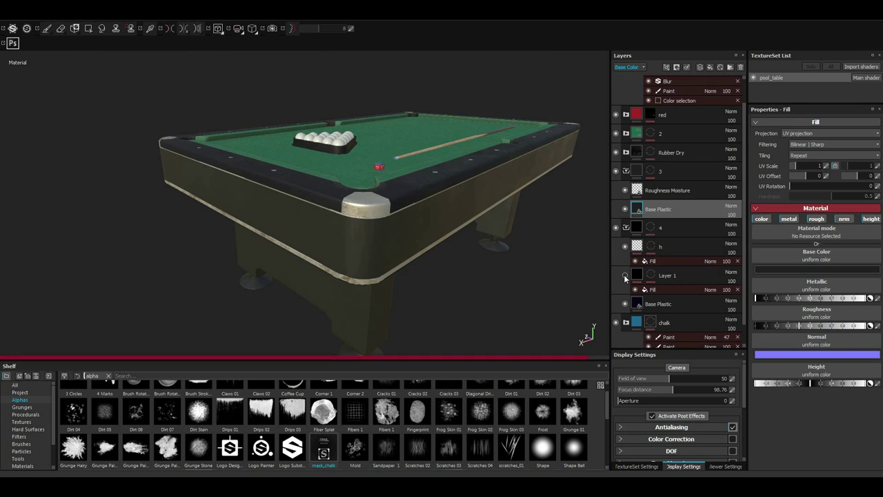
- Duplicate dark Layer 1 and raise its Levels midtones and black point for contrast
click(670, 280)
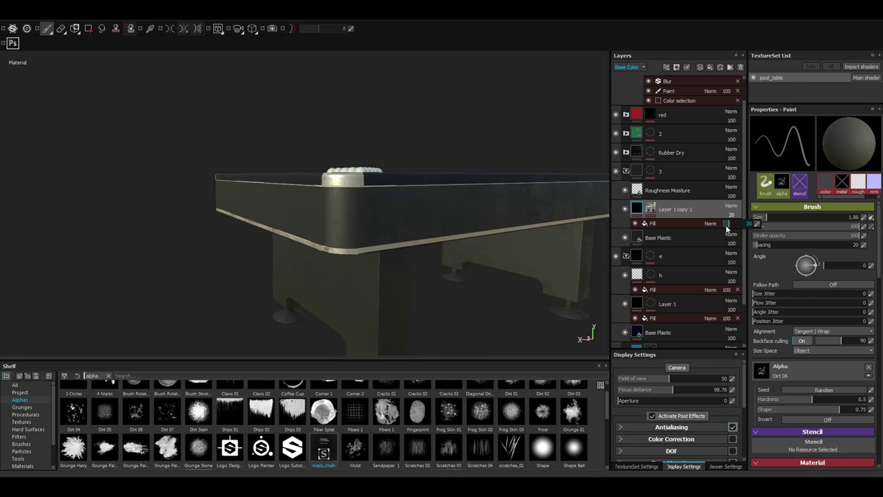
click(647, 222)
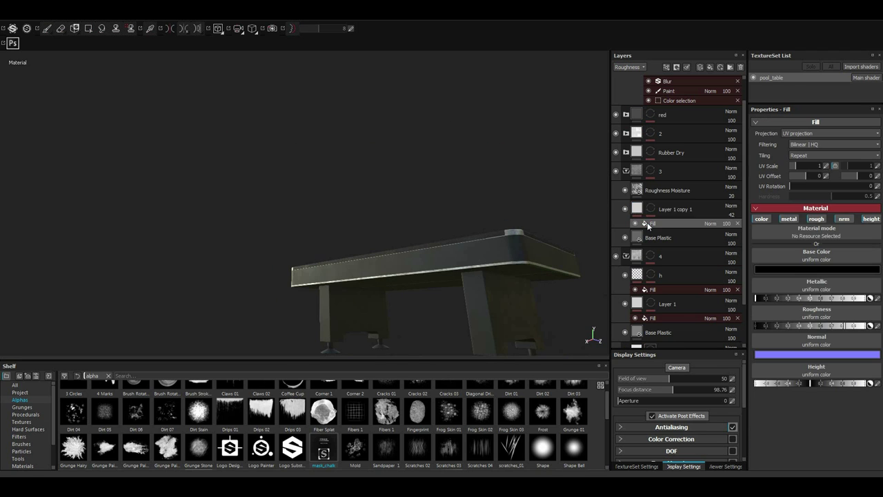
click(856, 237)
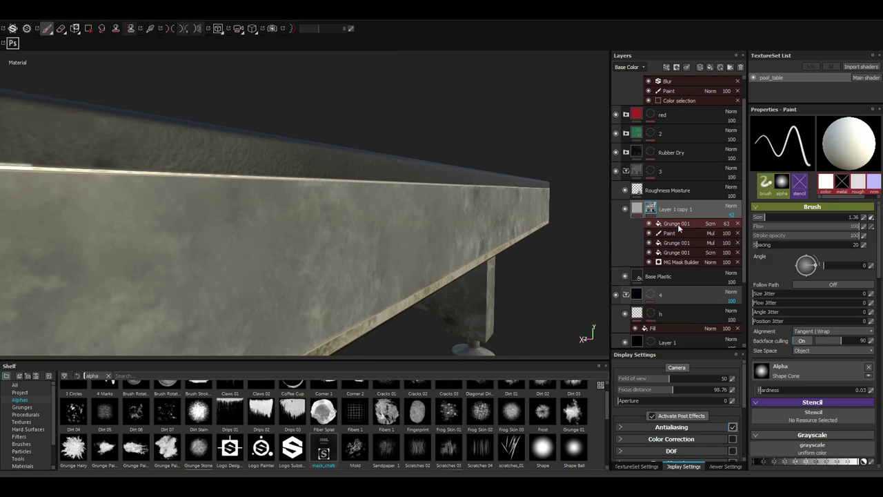
drag(817, 140, 841, 141)
drag(754, 139, 777, 140)
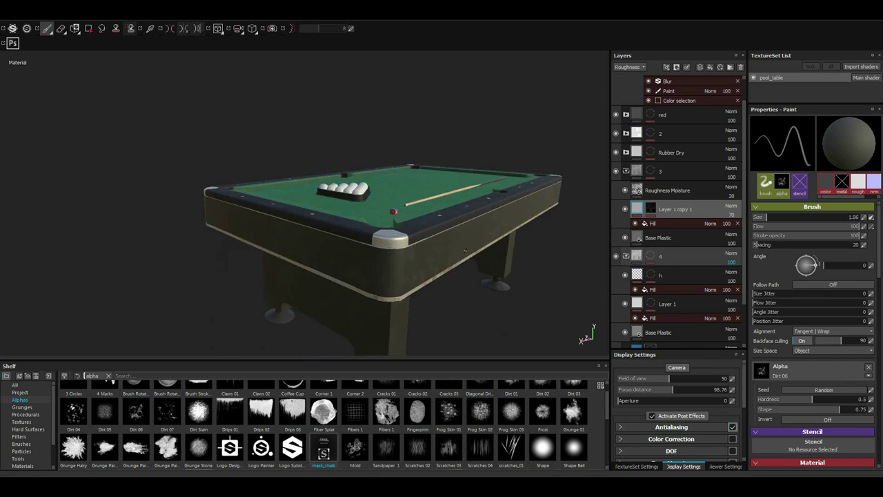
click(629, 67)
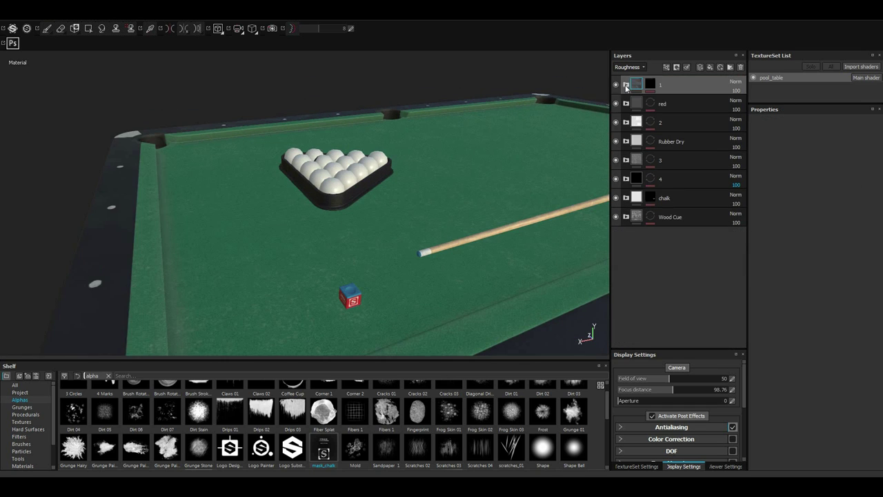
- Add Plastic Matte in a masked folder with Normal blending, viewing the Height channel
click(22, 466)
scroll(167, 451, down, 1)
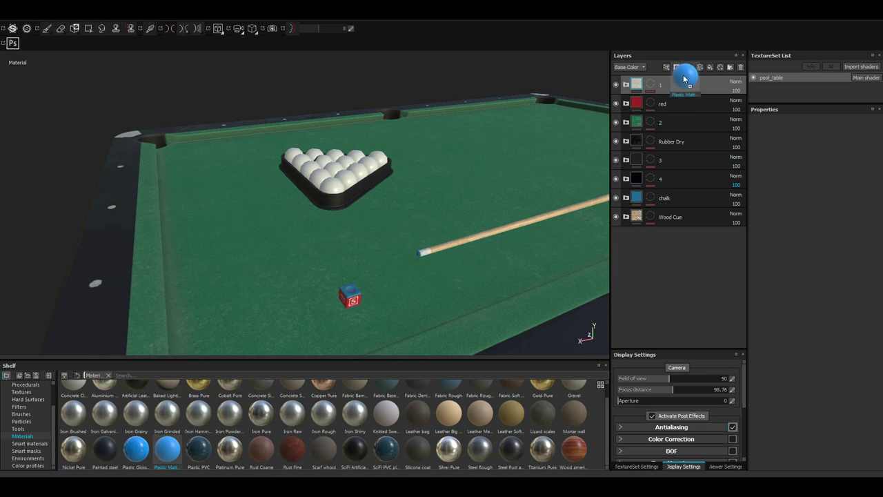
drag(685, 80, 685, 82)
right_click(662, 83)
click(680, 110)
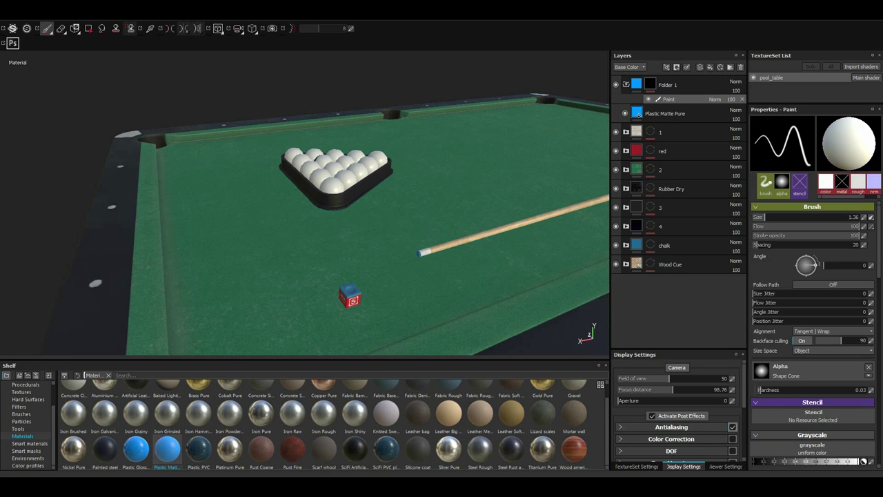
click(665, 114)
click(815, 228)
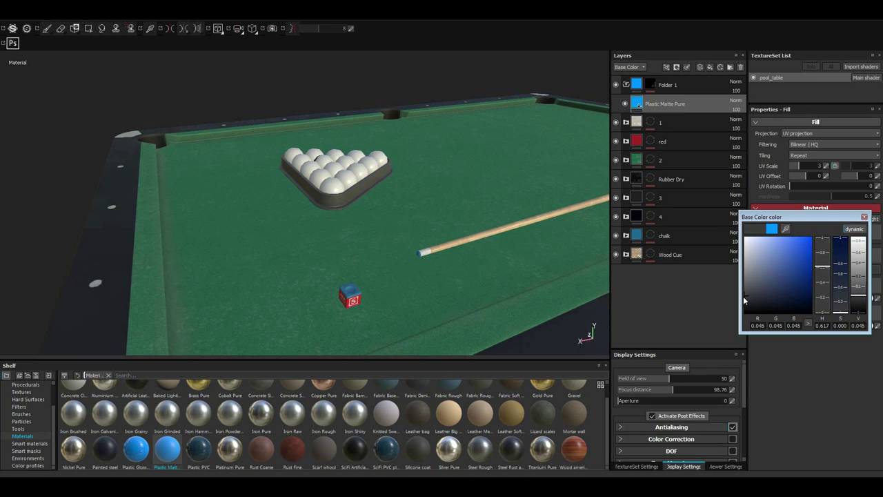
click(864, 216)
click(630, 67)
click(659, 106)
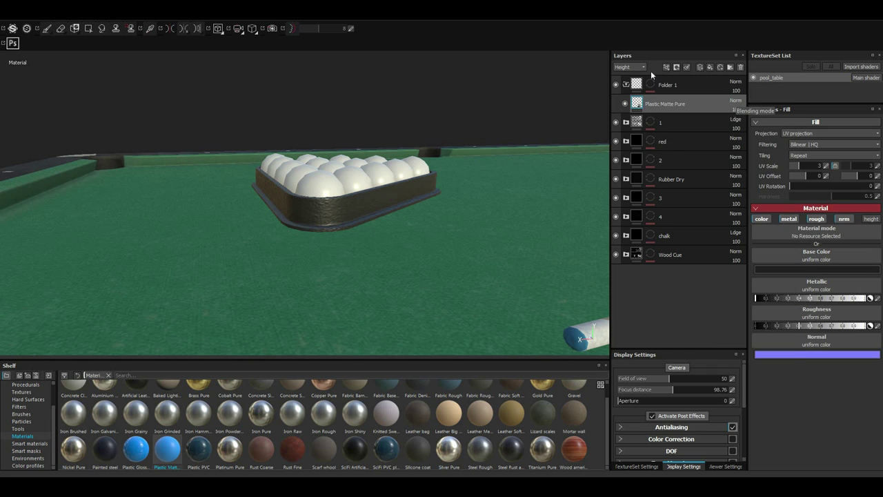
click(736, 82)
click(753, 86)
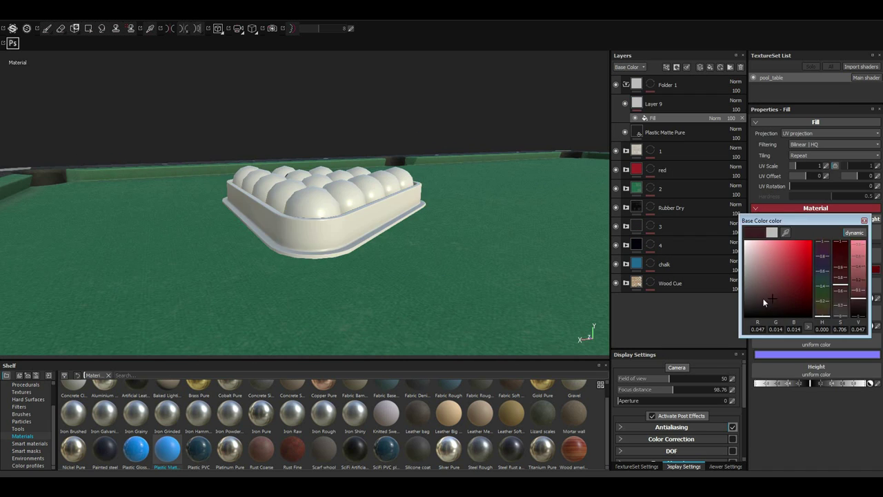
- Give Layer 9 a Fractal sum 2 fill and change its projection
right_click(735, 184)
click(668, 333)
click(826, 227)
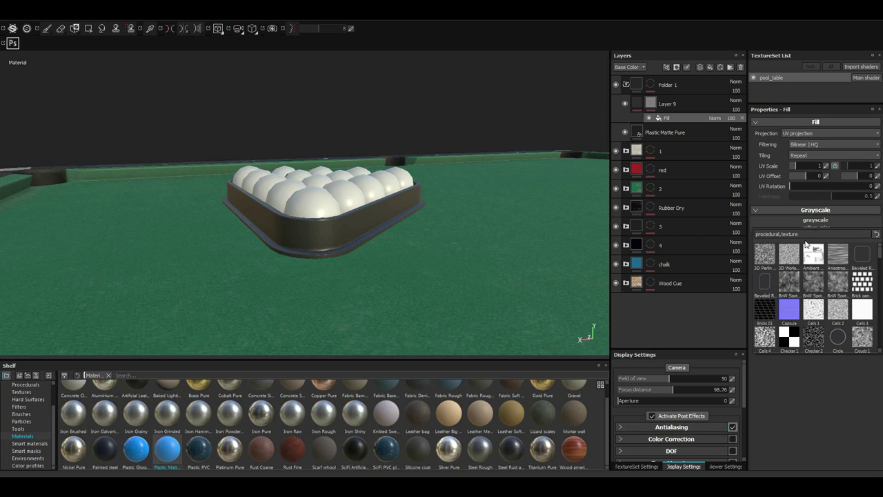
scroll(807, 290, down, 3)
click(863, 276)
click(807, 133)
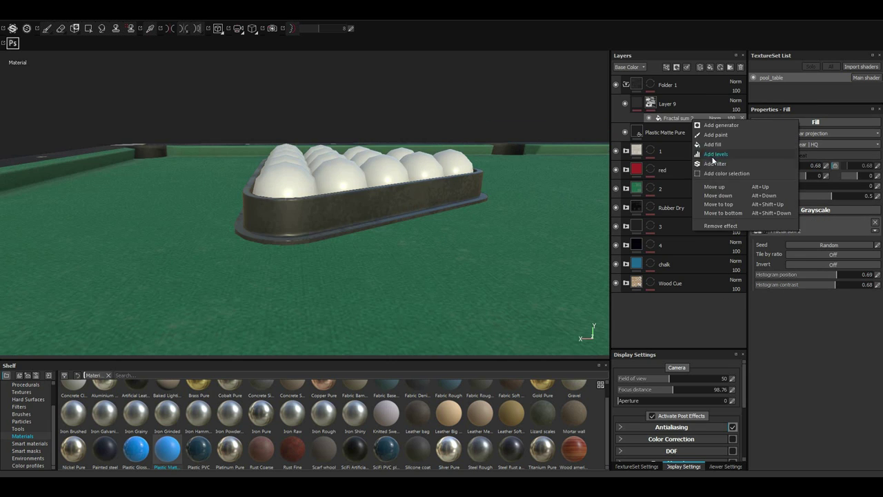
- Screen a BnW Spots fill over the fractal noise and lower its histogram position
click(713, 144)
click(810, 227)
click(812, 254)
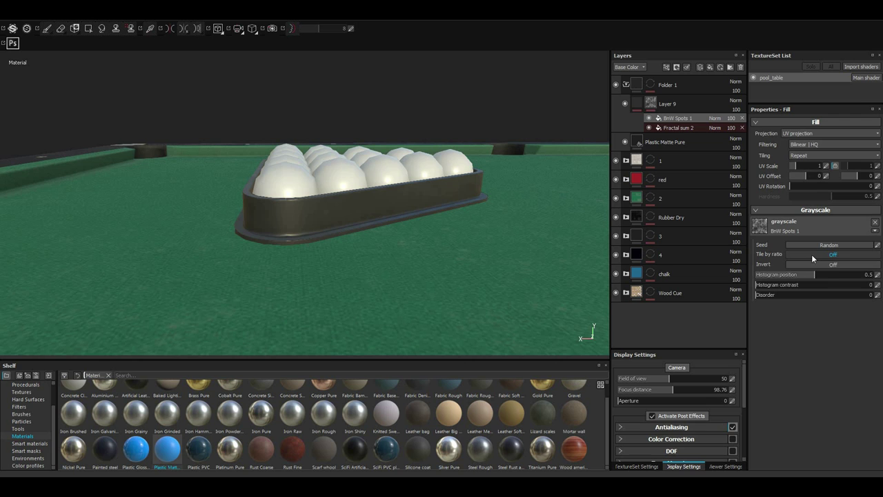
click(699, 128)
click(673, 118)
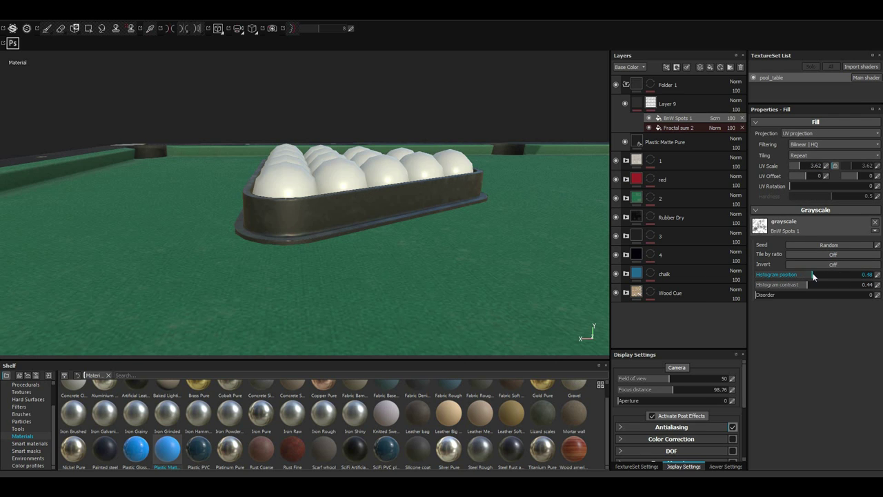
drag(832, 278, 816, 281)
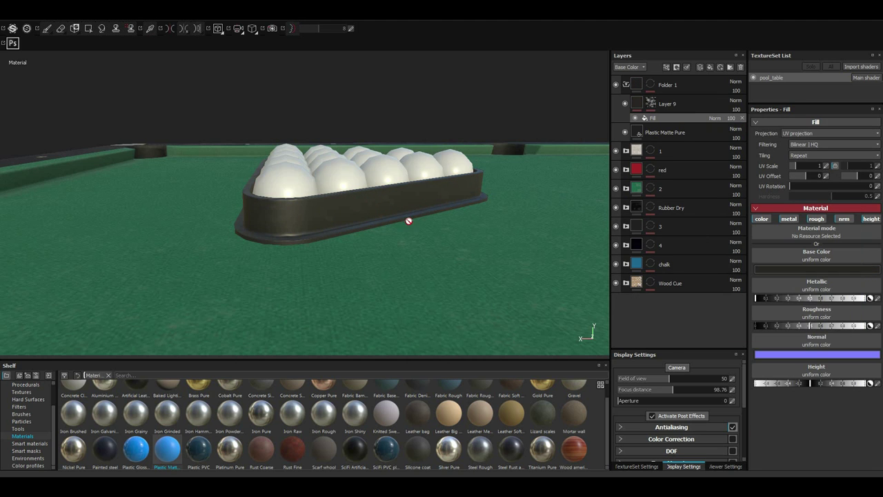
alt+drag(407, 219, 483, 221)
- Mask Layer 10 with a Grunge 008 fill and adjust the pattern's scale
click(696, 156)
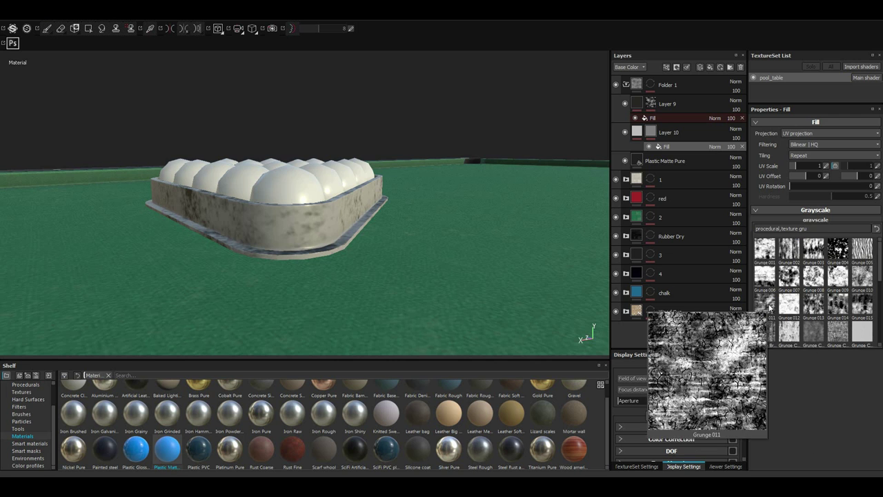
click(813, 276)
alt+drag(414, 242, 428, 330)
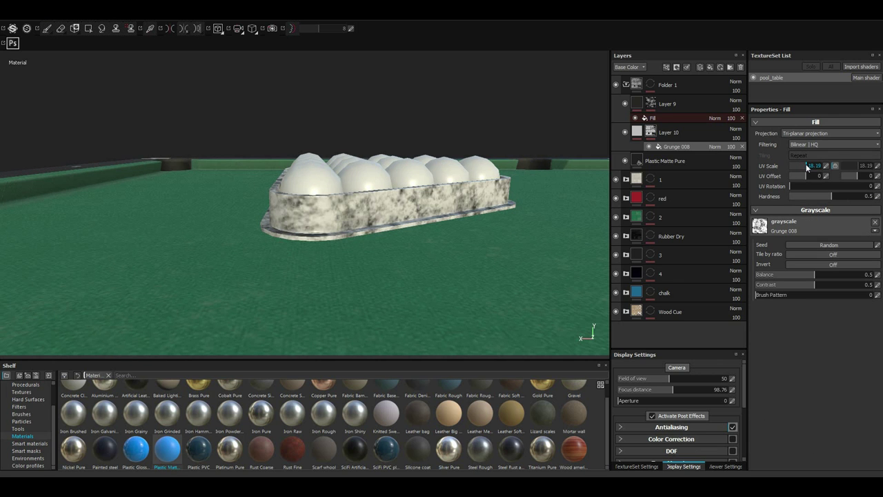
click(637, 132)
mouse_move(465, 252)
alt+mouse_down()
mouse_move(499, 221)
mouse_move(503, 276)
alt+mouse_up()
click(677, 146)
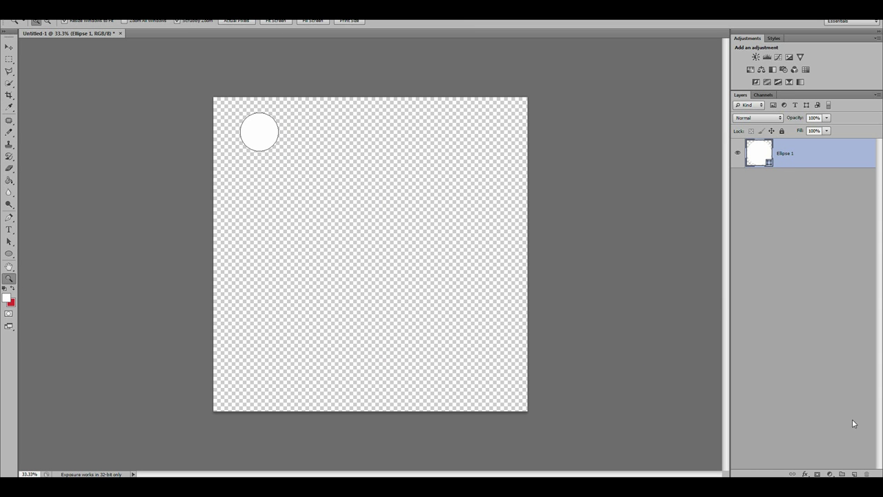
- Duplicate the white circle layer, place the copy to the right, and merge them
click(289, 121)
drag(297, 152, 289, 153)
right_click(781, 158)
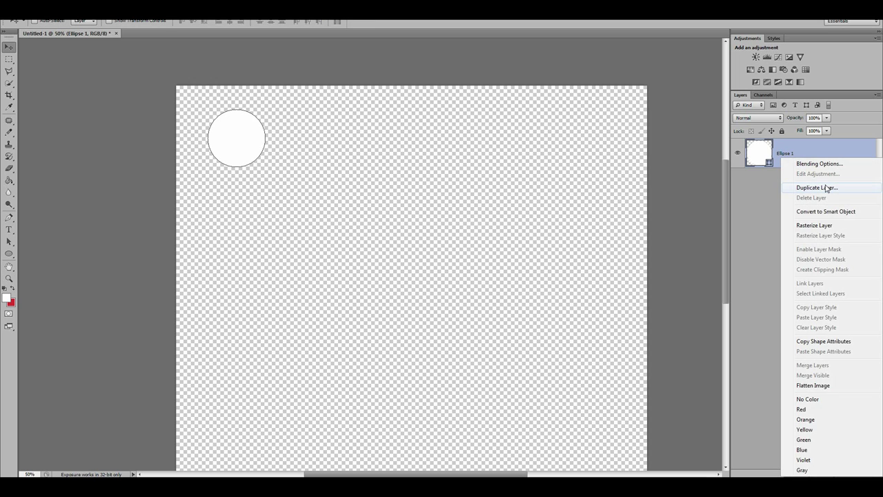
click(827, 189)
mouse_move(236, 159)
alt+mouse_down()
mouse_move(524, 158)
mouse_move(529, 254)
alt+mouse_up()
shift+click(785, 182)
shift+click(814, 232)
- Duplicate the circle rows downward and merge them into one 4×4 grid layer
key(ctrl+e)
shift+click(785, 182)
key(ctrl+e)
alt+drag(550, 112, 549, 311)
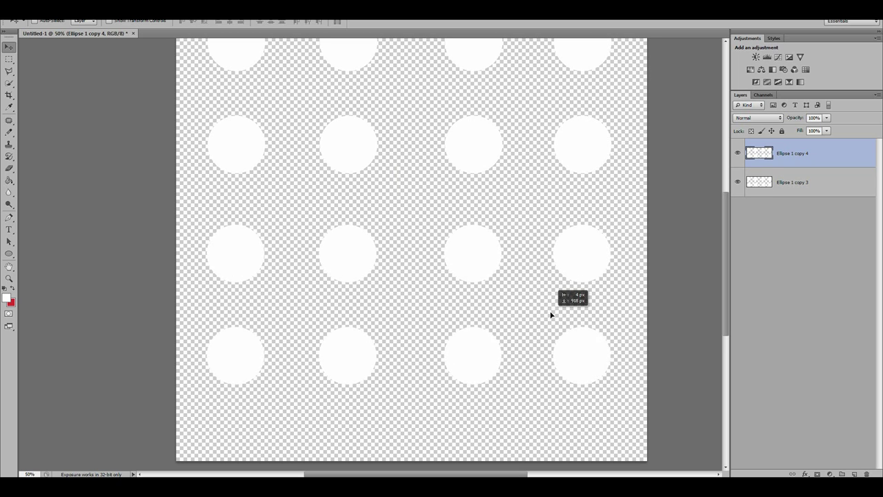
key(ctrl+e)
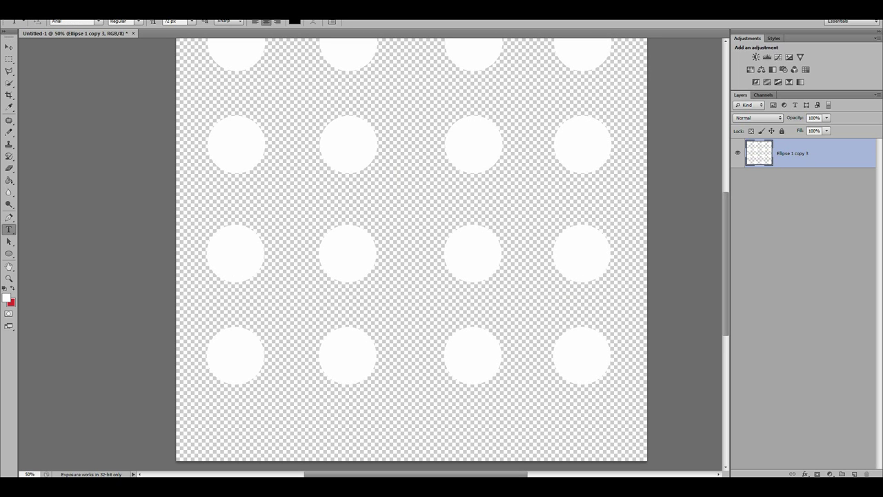
scroll(412, 249, up, 2)
drag(204, 79, 562, 362)
text(1)
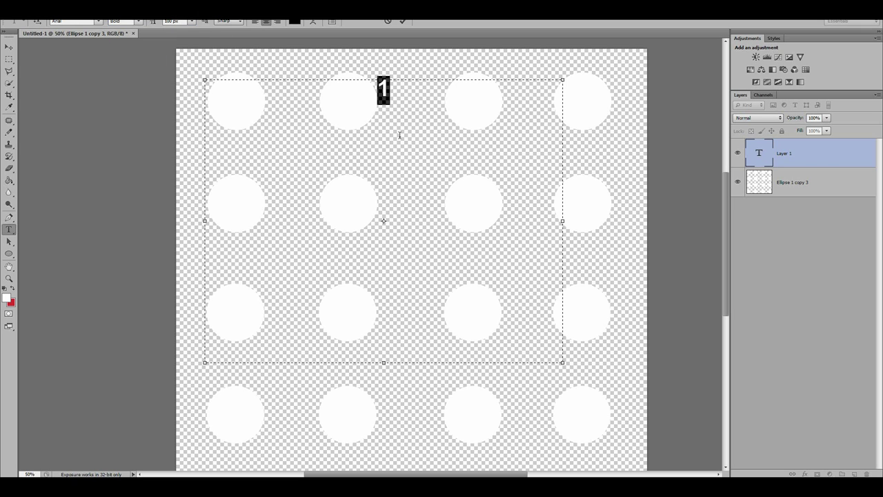
- Set the number text to the Eras Demi ITC font and shift the numbers slightly left
key(ctrl+a)
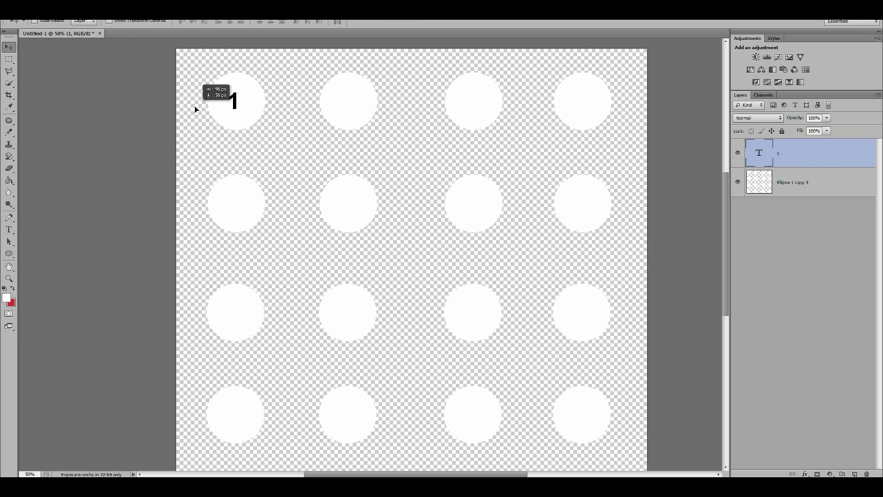
click(92, 22)
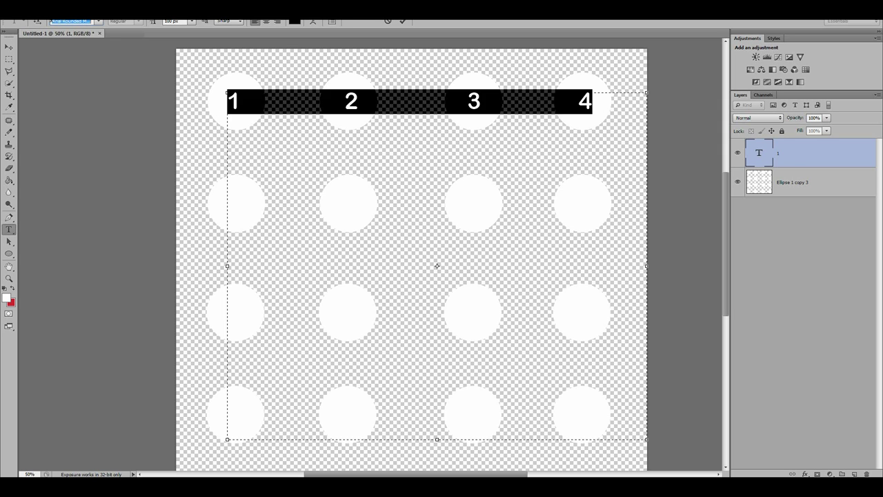
text(Eras Demi ITC)
key(Return)
key(v)
drag(303, 94, 301, 94)
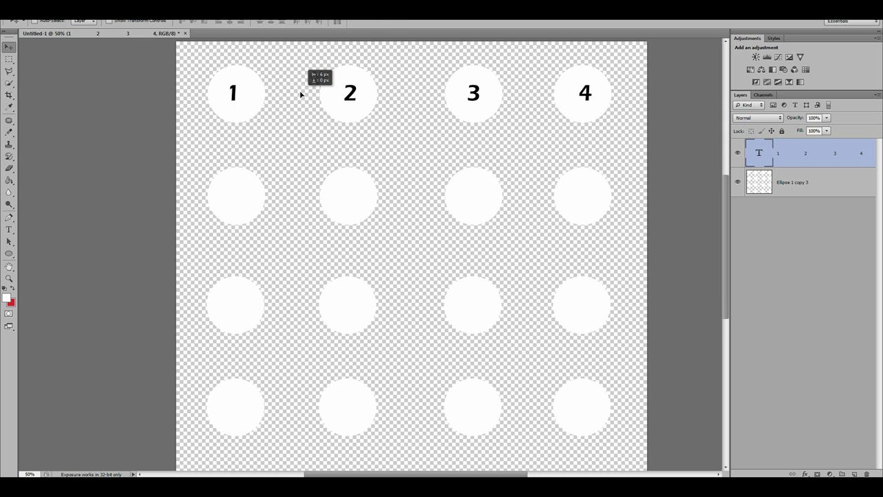
double_click(280, 102)
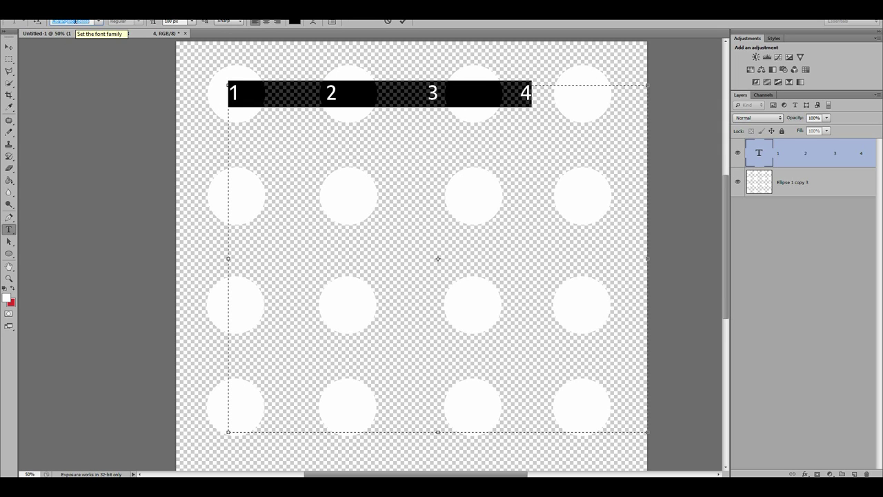
click(321, 101)
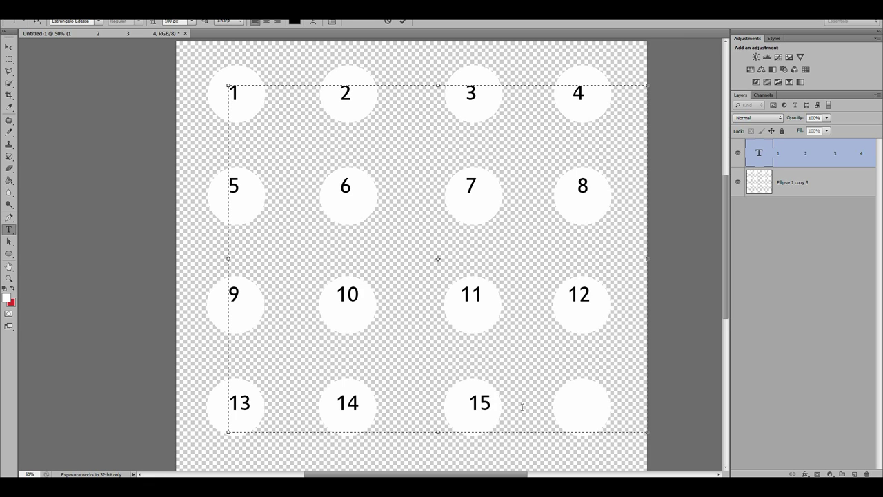
- Reduce the numbers' vertical scale in the typography workspace and commit the text
key(ctrl+a)
click(77, 21)
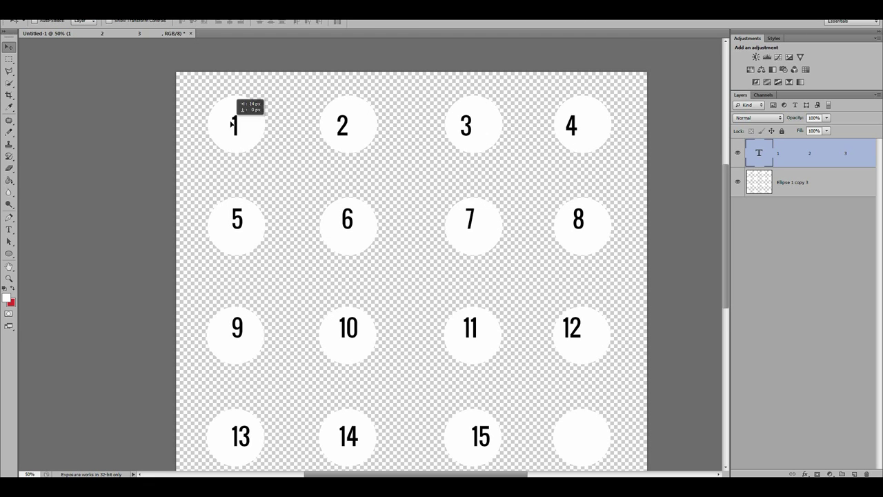
click(839, 20)
click(839, 86)
drag(792, 96, 787, 89)
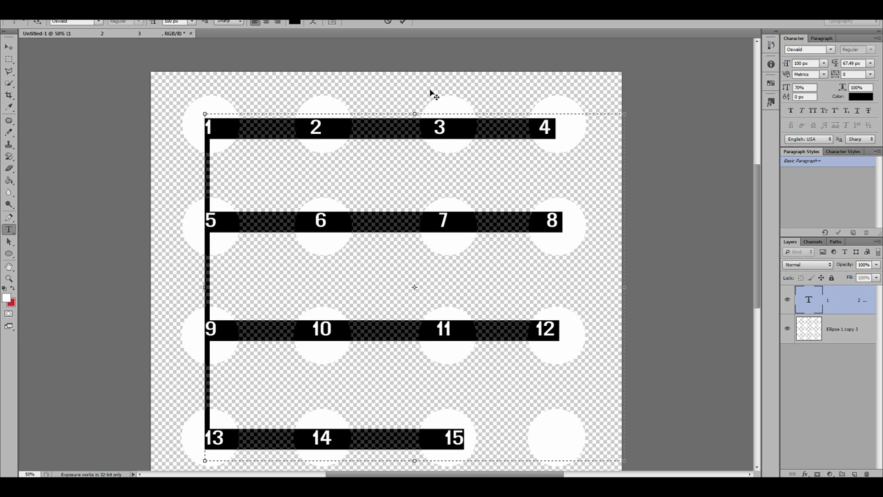
click(402, 21)
key(v)
- Send a new layer to the bottom and fill it with black
right_click(828, 324)
key(Escape)
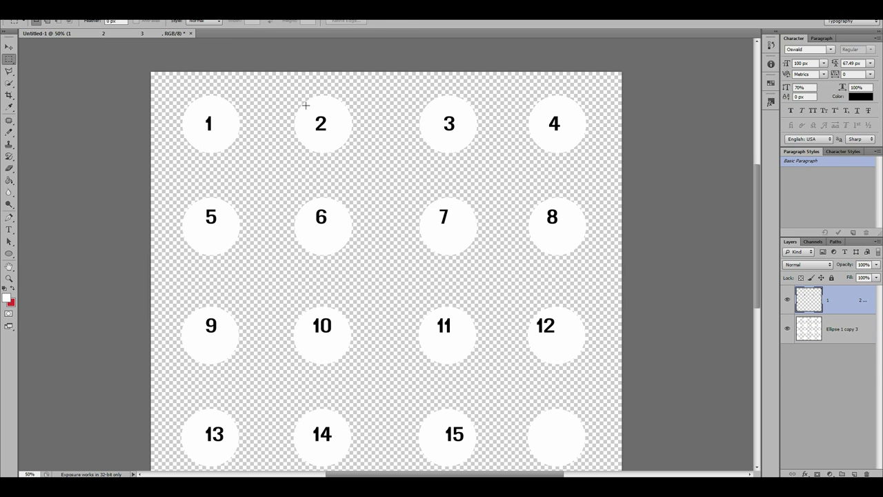
key(ctrl+shift+bracketleft)
key(g)
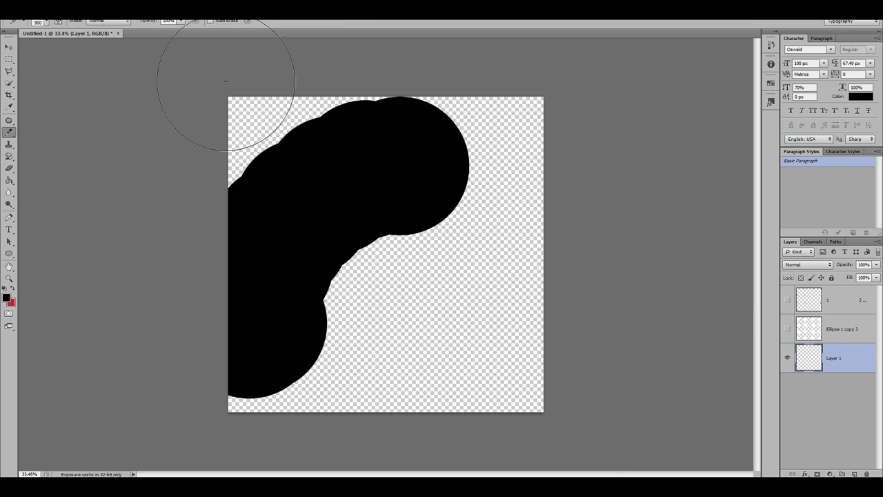
- Realign the 5–8 and 9–12 number rows into their circles with Free Transform
key(ctrl+plus)
key(ctrl+t)
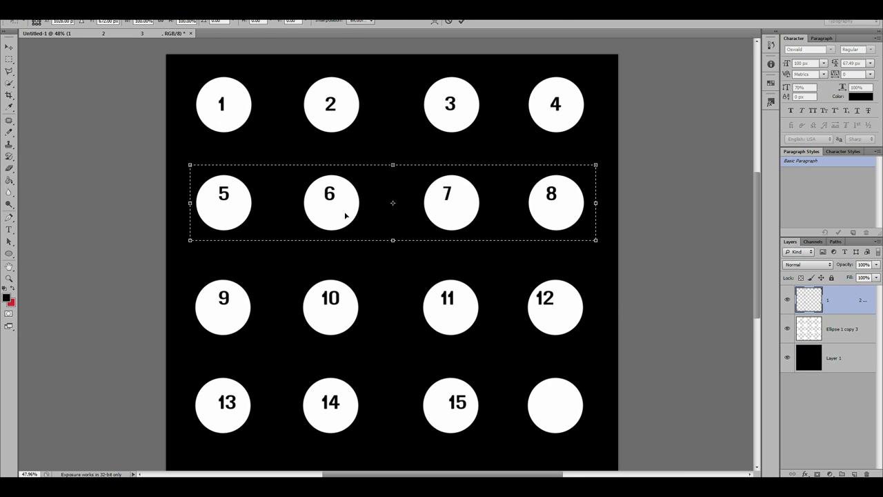
key(Return)
drag(302, 168, 572, 232)
drag(418, 170, 523, 237)
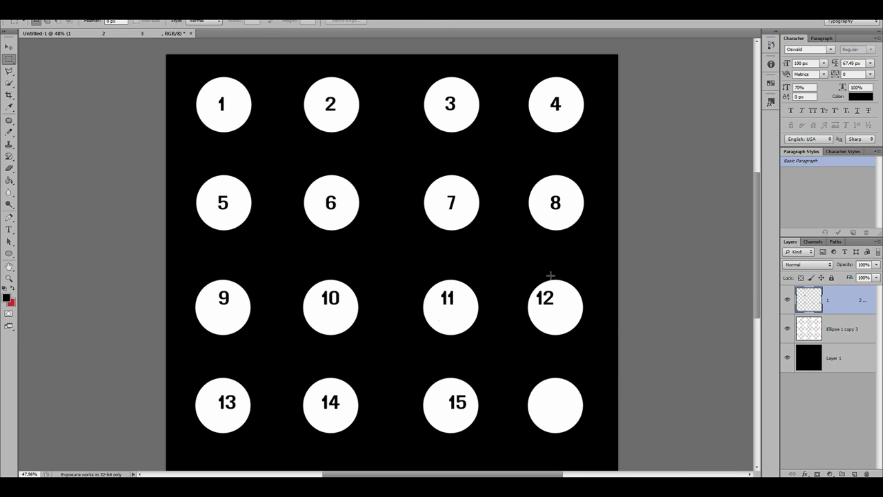
drag(586, 274, 190, 331)
key(ctrl+t)
drag(255, 297, 263, 329)
key(Return)
- Re-centre numbers 10–12 and 13–15 inside their circles
drag(594, 285, 302, 330)
key(ctrl+t)
key(Return)
drag(420, 272, 536, 331)
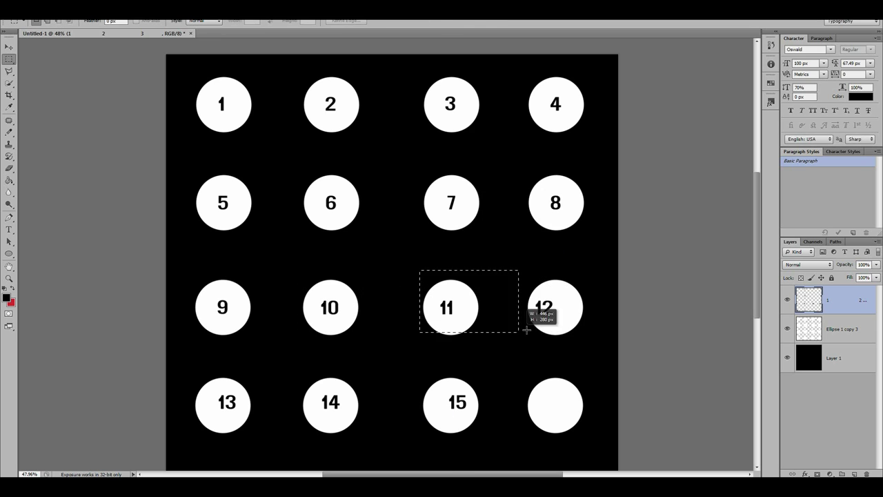
right_click(538, 323)
click(572, 252)
drag(192, 385, 499, 430)
right_click(228, 405)
drag(300, 375, 499, 424)
right_click(428, 414)
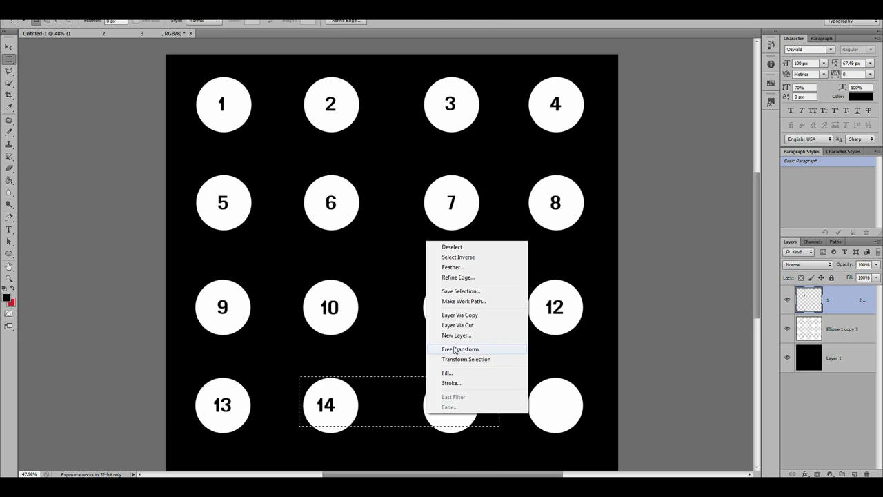
drag(401, 369, 444, 388)
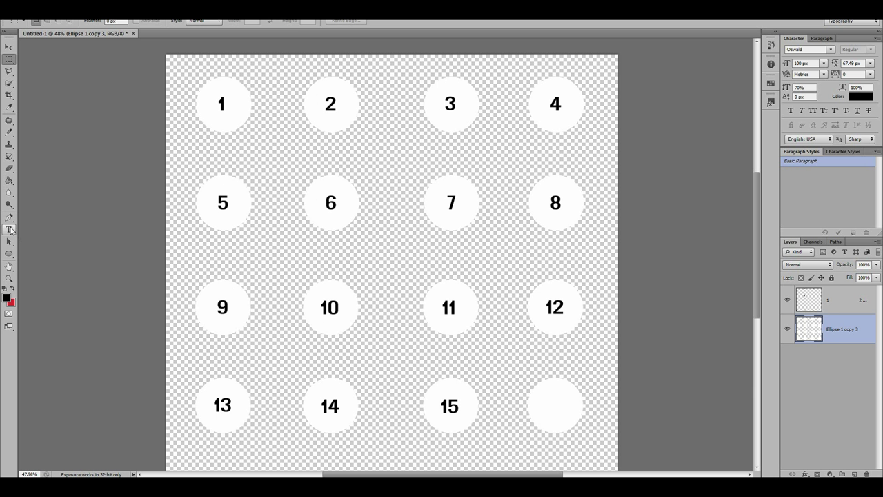
- Type a '(' under the 6 and rotate it into a curved underline
click(10, 230)
drag(316, 189, 359, 221)
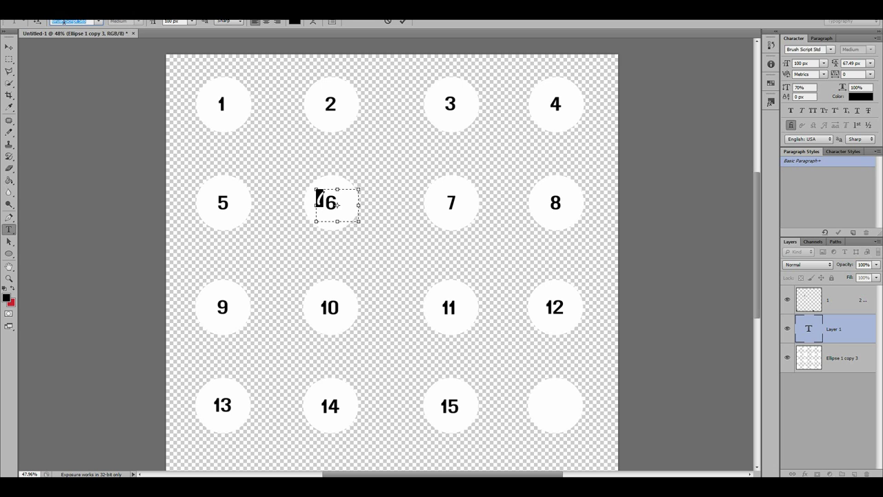
key(ctrl+plus)
key(ctrl+t)
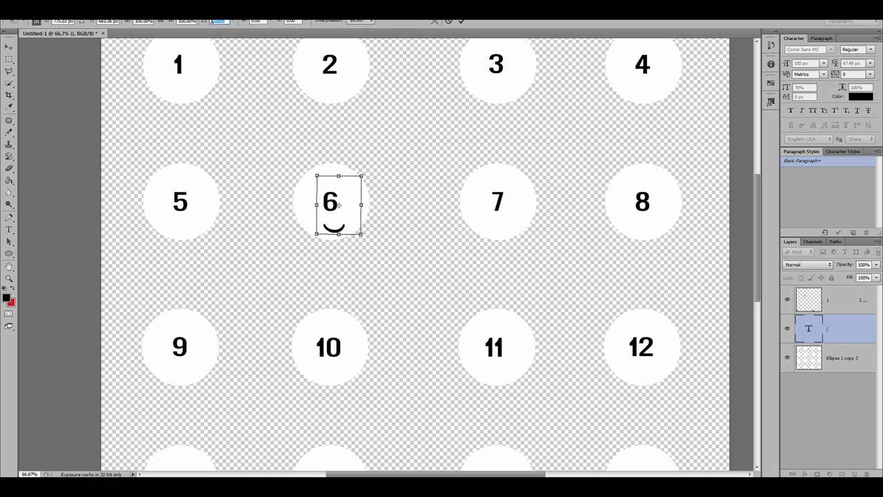
right_click(333, 199)
key(ctrl+plus)
key(ctrl+plus)
key(ctrl+plus)
right_click(424, 199)
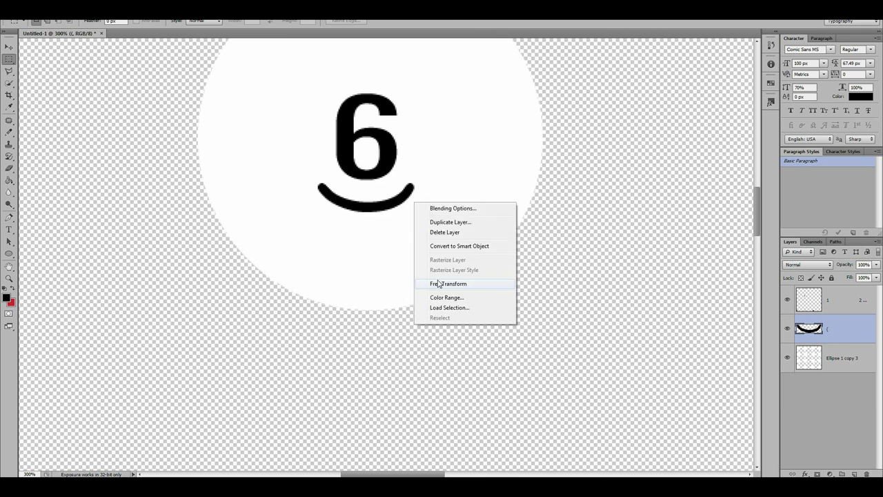
click(434, 283)
key(Return)
- Give the underline a stroke outline and duplicate it under the 9
key(ctrl+0)
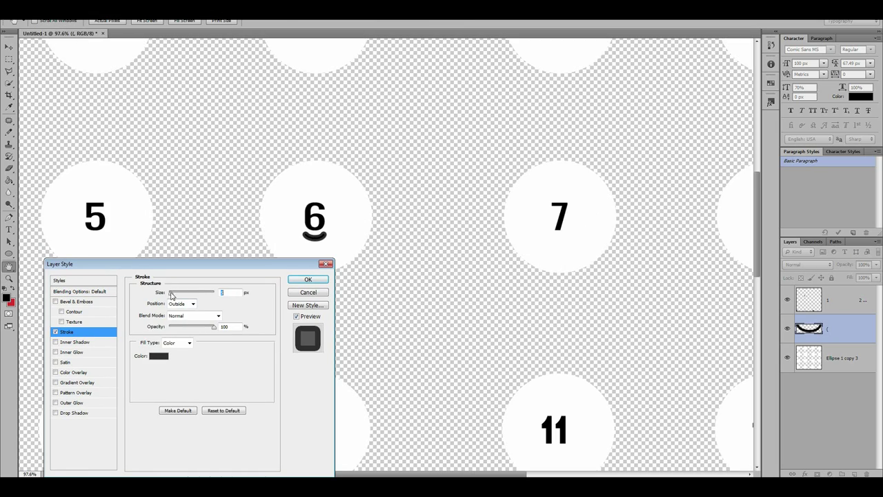
click(159, 355)
key(Escape)
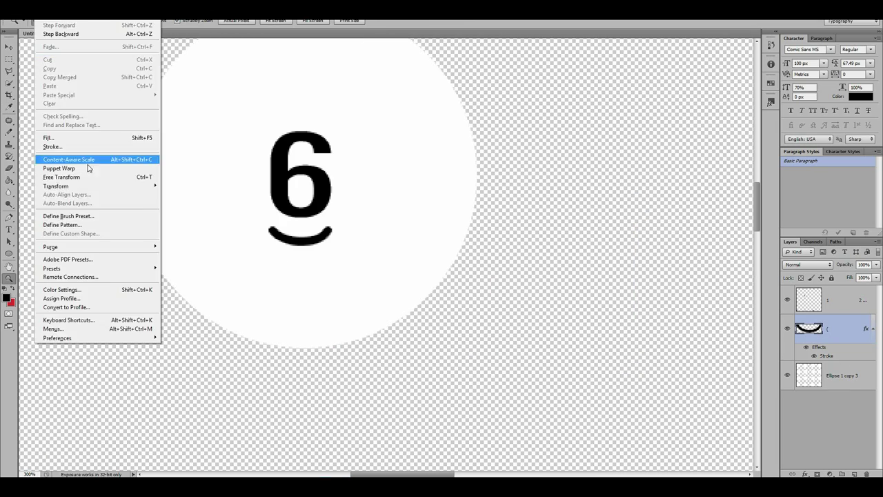
click(87, 158)
key(ctrl+0)
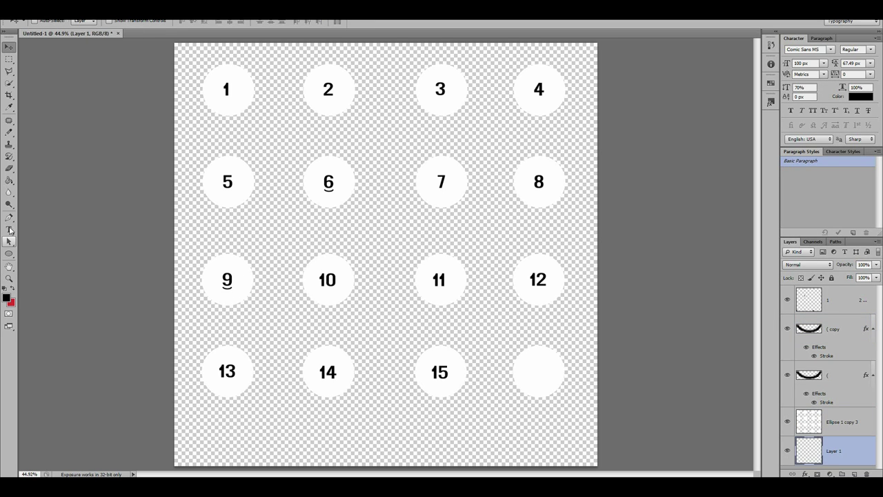
key(alt+BackSpace)
- Add a black outline style to the circles layer
double_click(842, 422)
click(158, 355)
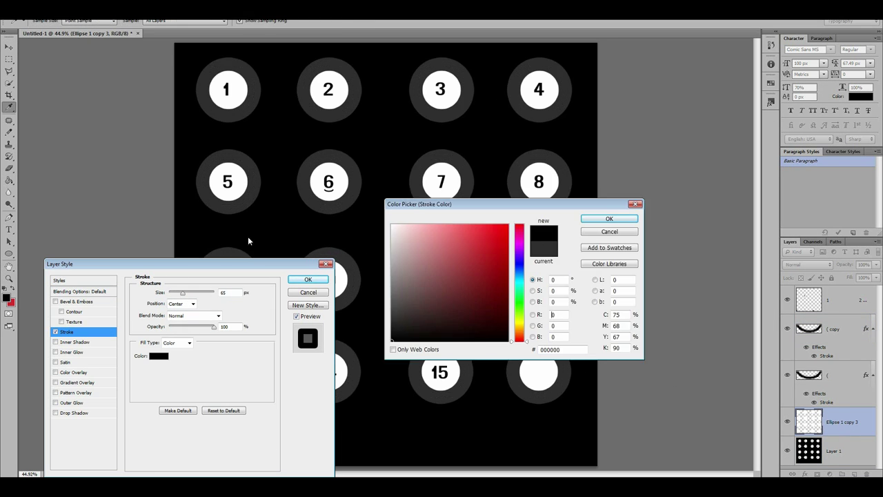
key(Return)
click(308, 283)
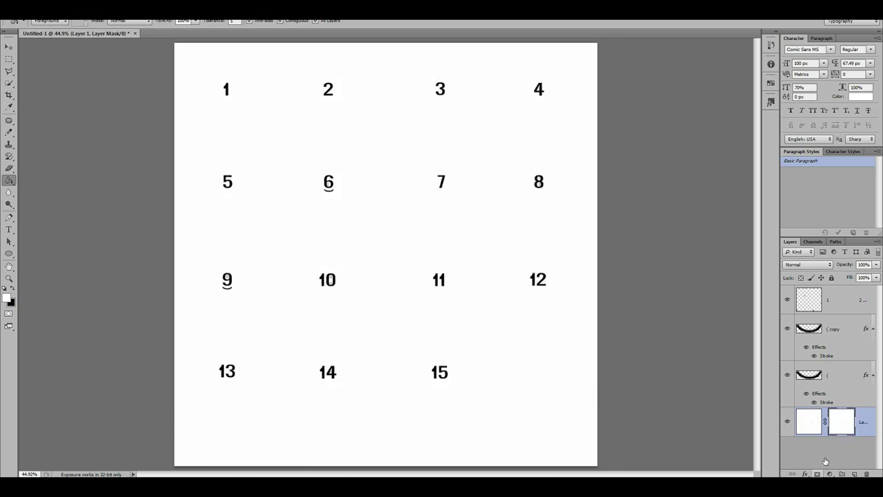
- Add a black-filled background layer and paint the circle mask
click(830, 448)
key(alt+BackSpace)
key(ctrl+plus)
key(b)
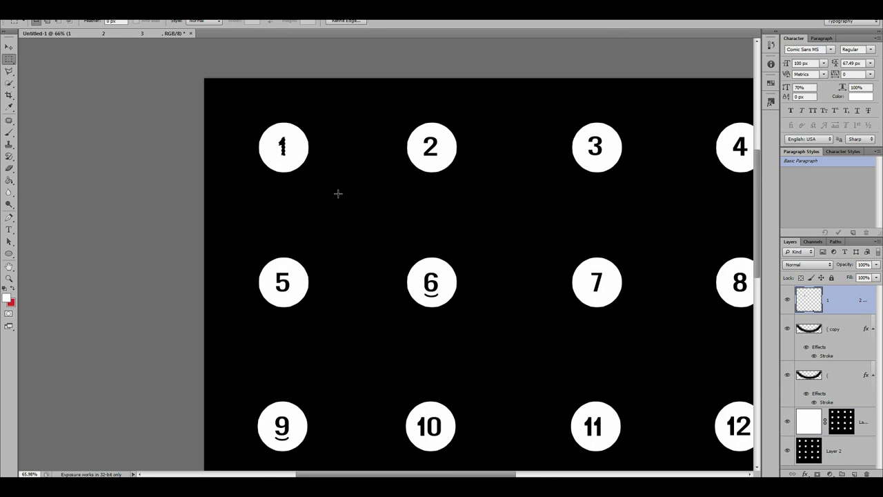
scroll(338, 193, right, 3)
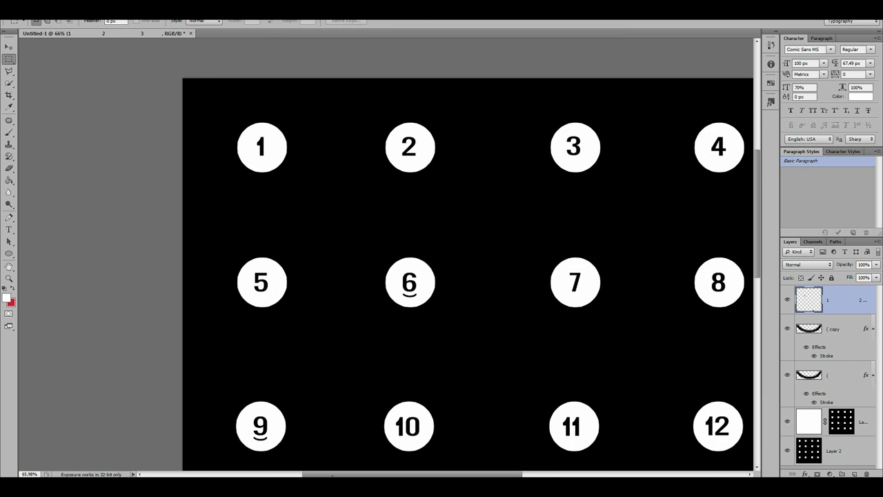
key(ctrl+t)
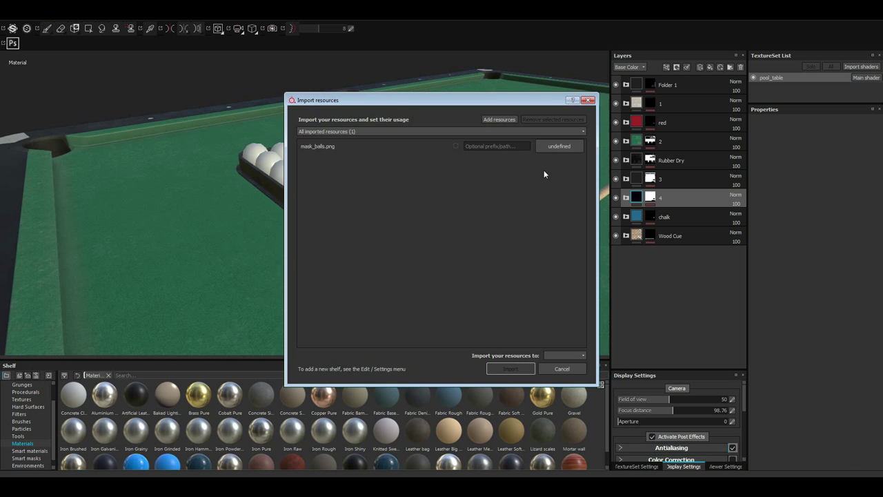
- Add a fill layer at the top of the stack that colours the racked balls red
click(666, 84)
click(676, 67)
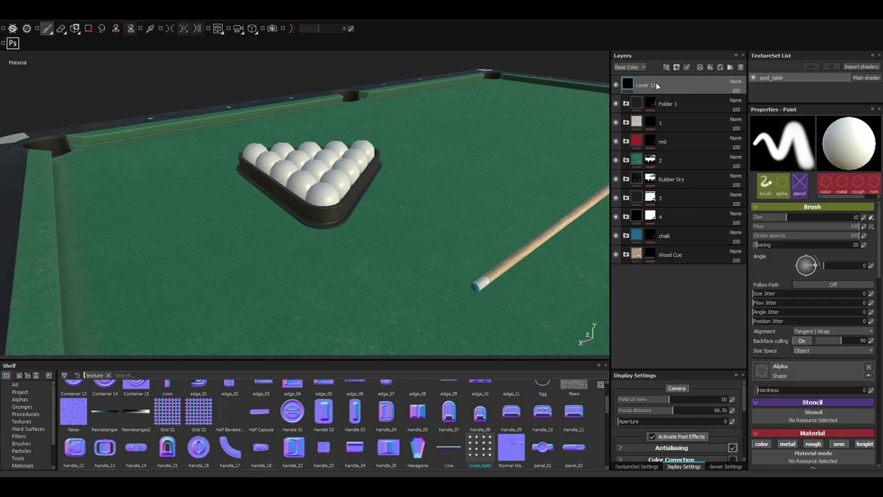
right_click(667, 107)
click(676, 119)
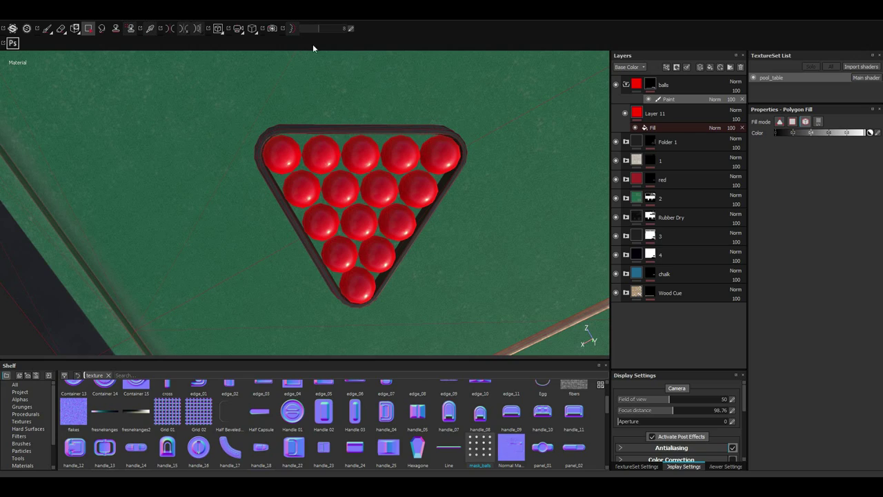
scroll(300, 271, up, 3)
mouse_move(300, 272)
alt+mouse_down()
mouse_move(156, 313)
mouse_move(292, 223)
mouse_move(467, 205)
mouse_move(465, 211)
alt+mouse_up()
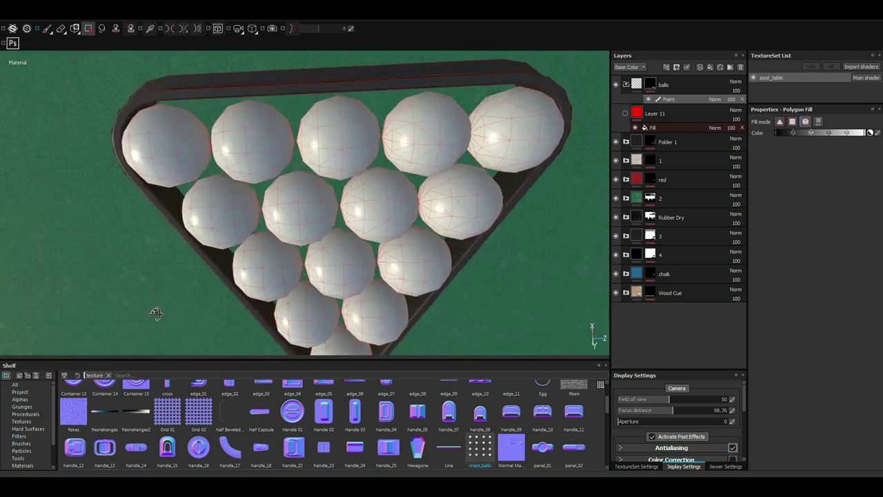
click(465, 212)
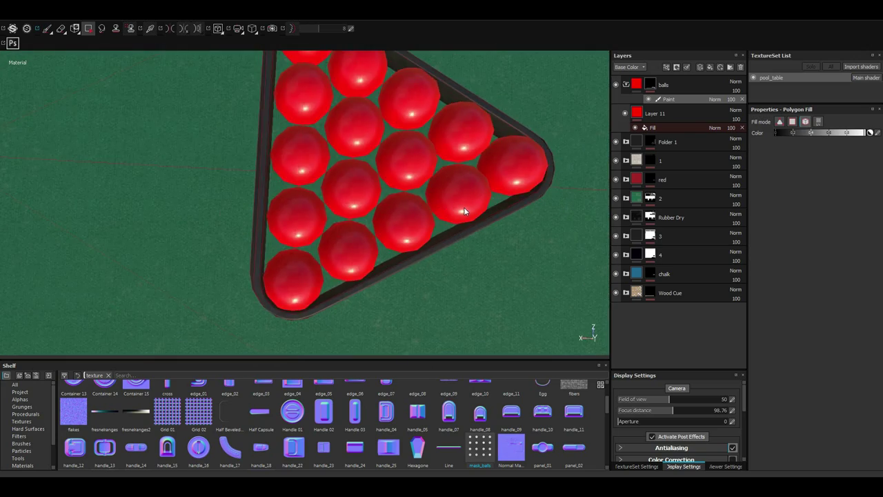
key(F1)
- Add a white fill layer and polygon-fill bands across the stripe balls' UV islands
click(721, 67)
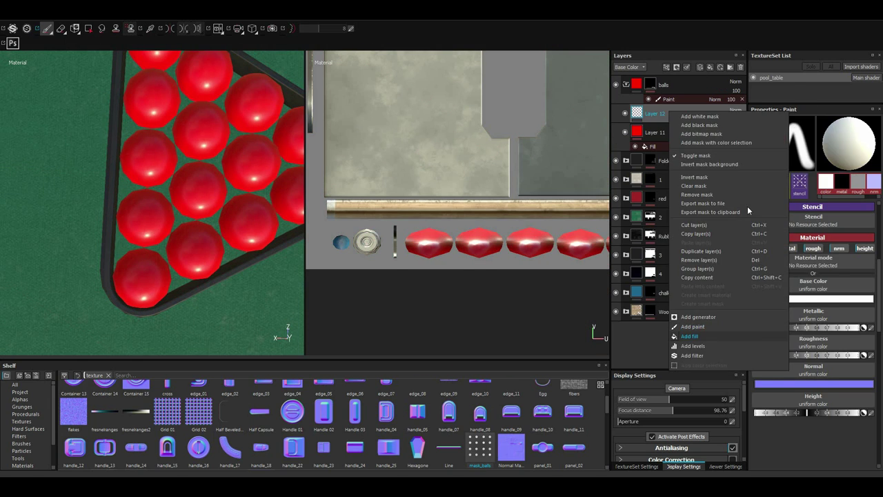
key(4)
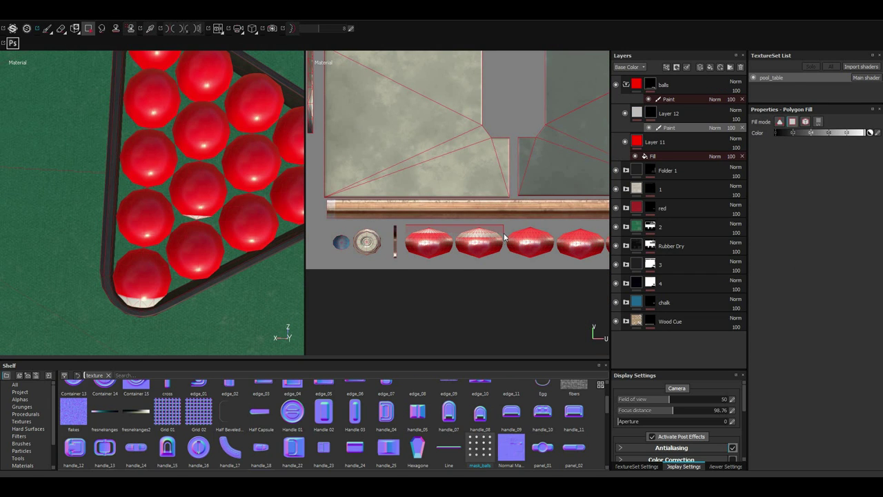
scroll(428, 241, up, 5)
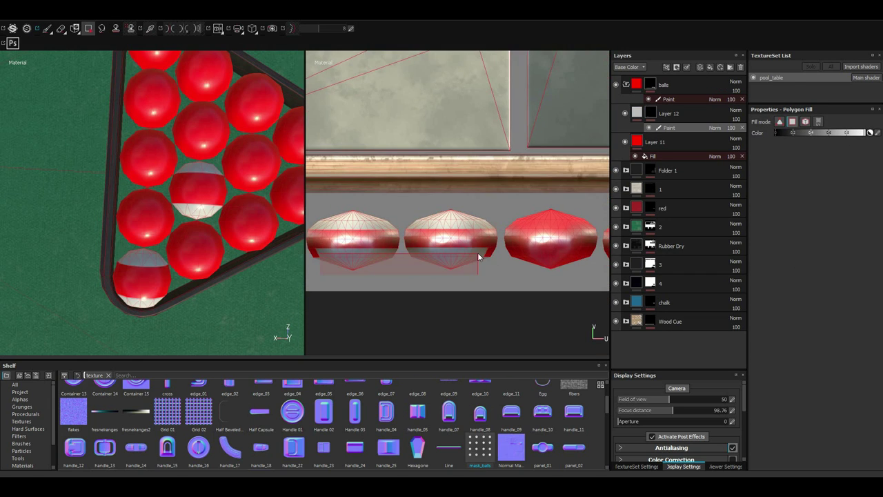
scroll(369, 263, down, 2)
scroll(369, 260, up, 2)
drag(385, 224, 571, 243)
scroll(572, 279, down, 2)
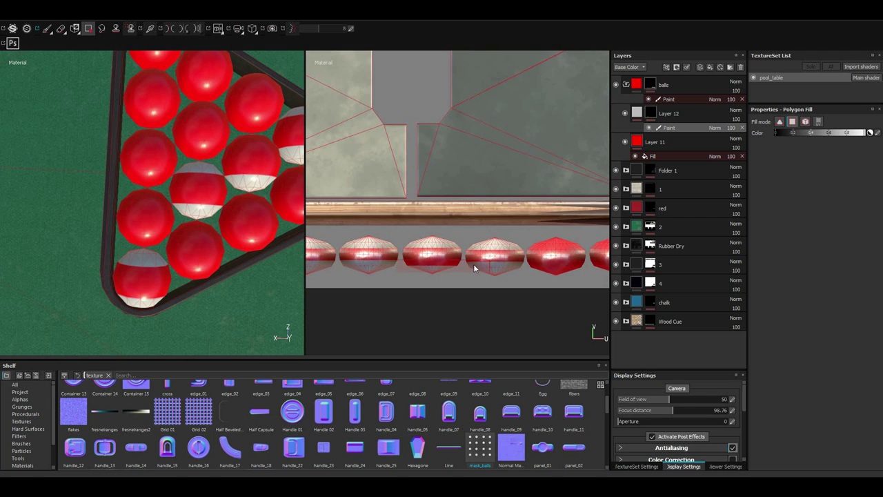
scroll(474, 265, down, 2)
scroll(573, 246, up, 2)
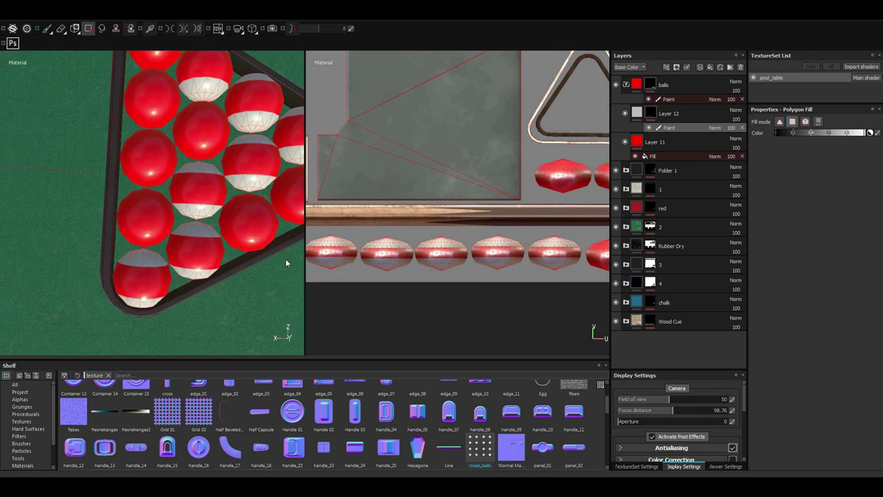
- Add a new paint layer for the ball numbers
key(F2)
scroll(304, 200, up, 2)
right_click(622, 109)
- Load mask_balls as Base Color and stamp each number onto its ball, including 14 and 15
click(727, 323)
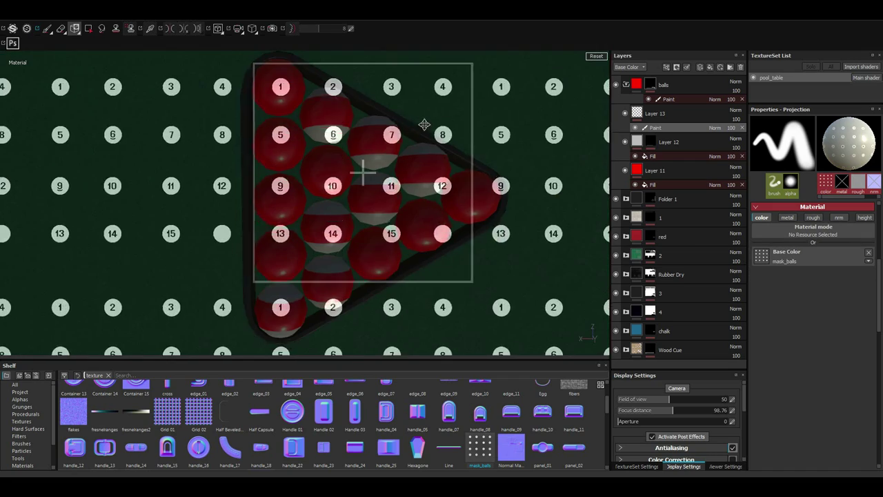
drag(422, 122, 419, 148)
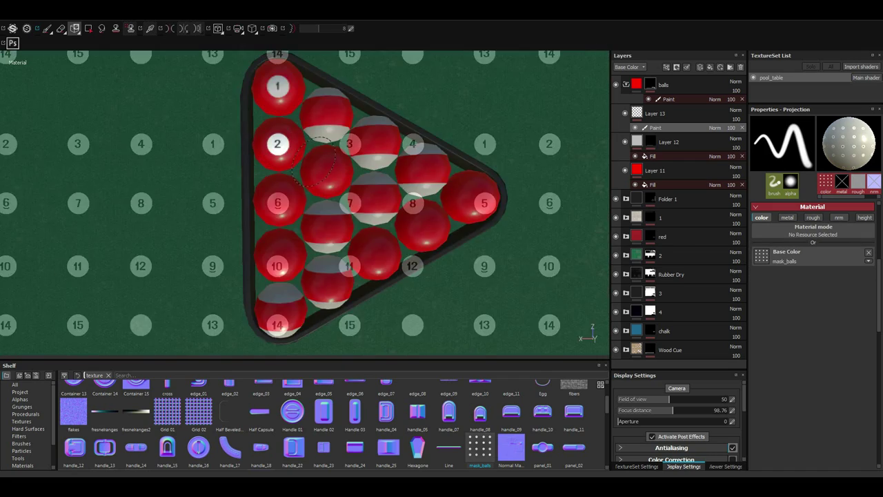
drag(276, 142, 213, 199)
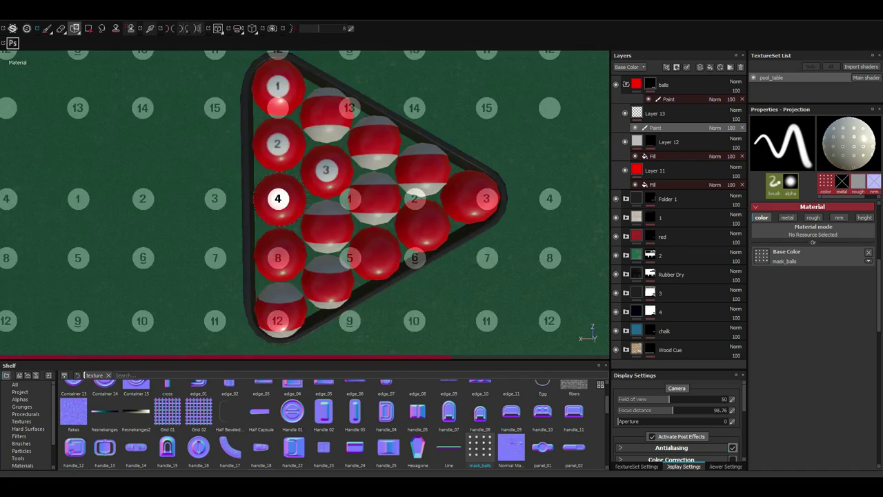
drag(278, 198, 294, 230)
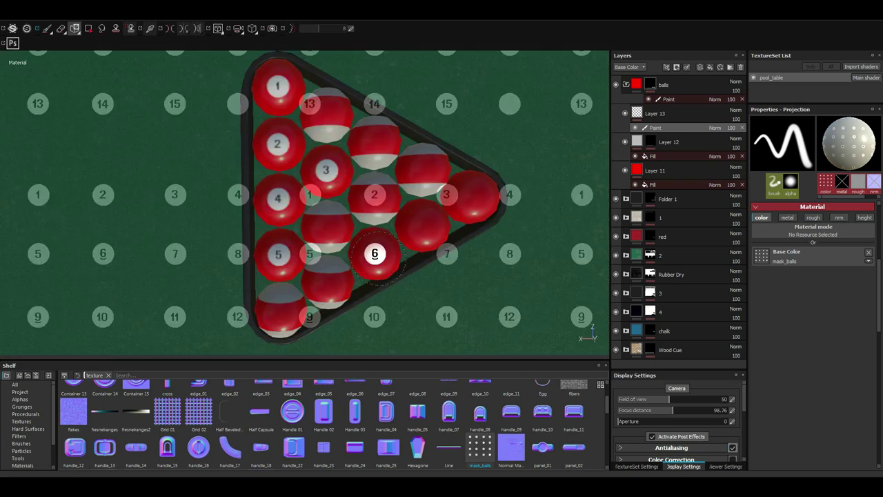
drag(375, 254, 543, 299)
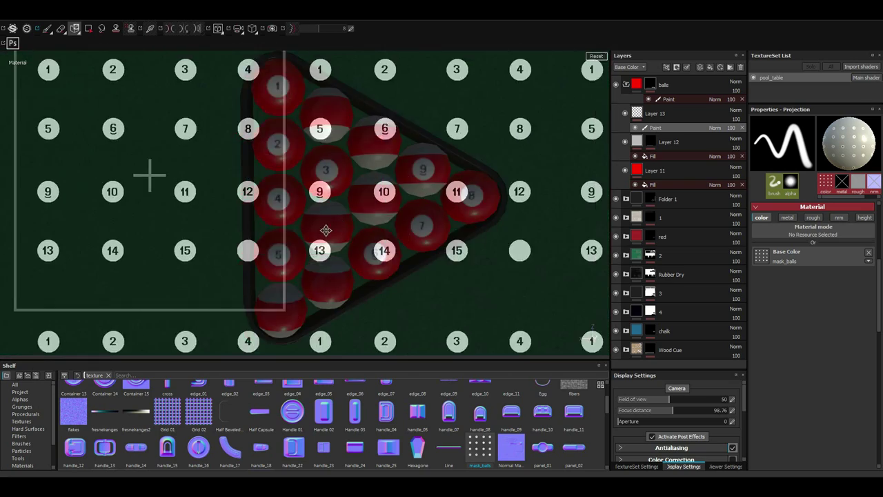
mouse_move(442, 208)
mouse_down()
mouse_move(276, 210)
mouse_move(280, 317)
mouse_move(158, 207)
mouse_up()
click(374, 139)
click(327, 111)
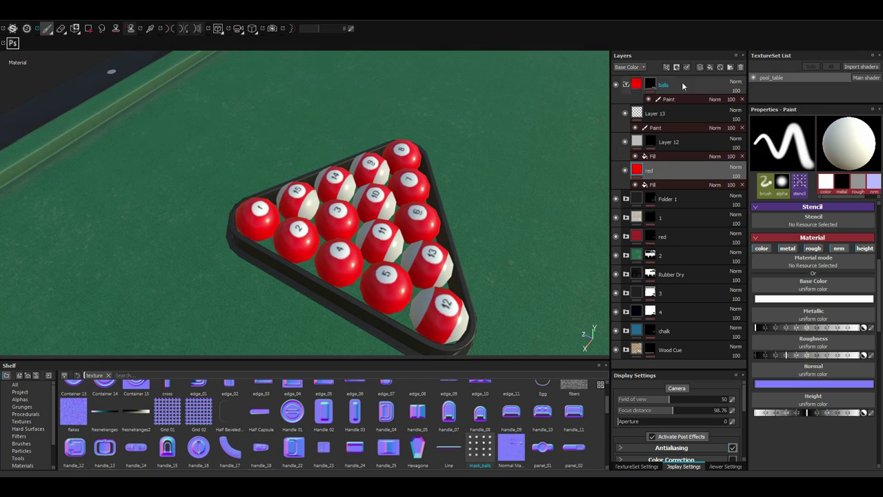
key(ctrl+d)
- Colour a copied ball layer yellow, paint the lone ball's red dot, and move layer r above Layer 12
click(648, 185)
click(819, 245)
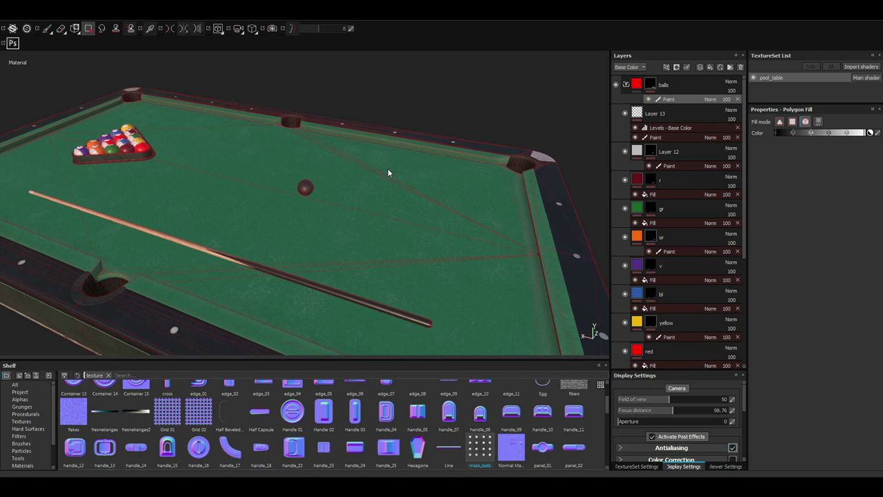
click(305, 187)
click(47, 31)
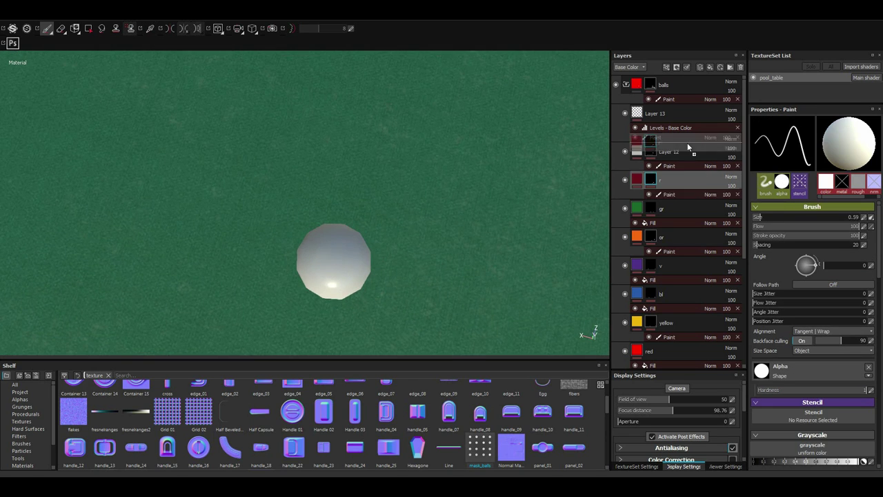
drag(688, 147, 688, 151)
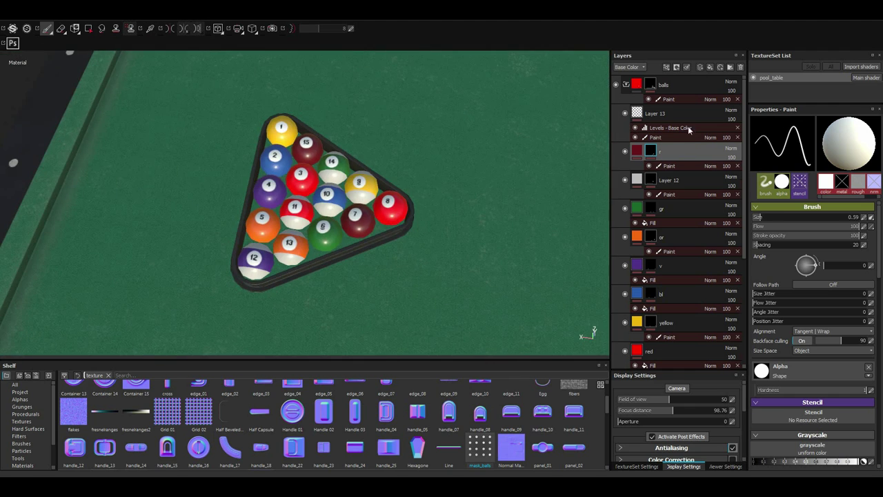
- Add a black fill layer with a mask over the balls for the 8 ball
right_click(658, 150)
click(690, 375)
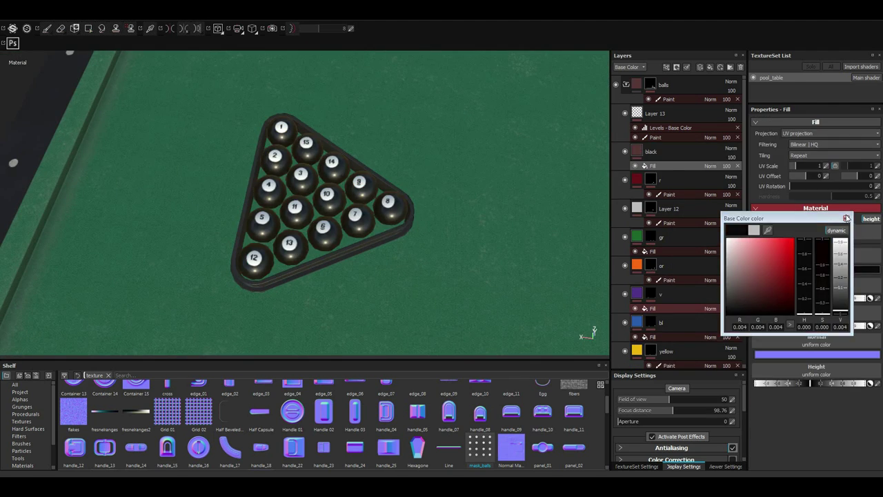
right_click(653, 151)
click(687, 167)
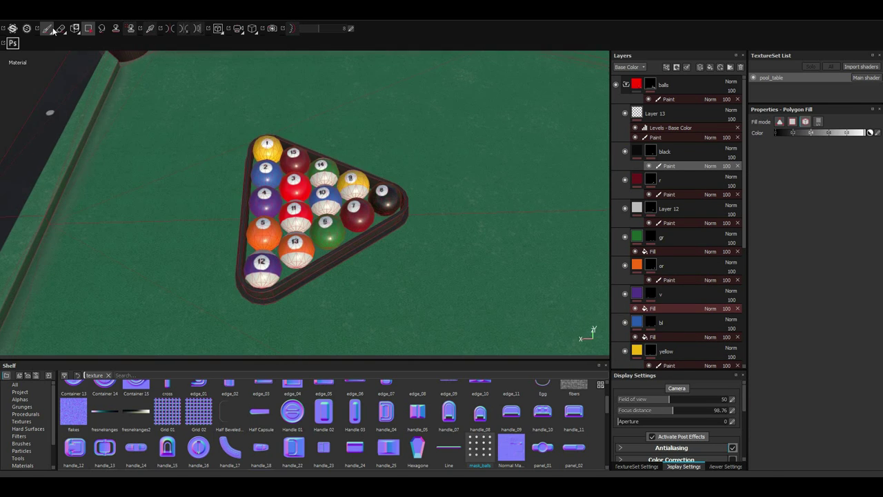
mouse_move(410, 209)
alt+mouse_down()
mouse_move(370, 174)
mouse_move(373, 207)
alt+mouse_up()
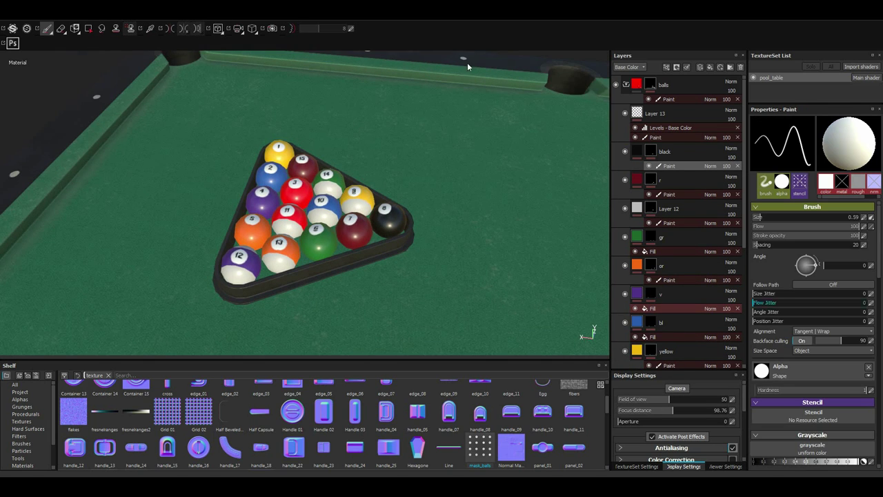
- Add a red fill layer with a black mask and BnW Spots fills, and lower its opacity
right_click(664, 152)
click(685, 376)
right_click(664, 116)
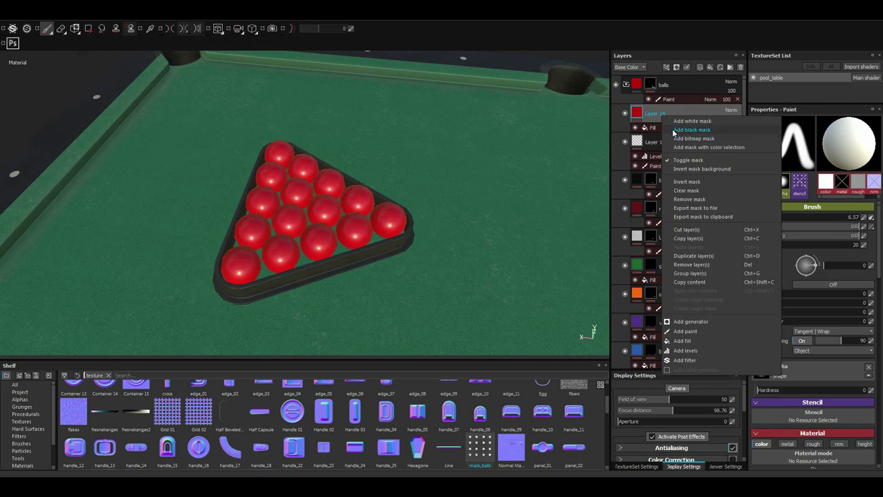
click(691, 130)
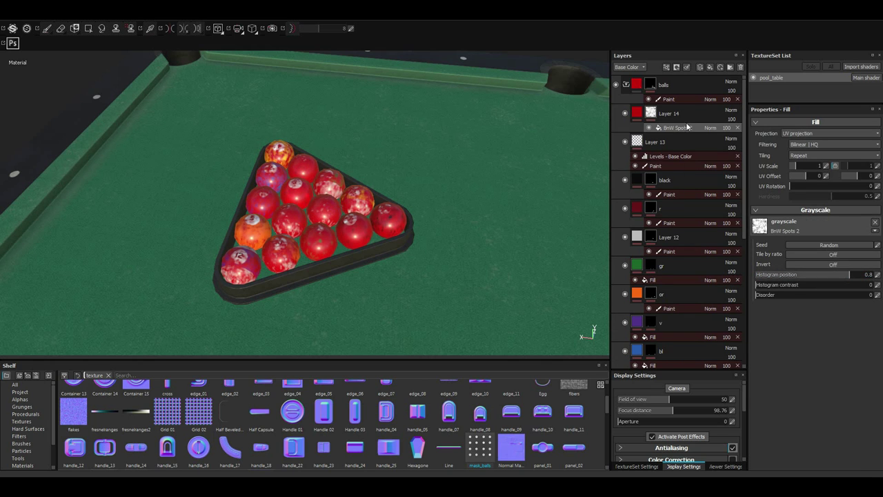
right_click(687, 127)
click(718, 178)
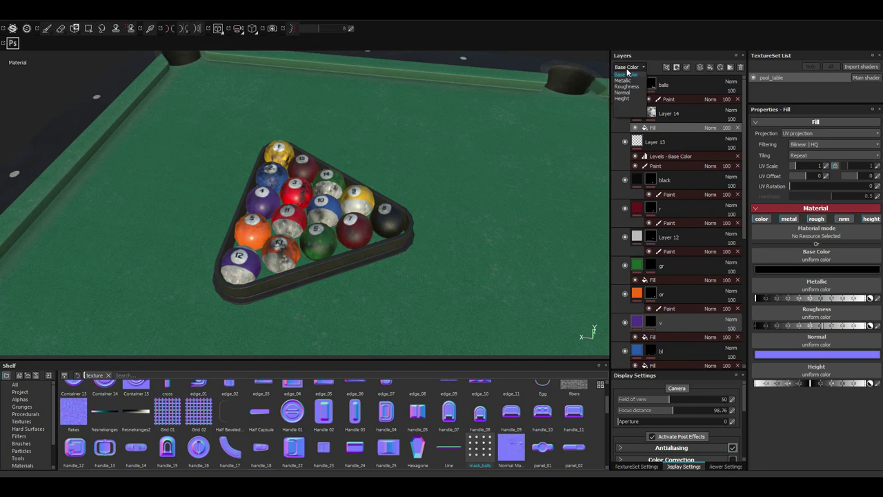
click(628, 72)
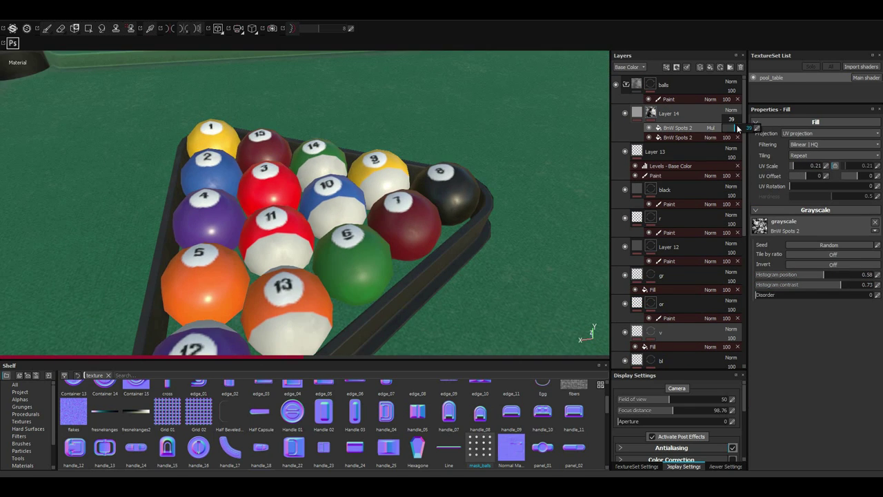
drag(733, 129, 729, 130)
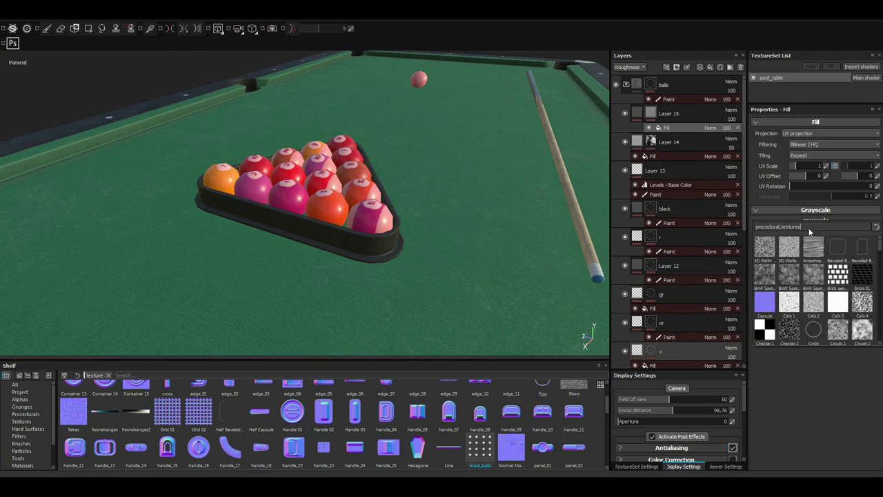
- Mask Layer 15 with a Grunge Scratches pattern and add a BnW Spots 2 fill
click(809, 257)
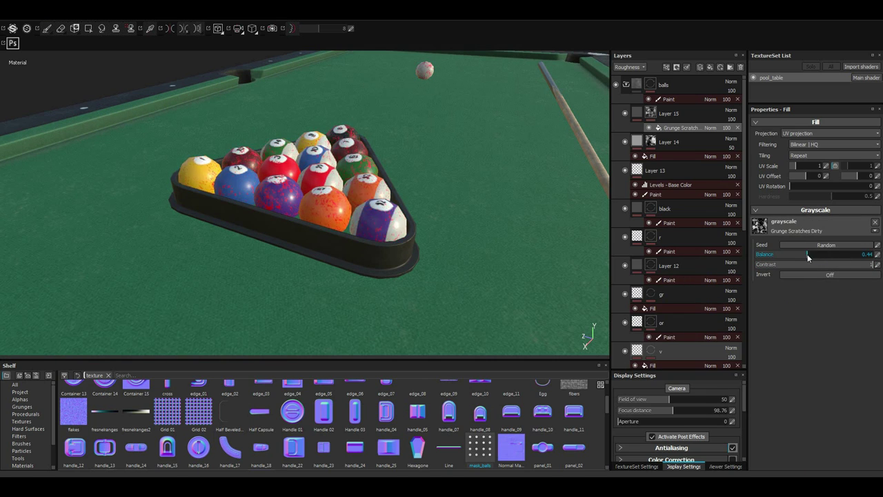
click(759, 225)
click(783, 237)
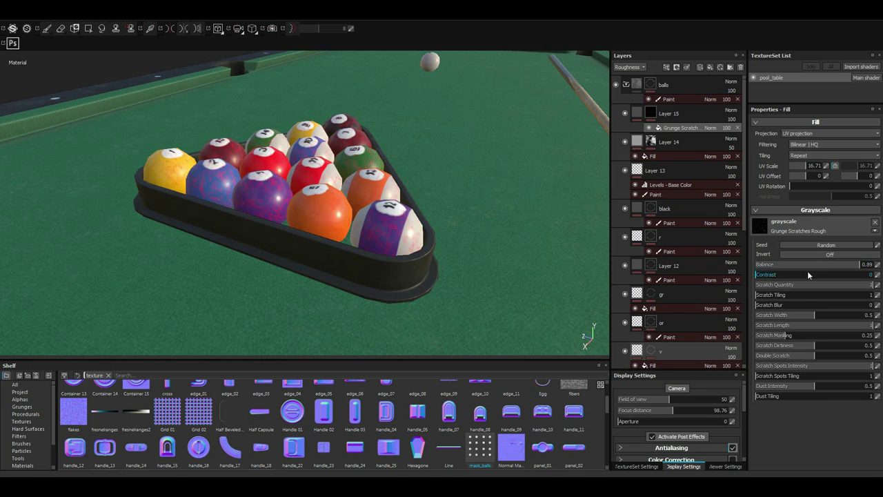
right_click(690, 132)
click(711, 166)
click(759, 225)
click(780, 255)
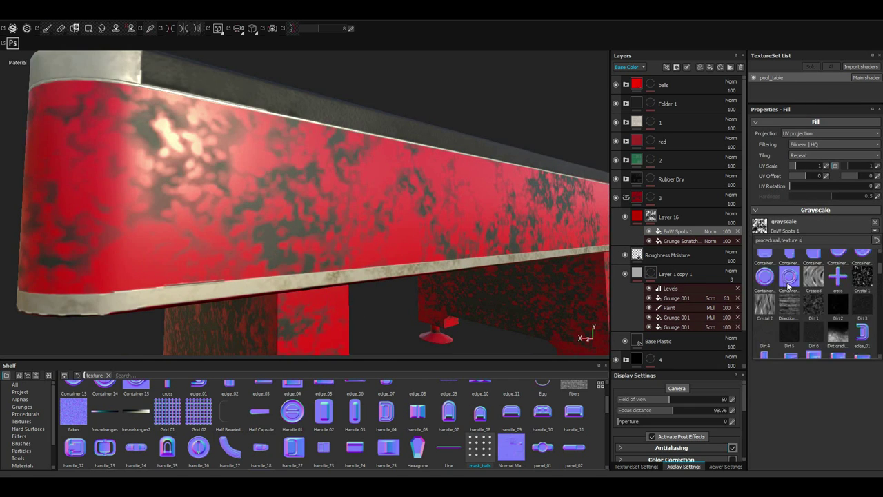
- Replace the rail wear's spots mask fill with Clouds 1, set to Multiply to darken the wear
scroll(811, 315, down, 1)
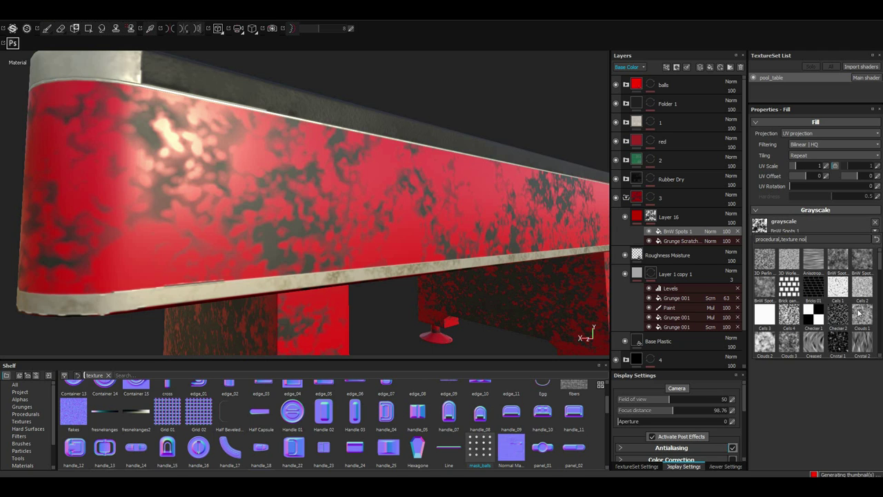
click(796, 286)
drag(808, 274, 791, 276)
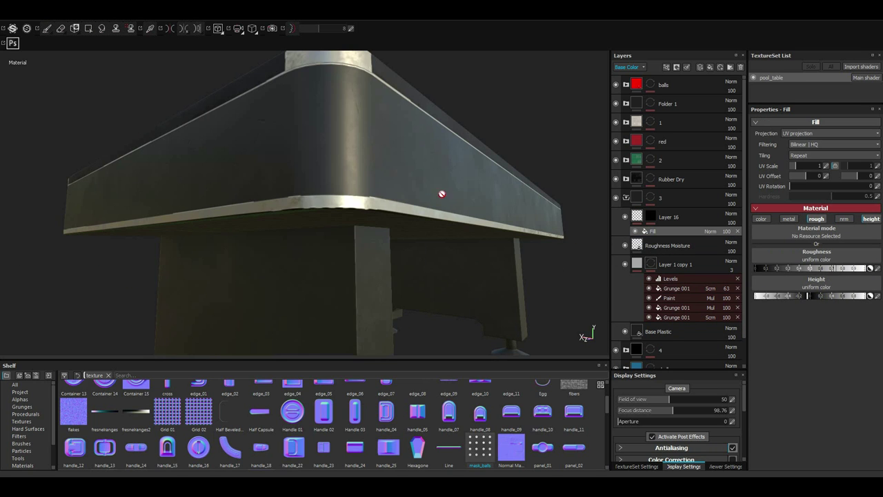
mouse_move(442, 194)
alt+mouse_down()
mouse_move(438, 236)
mouse_move(483, 227)
alt+mouse_up()
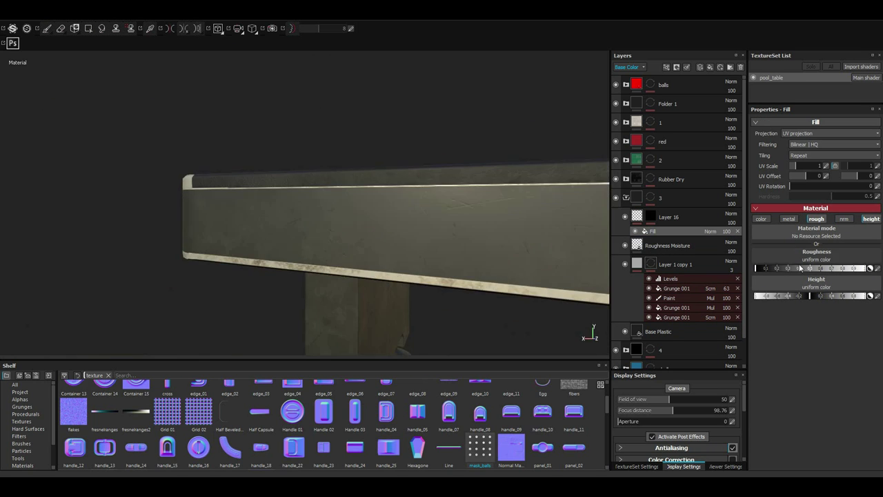
alt+drag(559, 256, 463, 236)
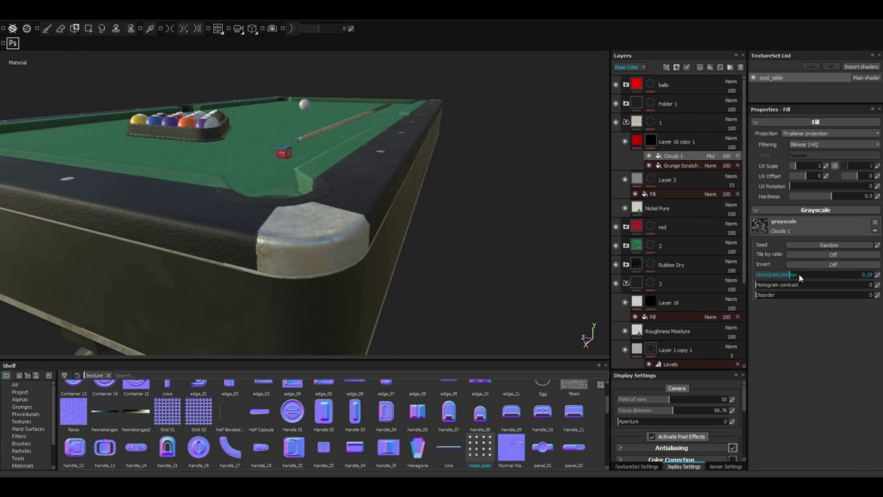
- Adjust the Grunge Scratches and Clouds 1 settings and enable the fill's colour channel
click(680, 166)
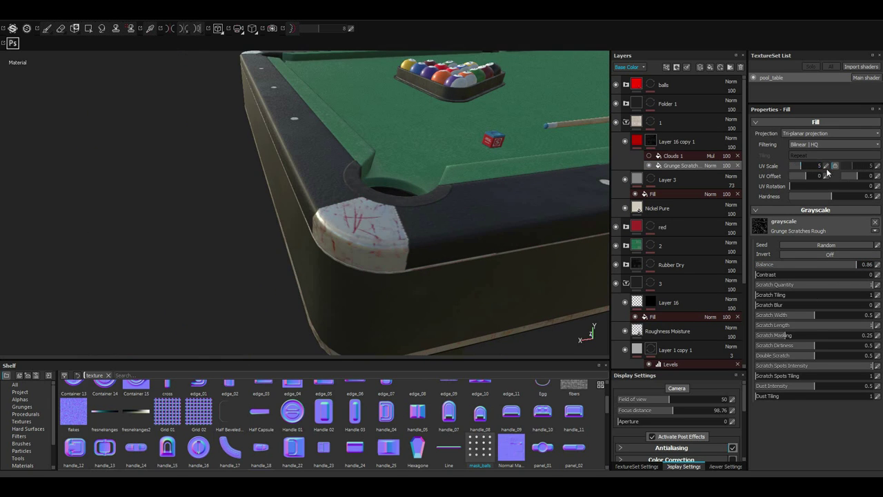
click(712, 156)
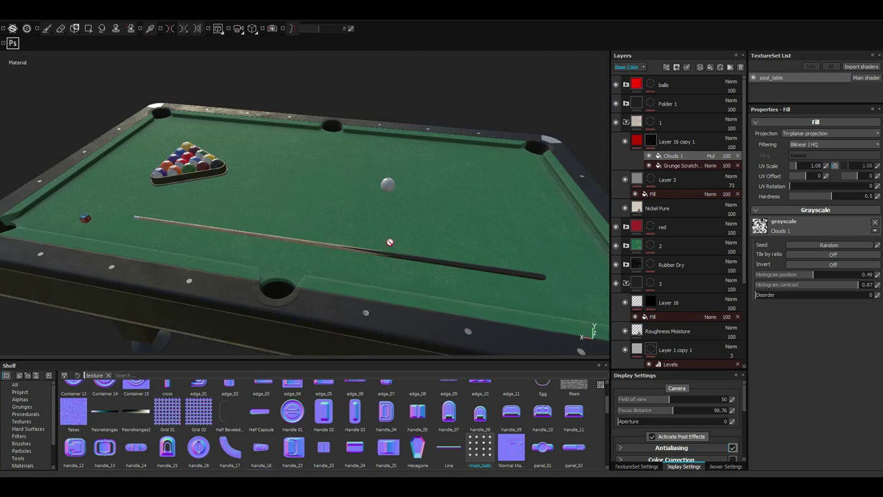
alt+drag(327, 205, 428, 207)
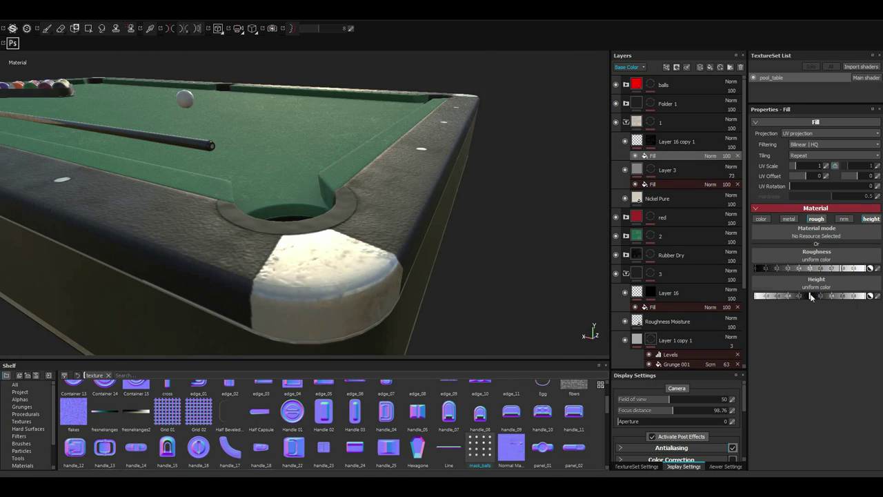
click(762, 218)
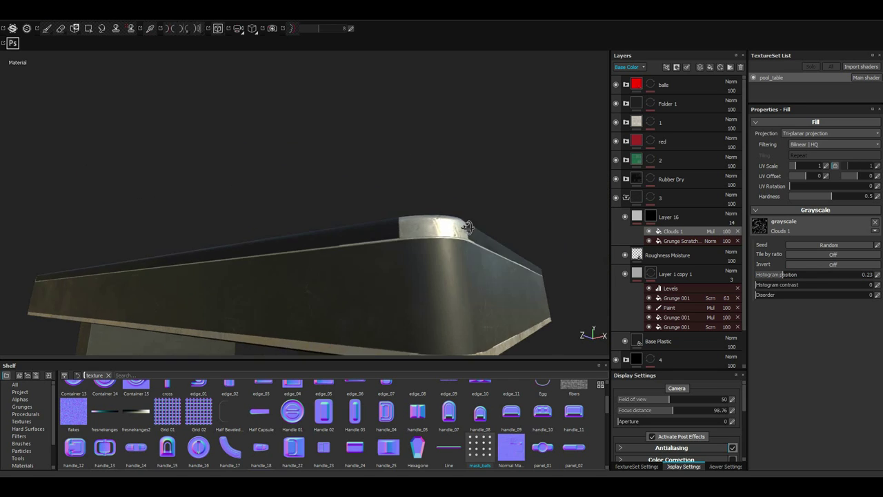
alt+drag(408, 254, 426, 256)
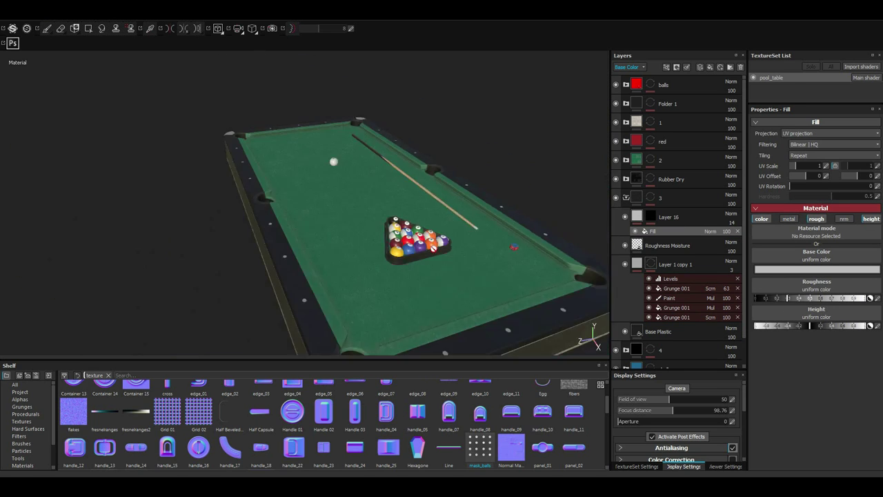
- Bring up the Viewer Settings for the environment panorama and lighting
click(726, 467)
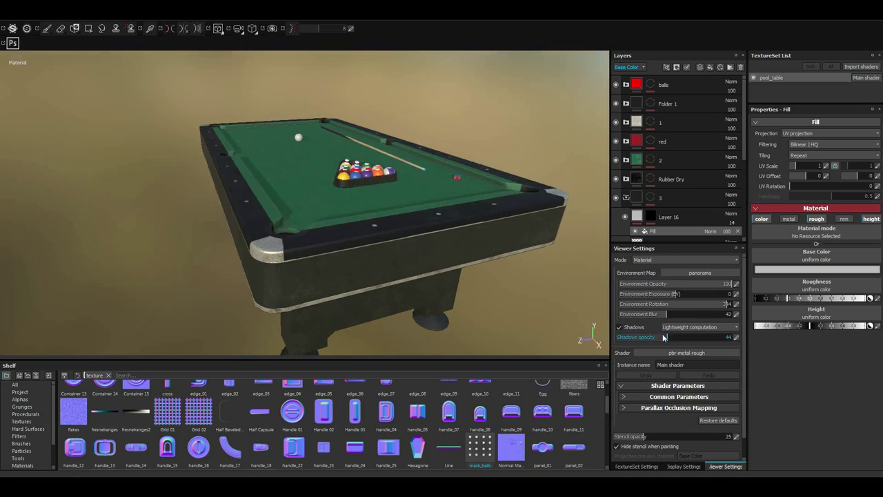